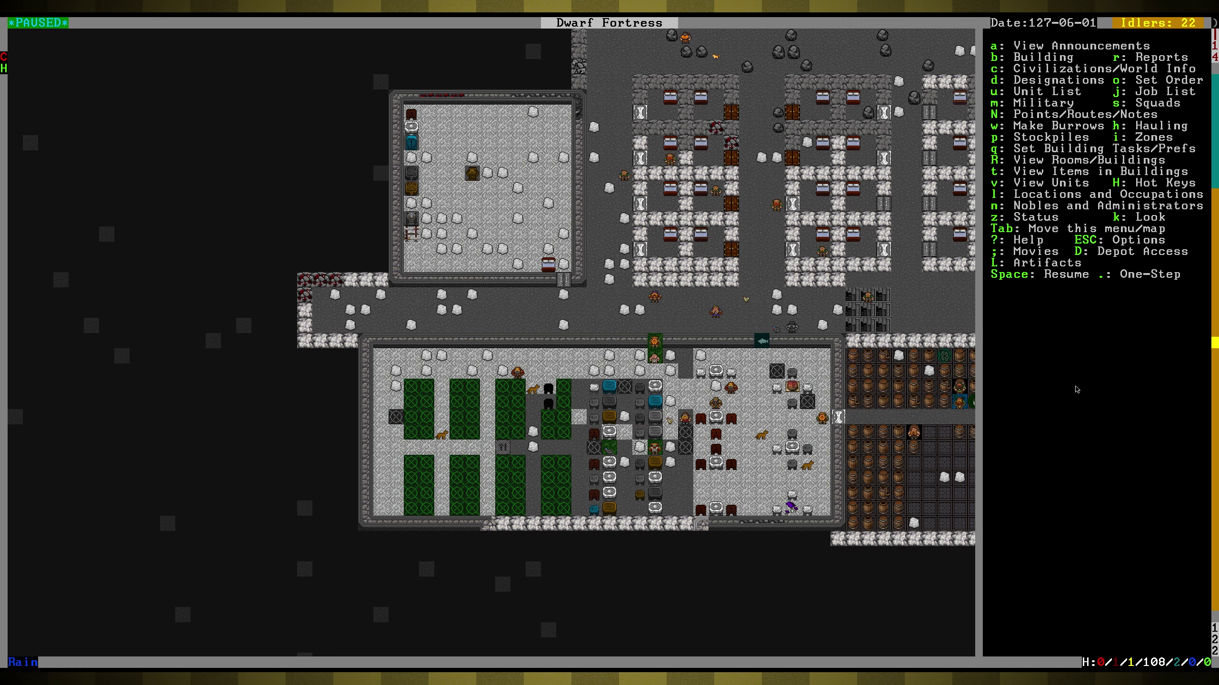
- Nudge the fortress map view sideways and back
key("shift+Right")
key("shift+Right")
key("shift+Left")
key("shift+Left")
- Open the artifacts list and read the Russet Father stork bone bed's details and description
key("shift+l")
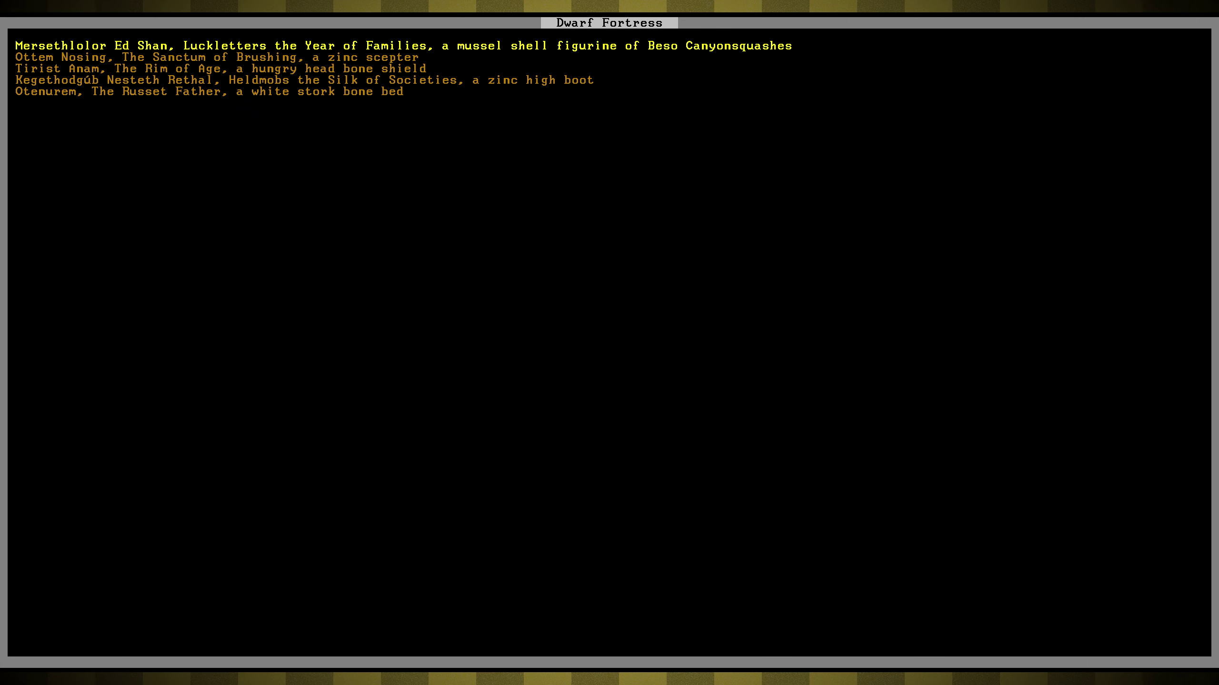
key("Down")
key("Down")
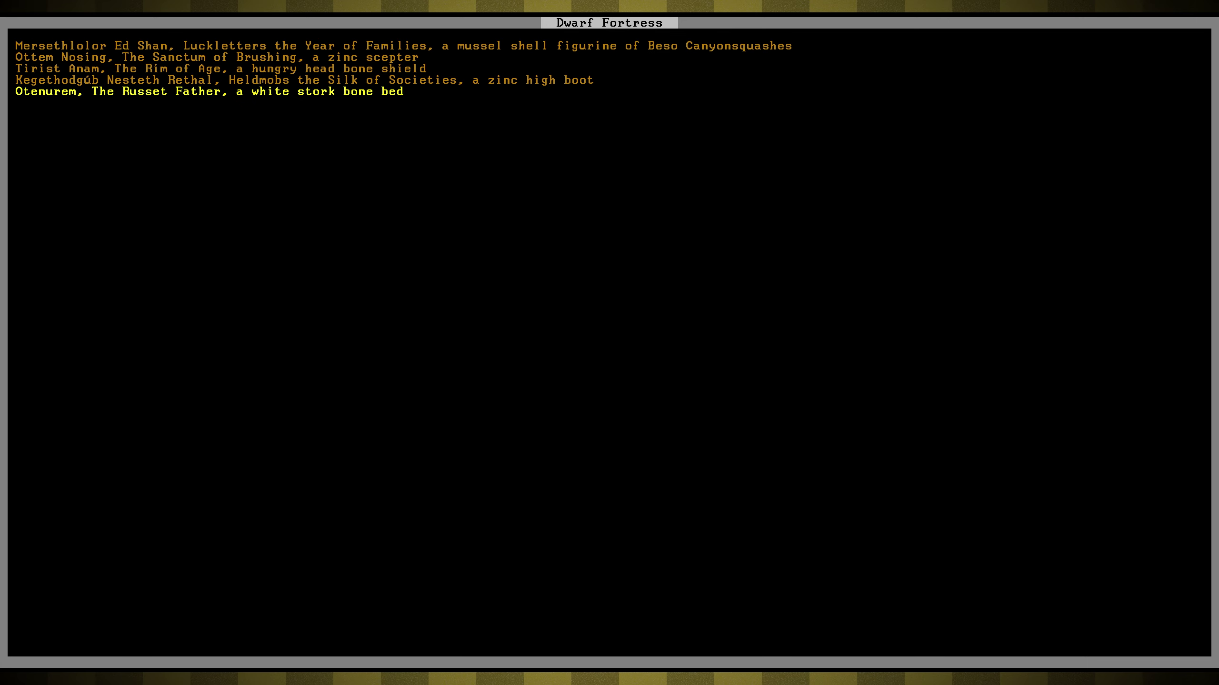
key("Return")
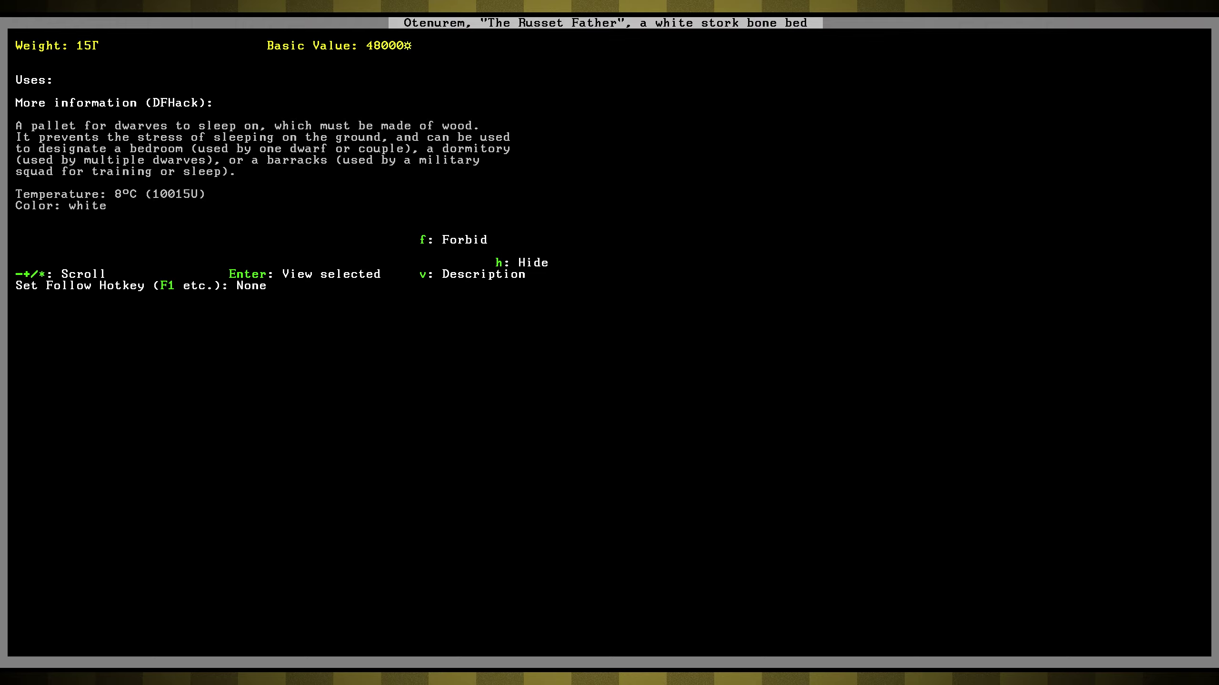
key("v")
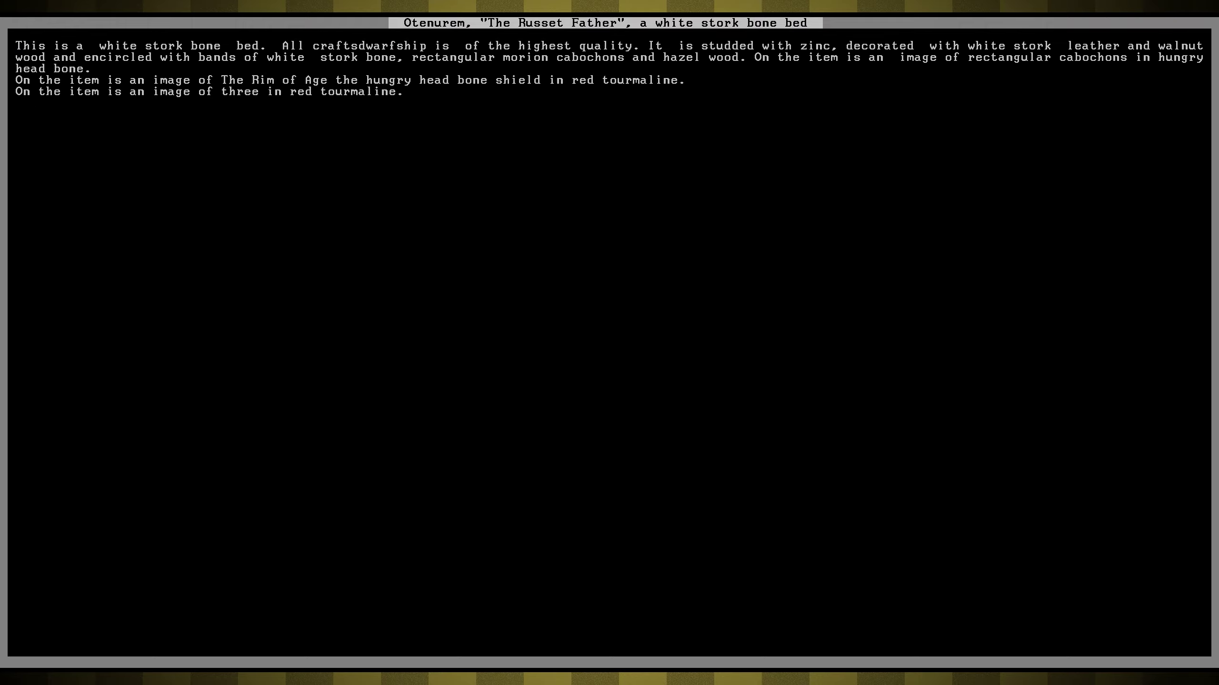
key("Escape")
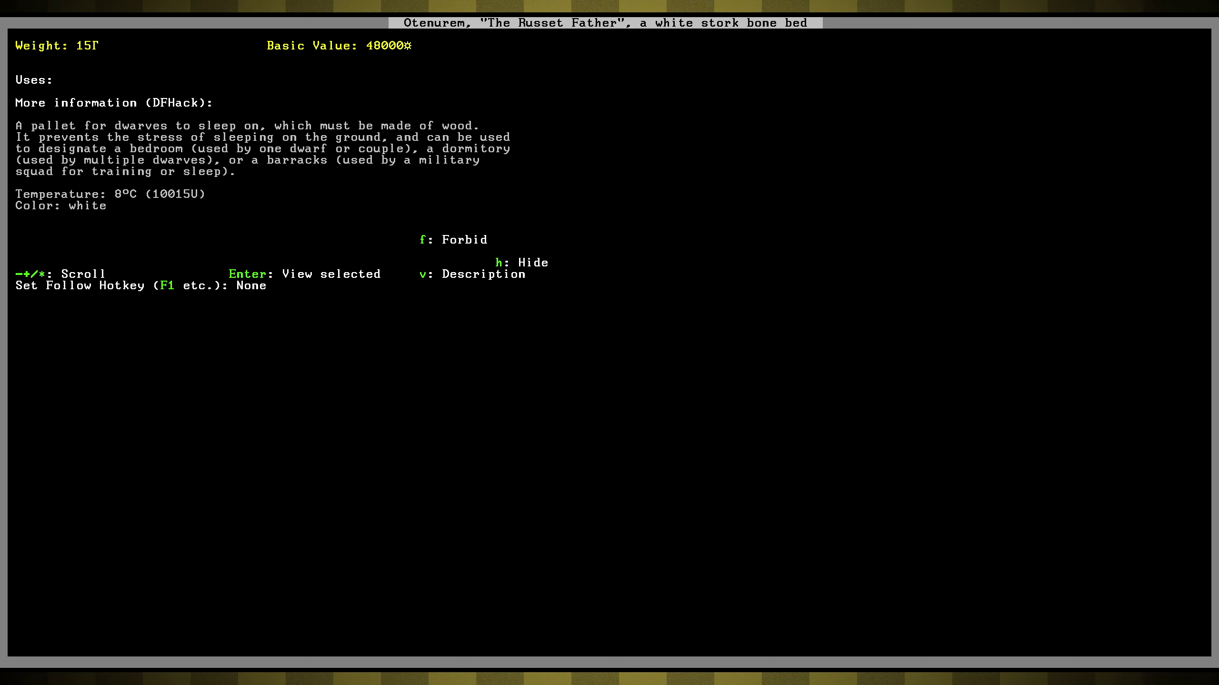
- Close the artifact screens and check the mayor's holdings and mandates in the nobles list
key("Escape")
key("Escape")
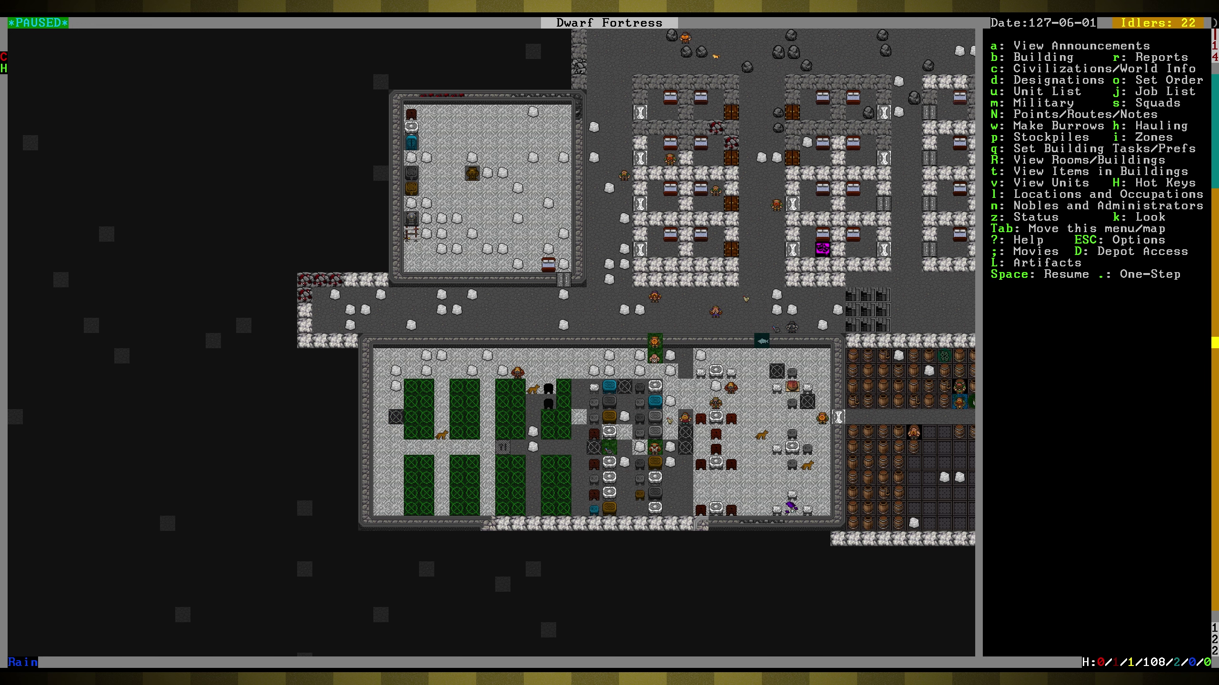
key("shift+Up")
key("shift+Down")
key("n")
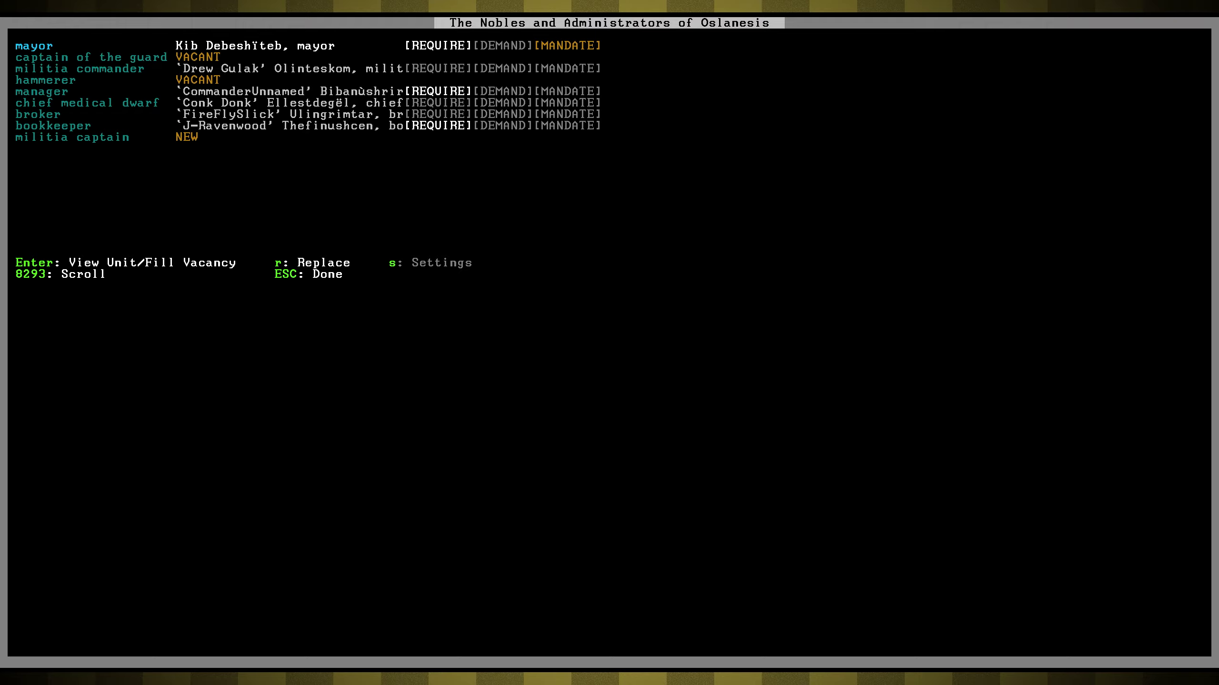
key("Return")
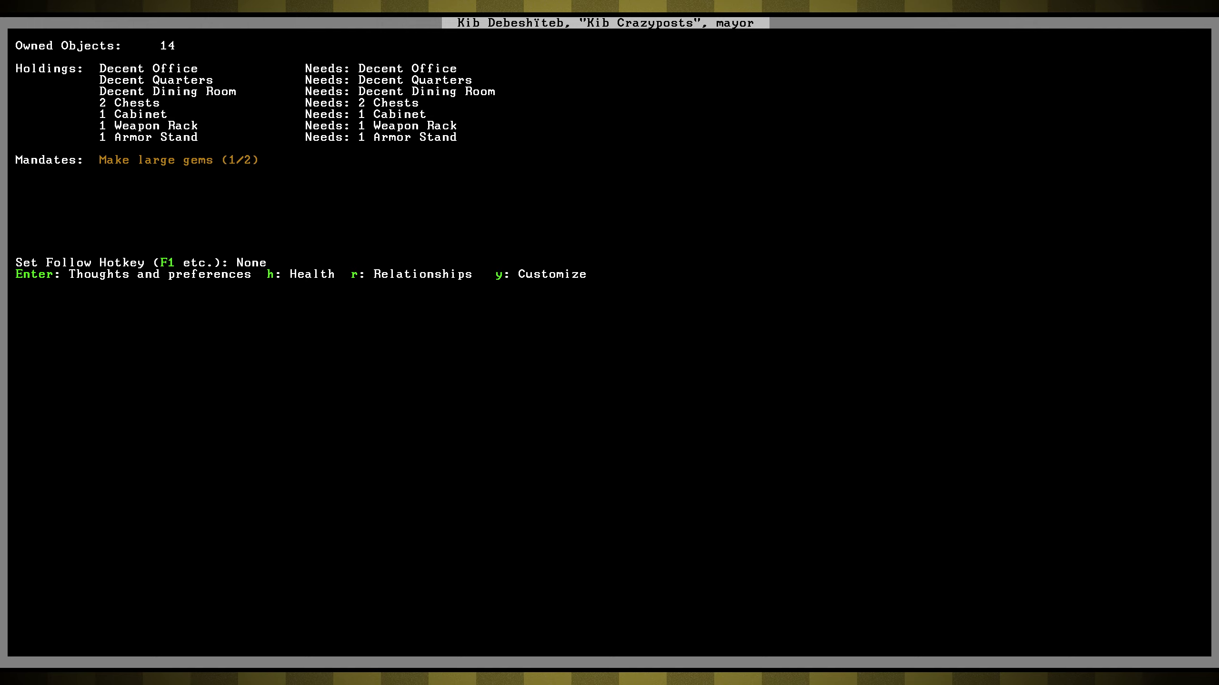
key("Escape")
key("Escape")
key("shift+period")
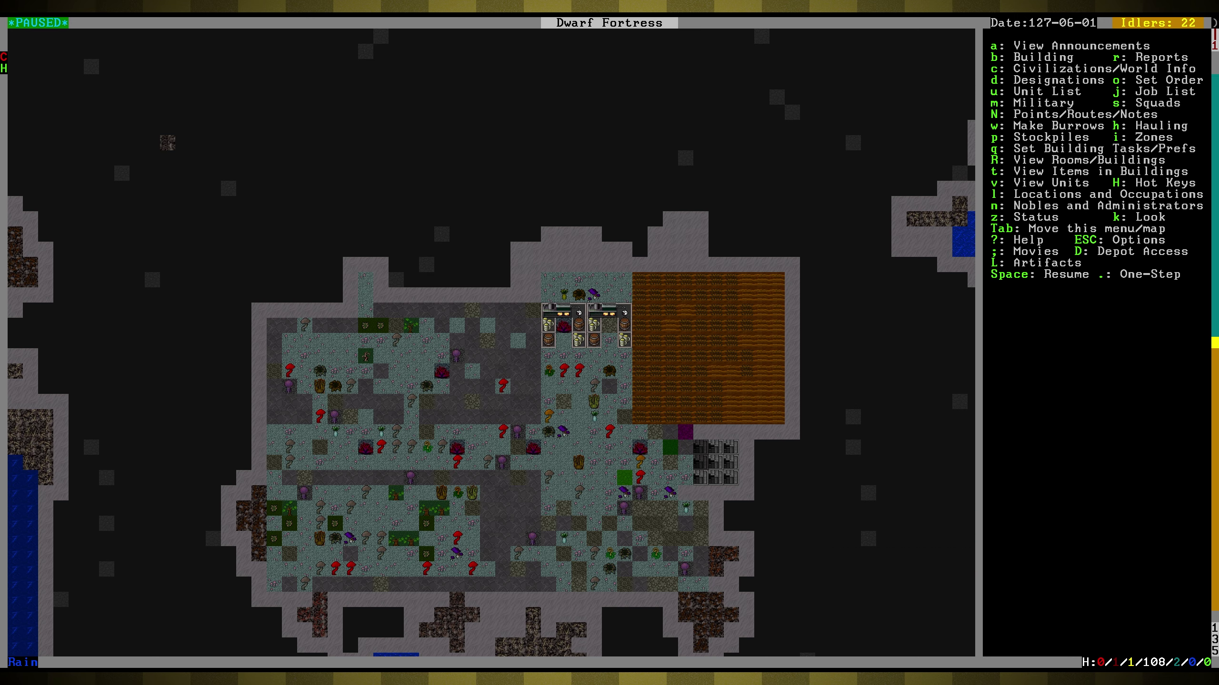
- Go to the workshop level and inspect two craftsdwarf's workshops and the jeweler's workshop
key("shift+comma")
key("shift+comma")
key("shift+period")
key("shift+period")
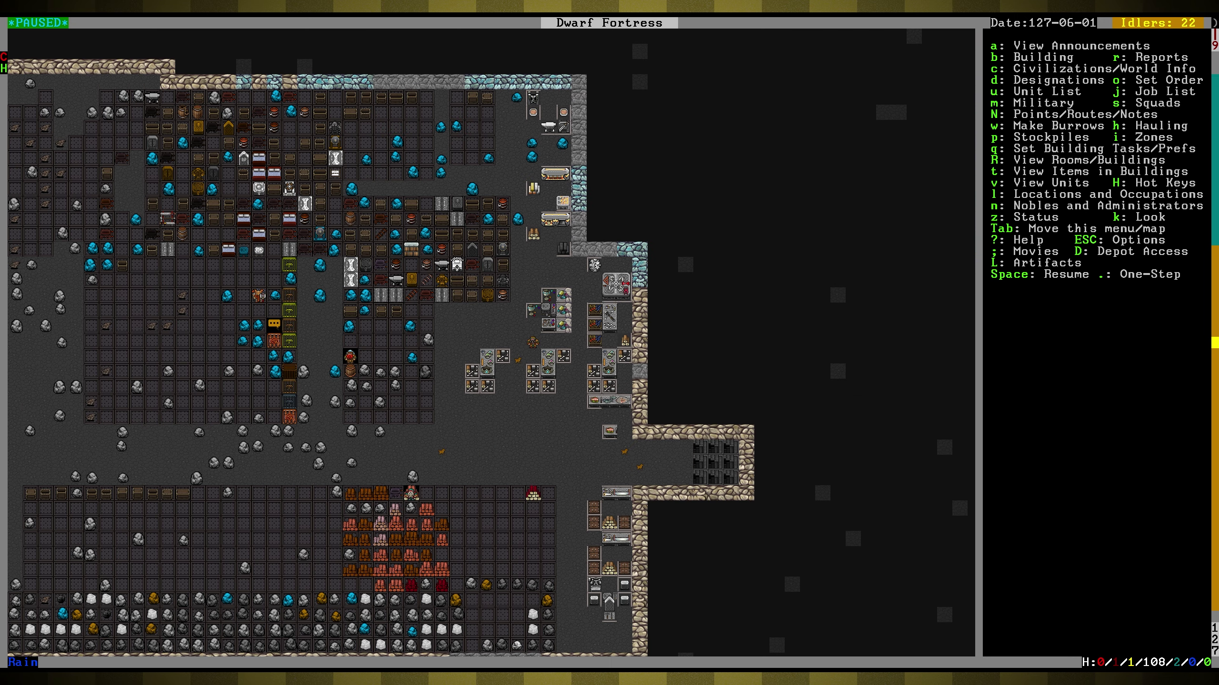
key("shift+Left")
key("q")
key("Right")
key("Right")
key("Right")
key("Right")
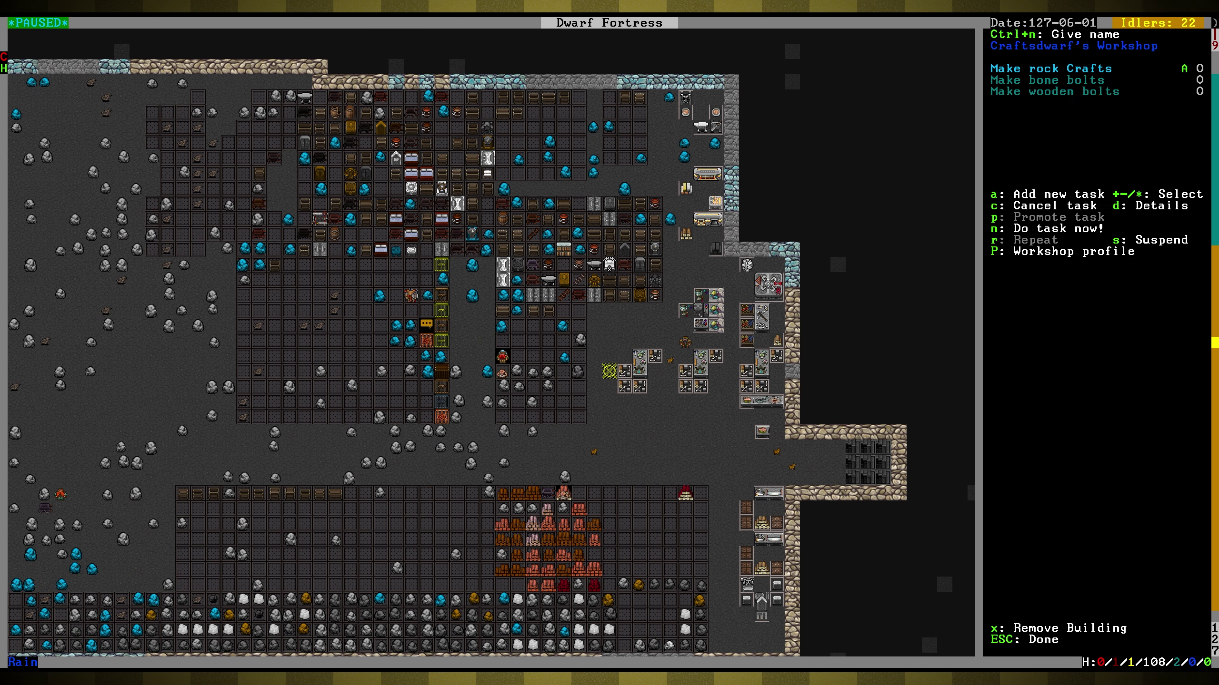
key("Right")
key("Right")
key("Right")
key("Up")
key("Up")
key("Up")
key("Right")
key("Right")
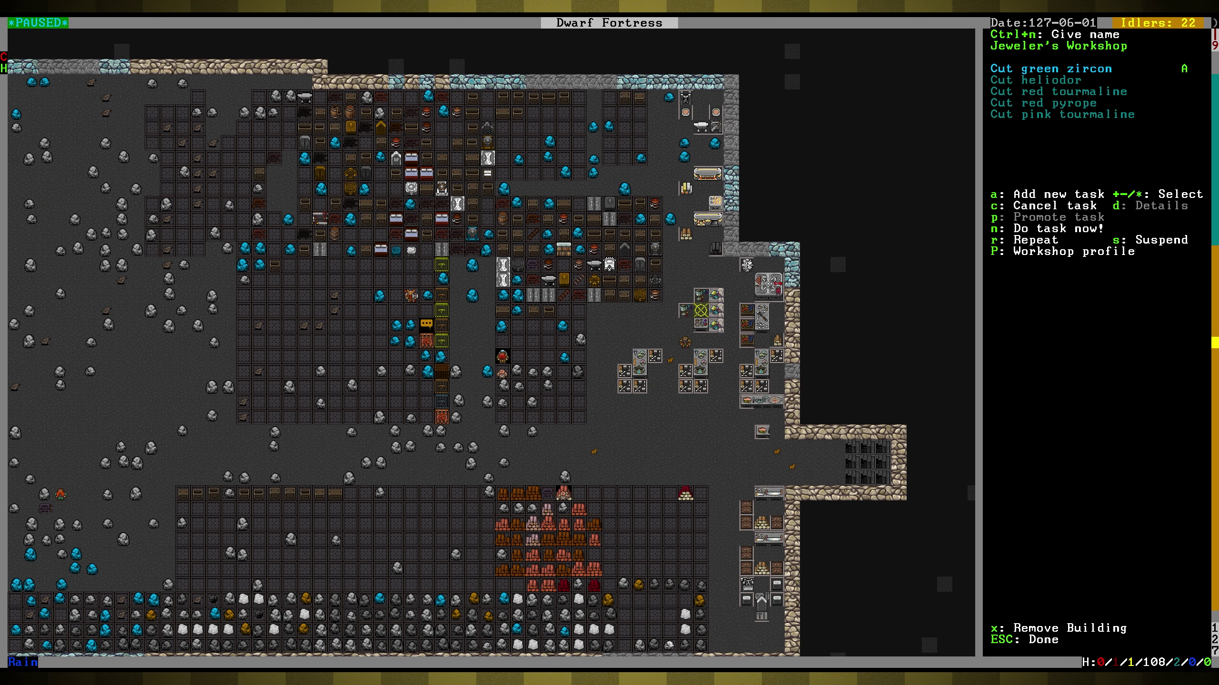
key("Escape")
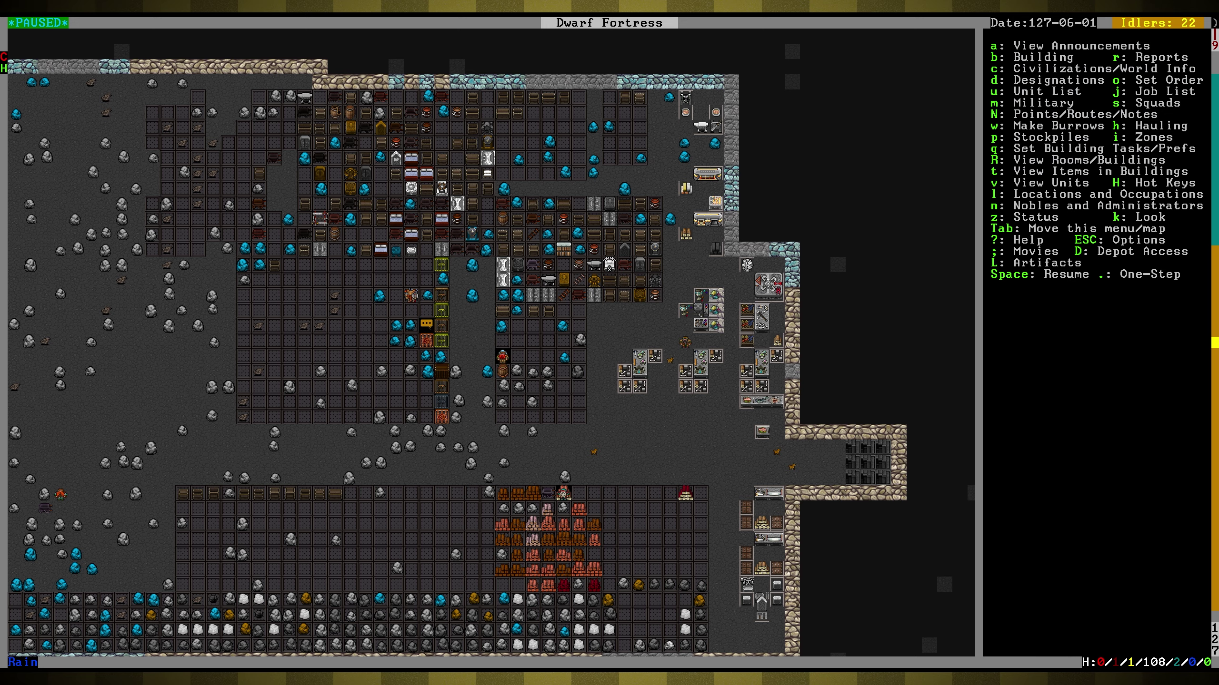
- Pan the map, then step up through the cavern level to the grassy surface
key("shift+Left")
key("shift+Left")
key("shift+Left")
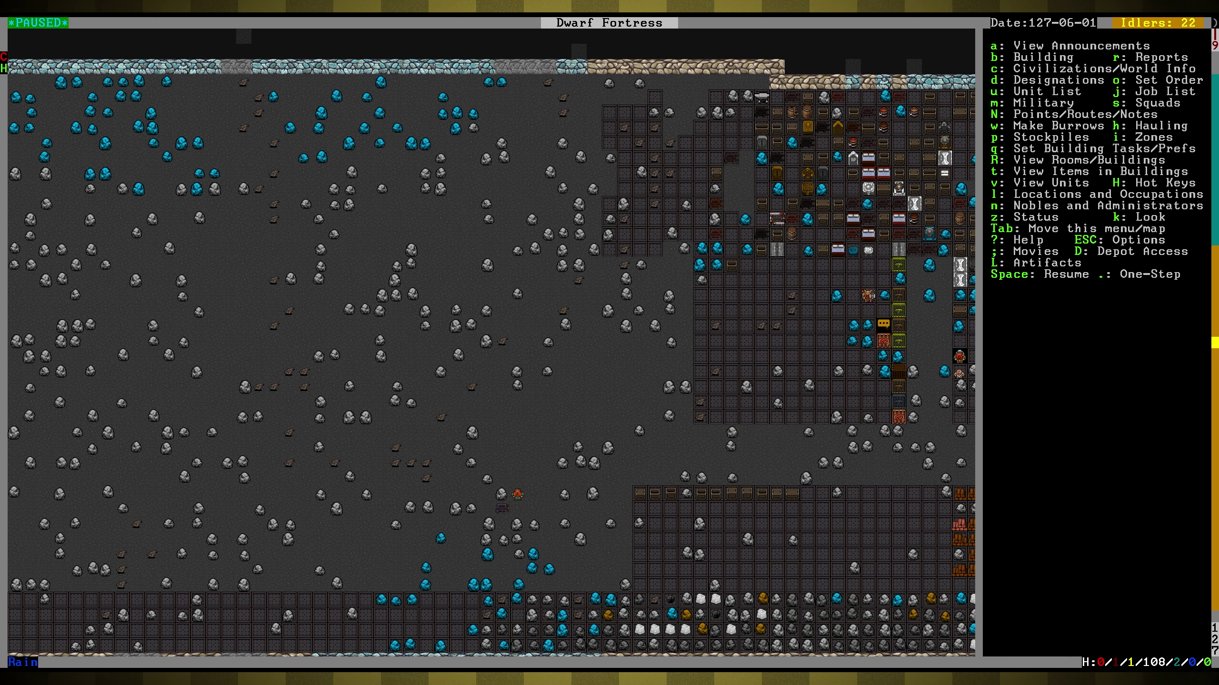
key("Left")
key("Left")
key("Left")
key("shift+Right")
key("shift+Right")
key("shift+Right")
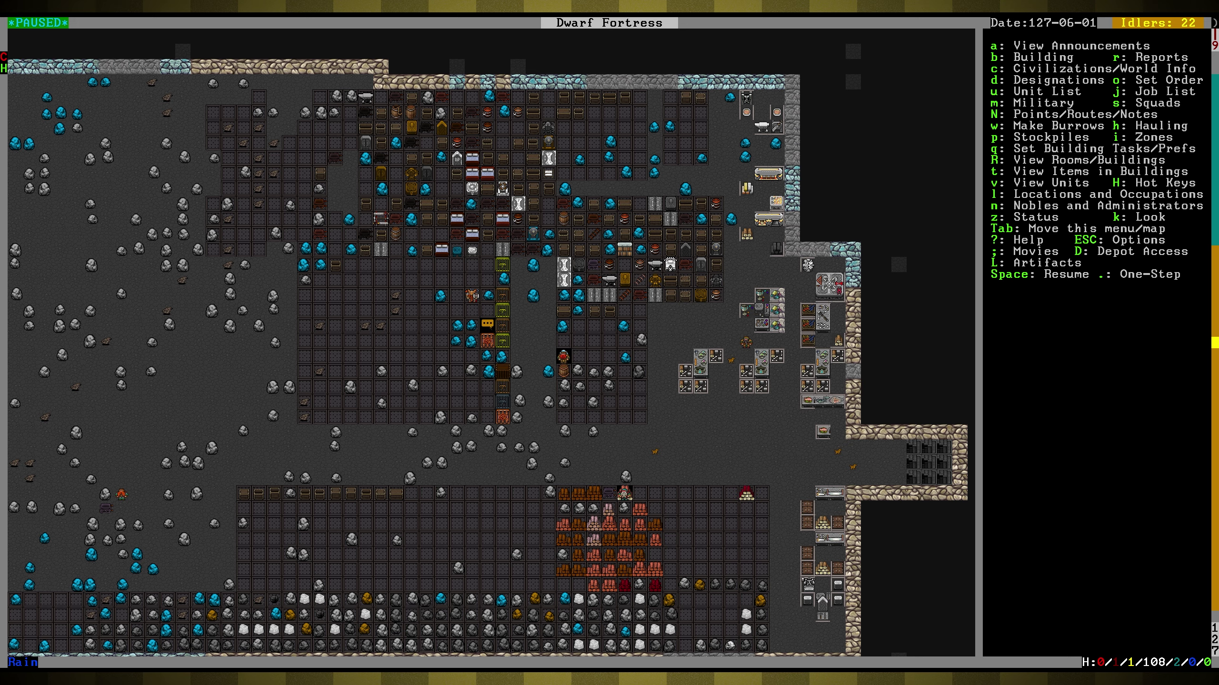
key("less")
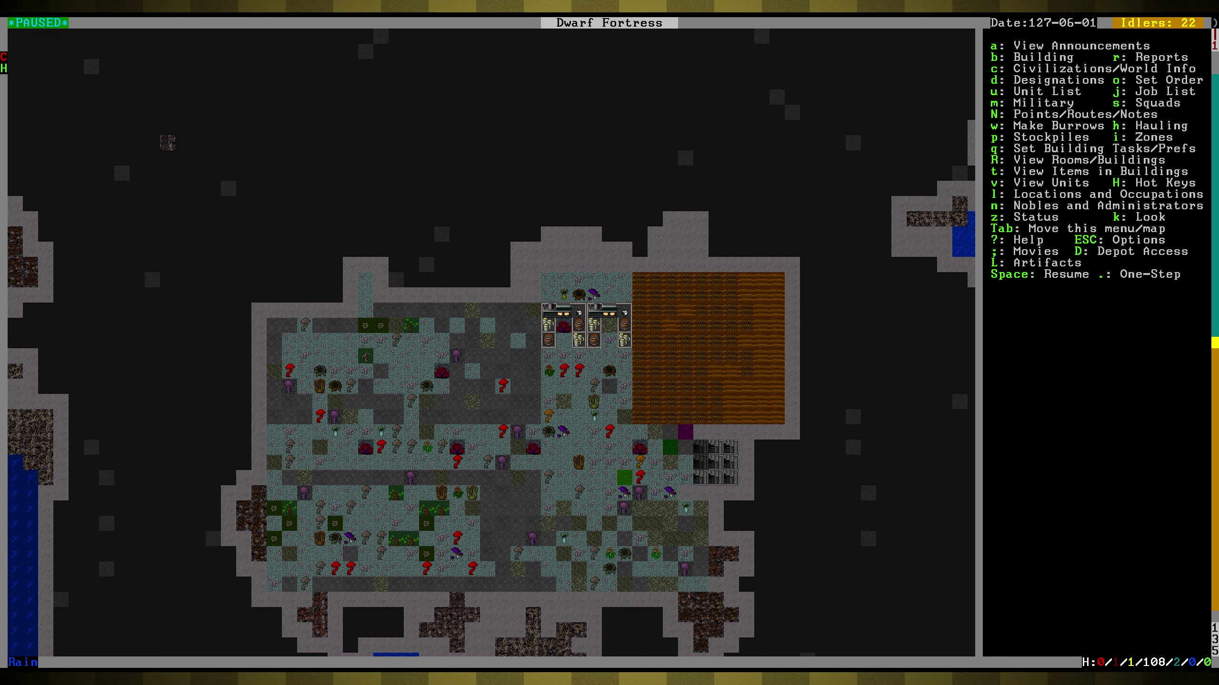
key("shift+Down")
key("shift+Up")
key("less")
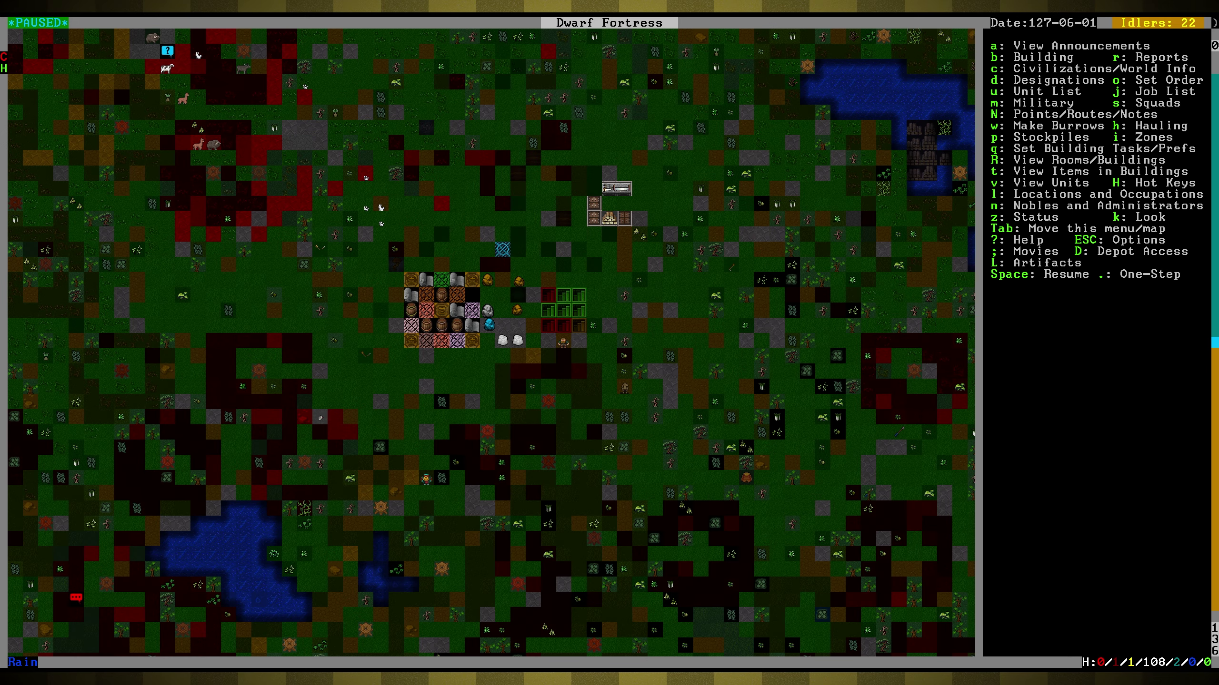
- Drop to the bedroom level, then unpause, pause and resume the game
key("greater")
key("greater")
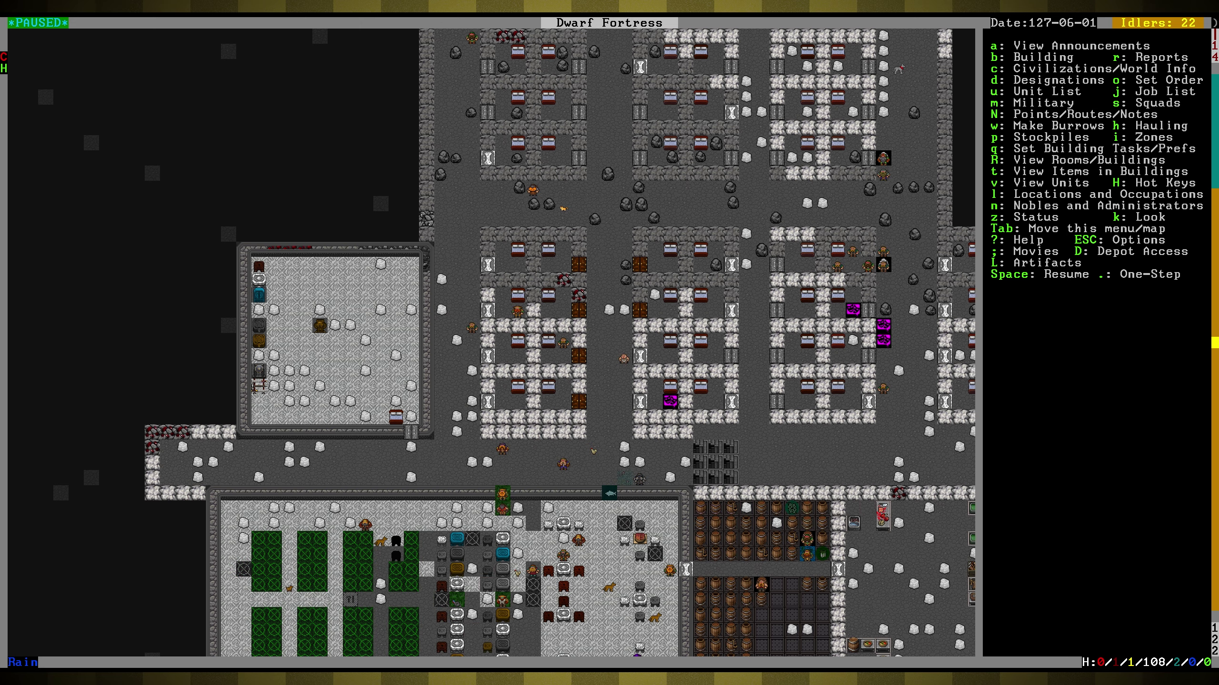
key("shift+Left")
key("shift+Down")
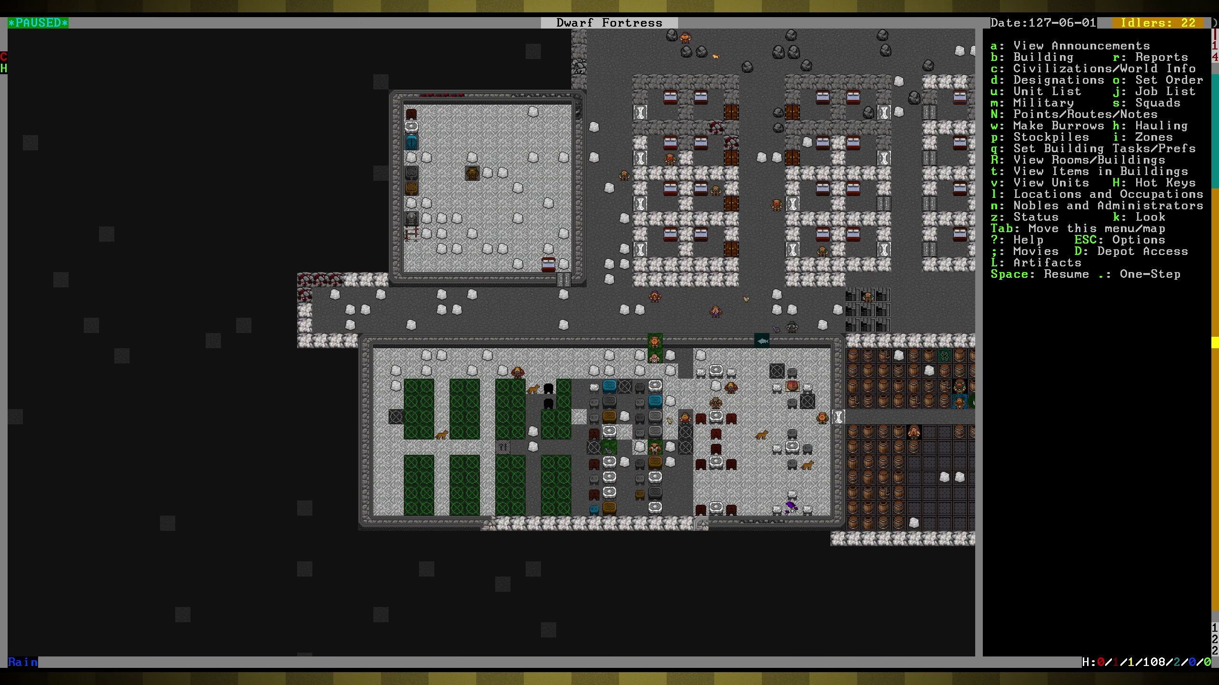
key("space")
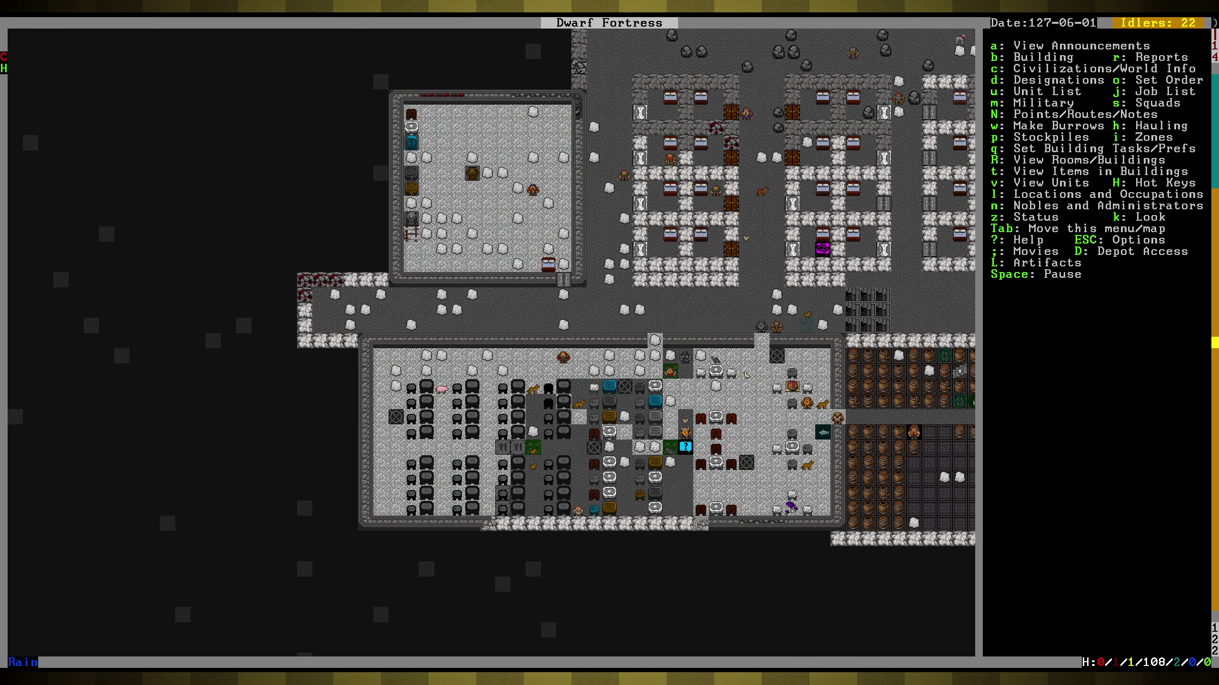
key("space")
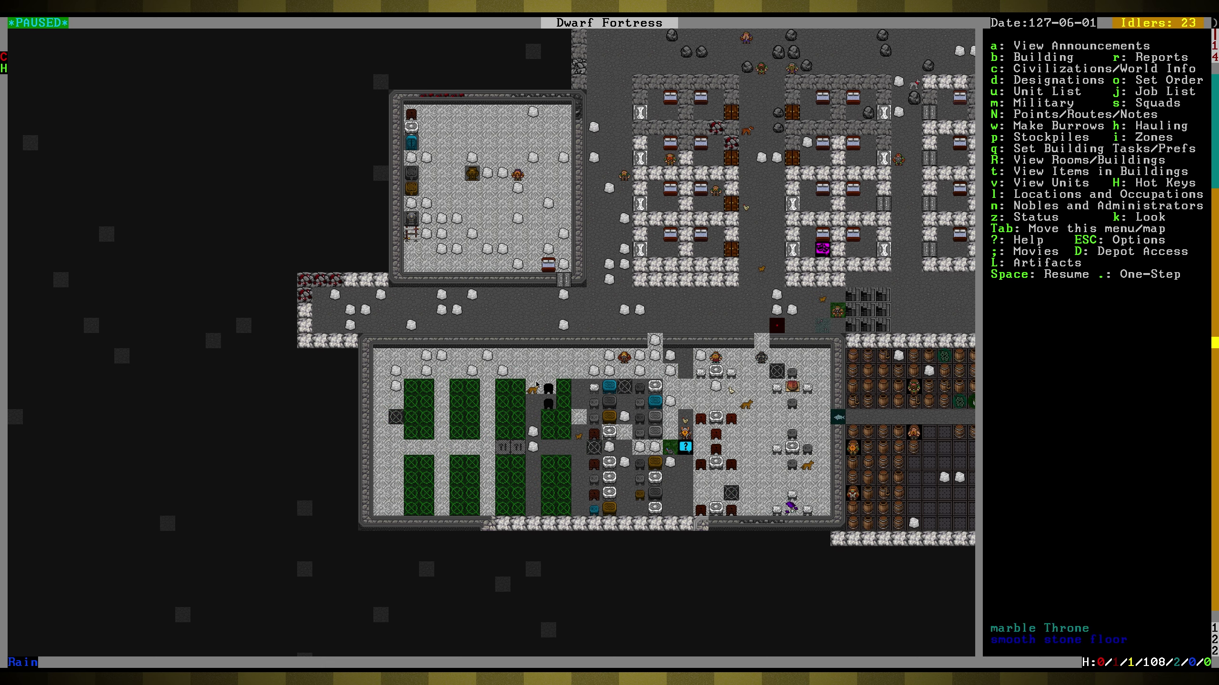
mouse_move(565, 432)
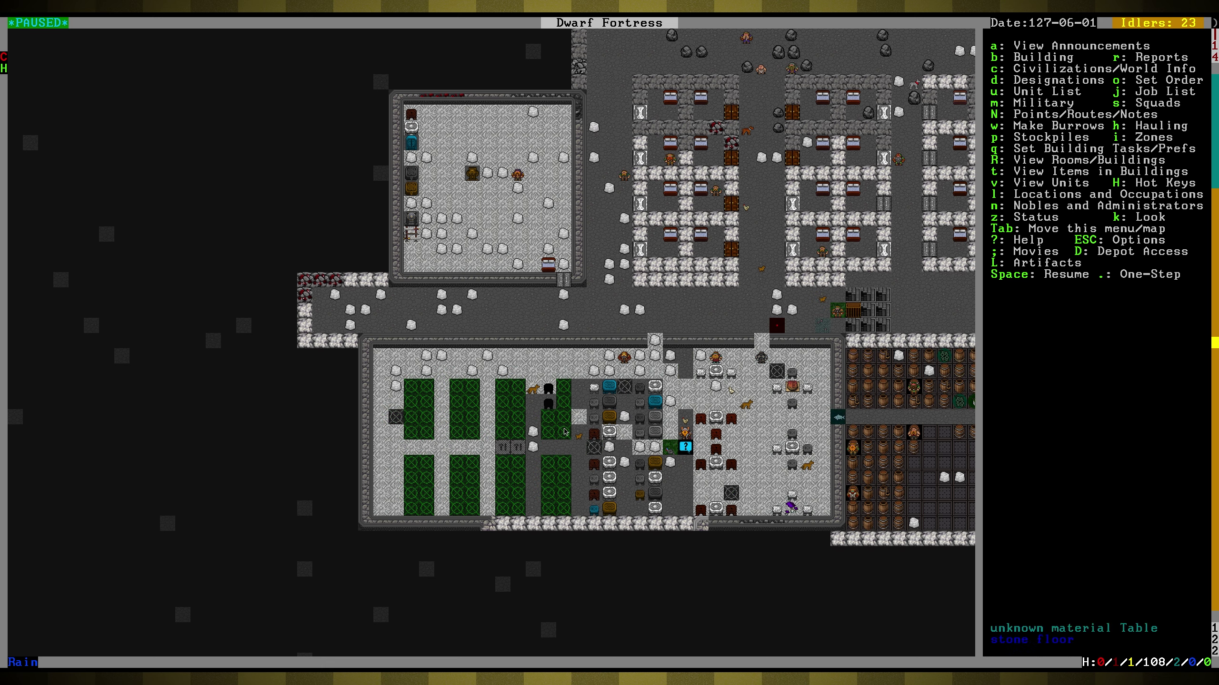
key("space")
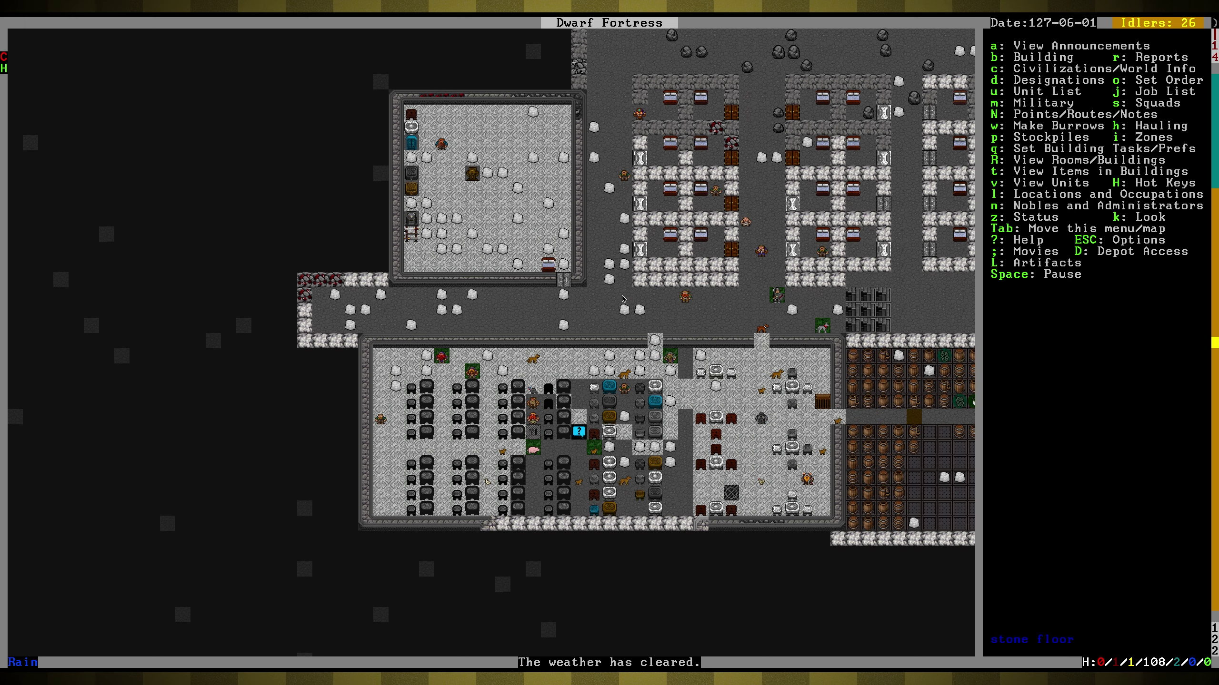
key("Left")
key("Right")
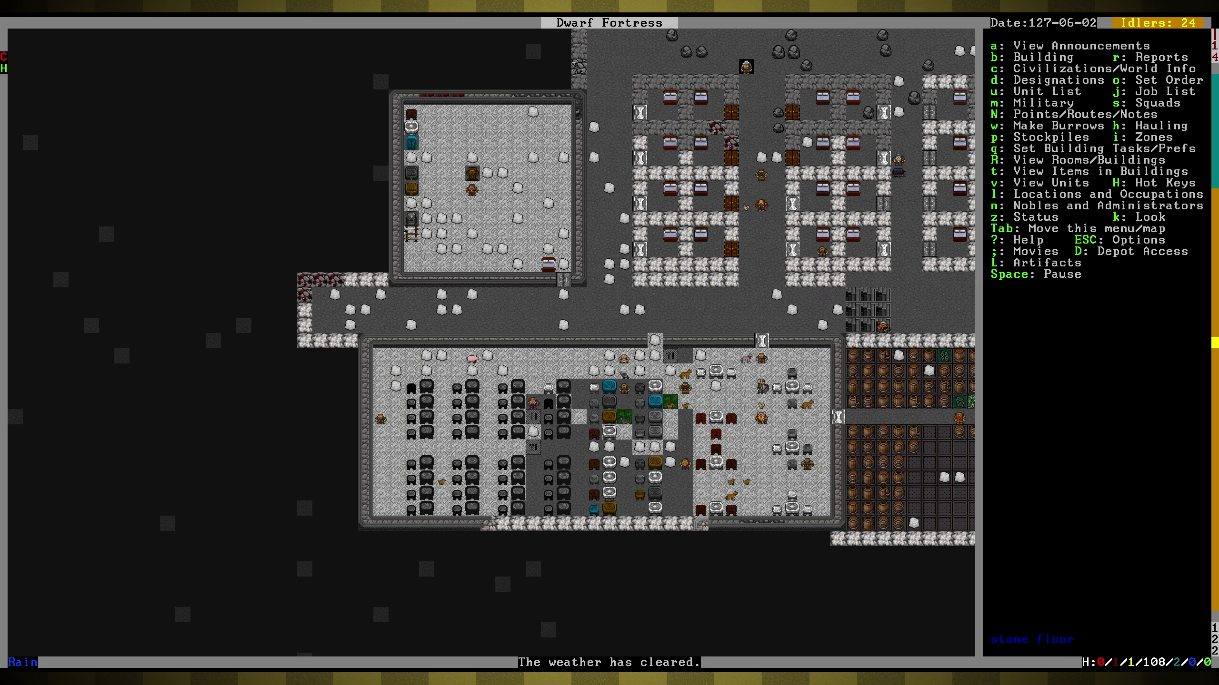
- Check the current jobs list and browse work orders to the Construct rock Throne order
key("j")
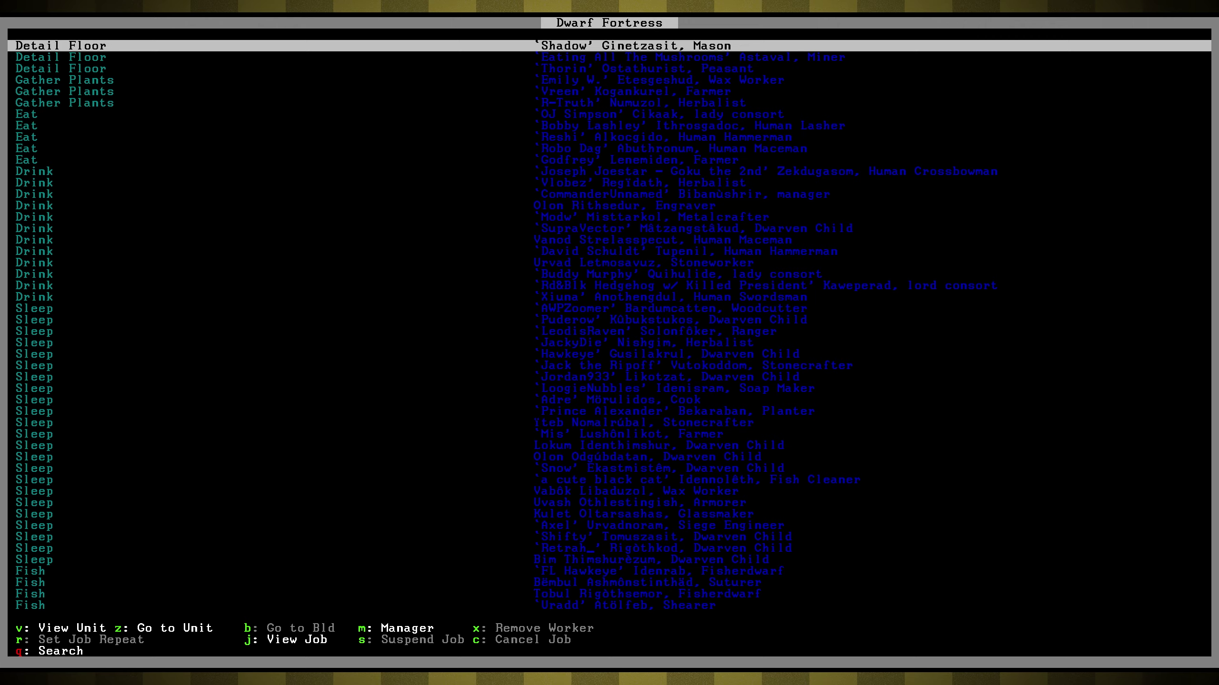
key("m")
key("Down")
key("Down")
key("Down")
key("Down")
key("Down")
key("Down")
key("Down")
key("Down")
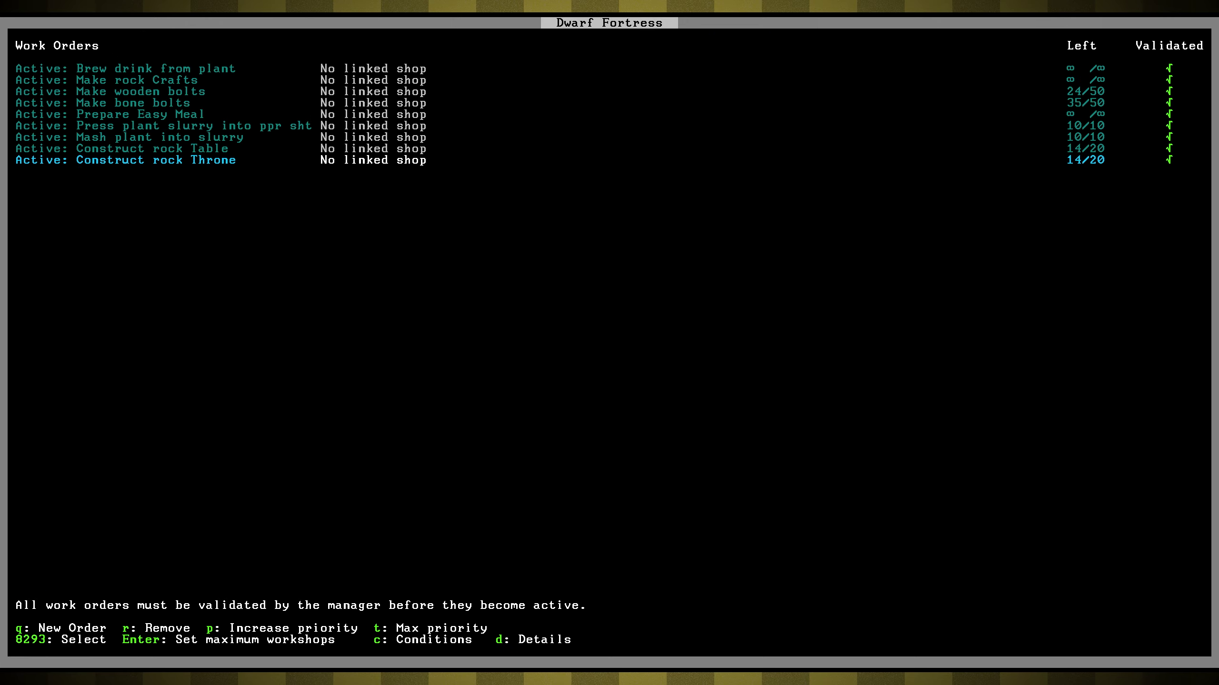
key("Up")
key("Down")
key("Escape")
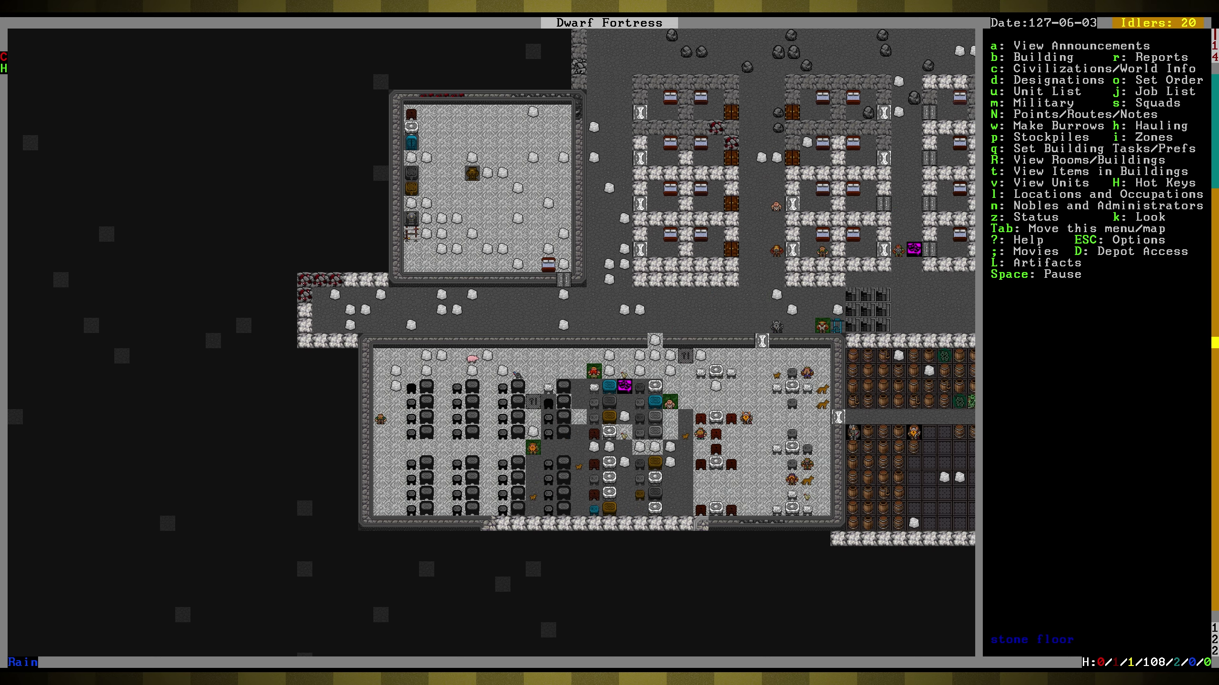
- Survey the fortress rooms by panning the map, then open the nobles list
key("shift+Left")
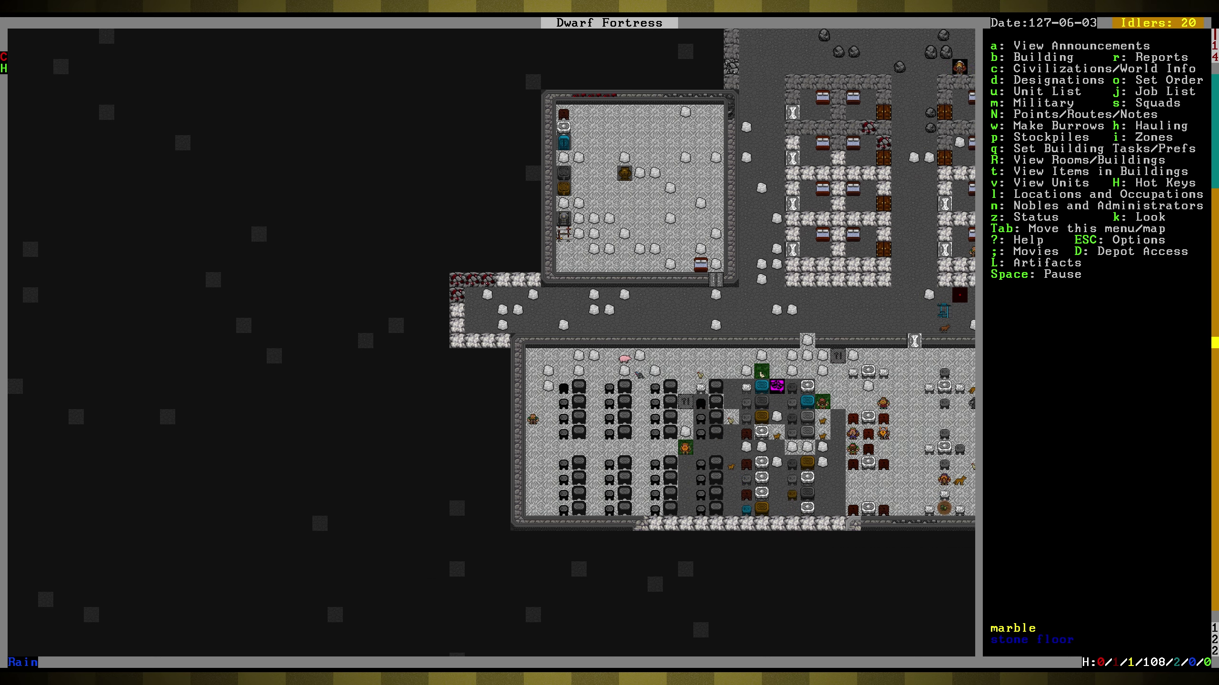
key("shift+Right")
key("shift+Right")
key("shift+Right")
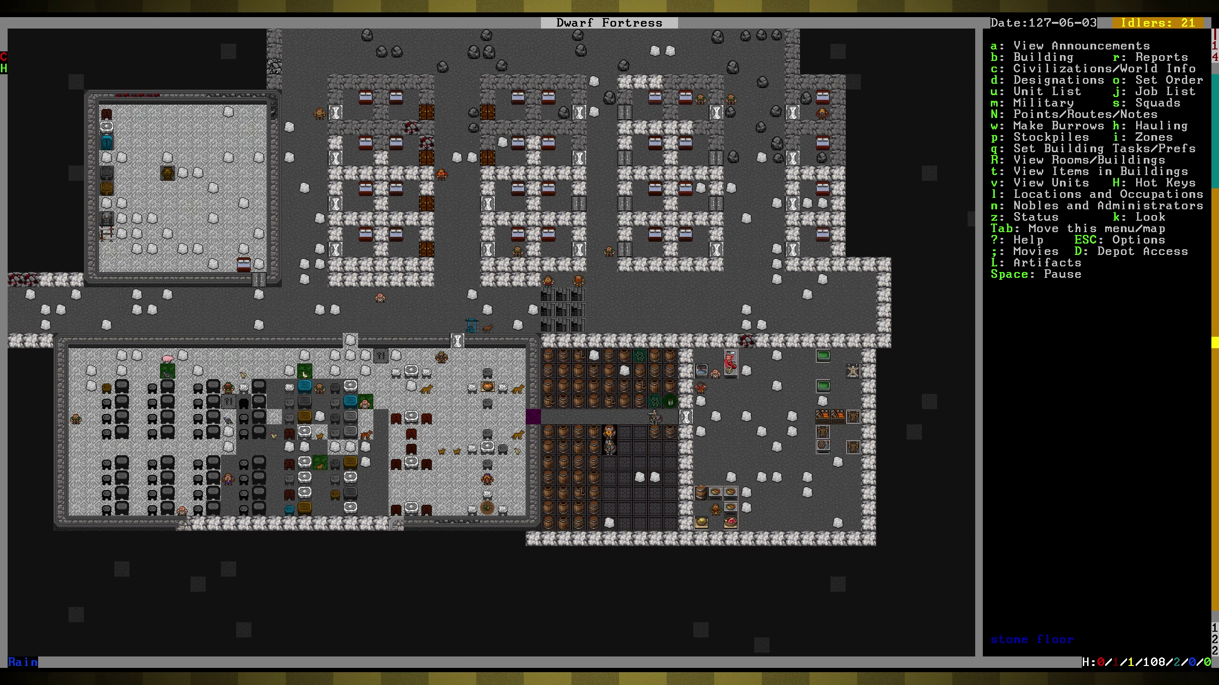
key("shift+Left")
key("shift+Up")
key("shift+Up")
key("shift+Right")
key("shift+Down")
key("shift+Left")
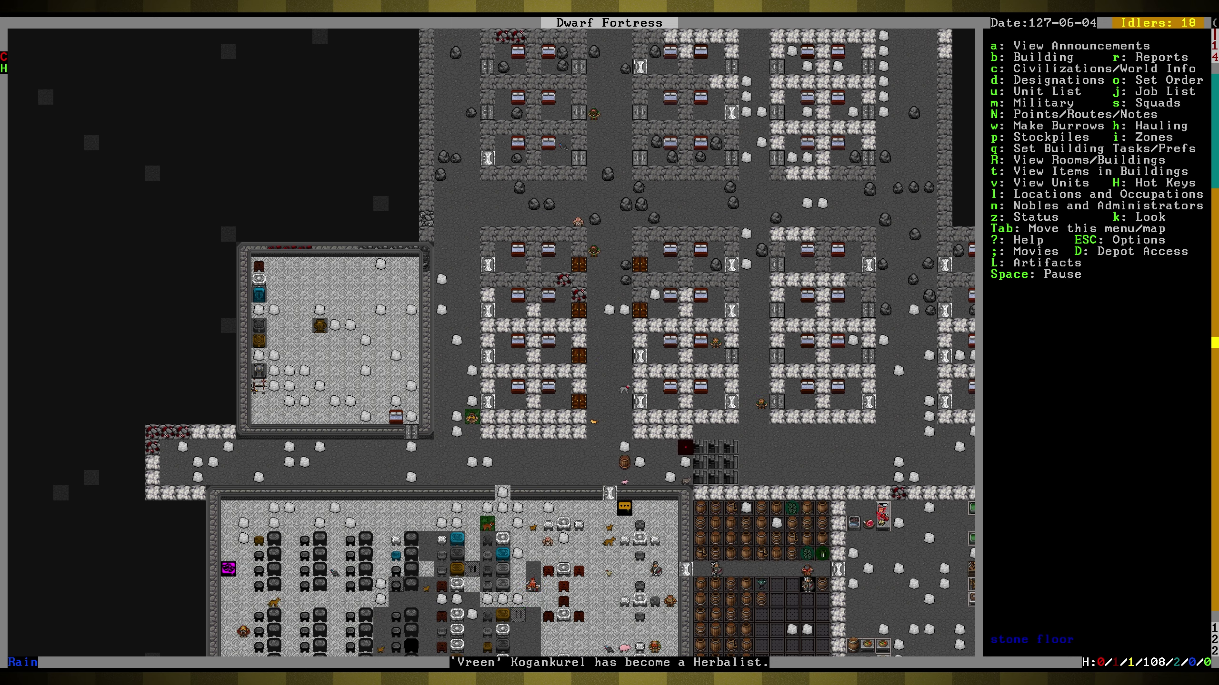
key("n")
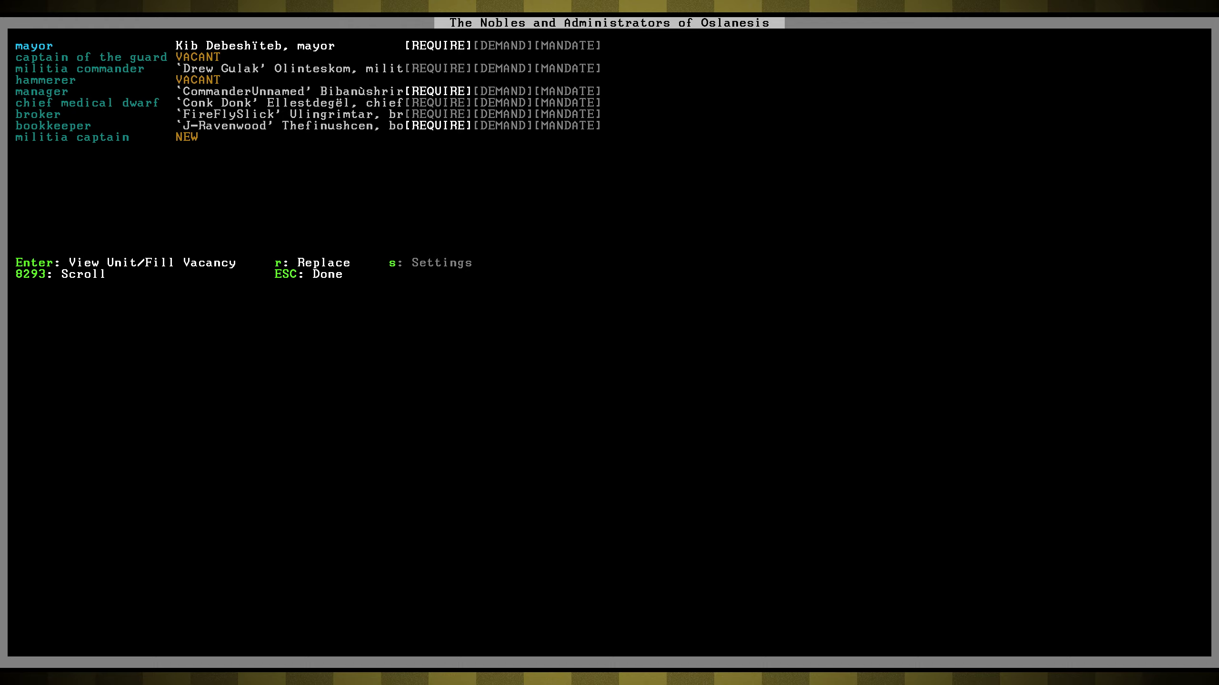
- Open the mayor's unit details and look at his customization options
key("Return")
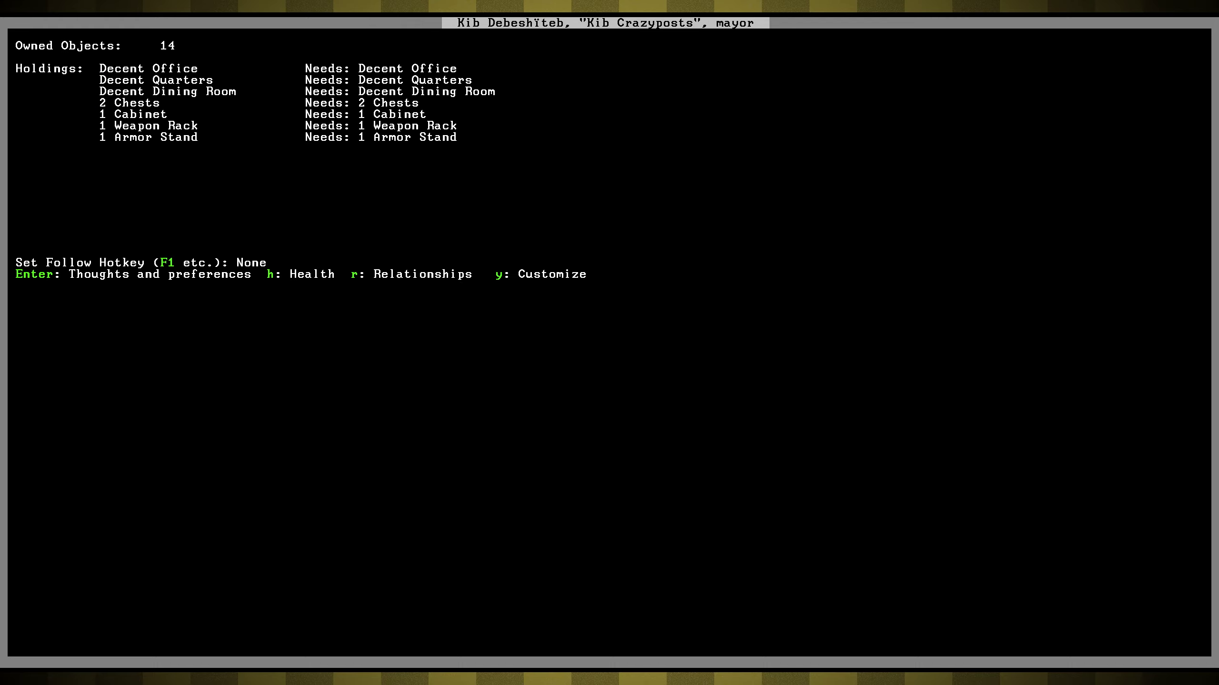
key("Escape")
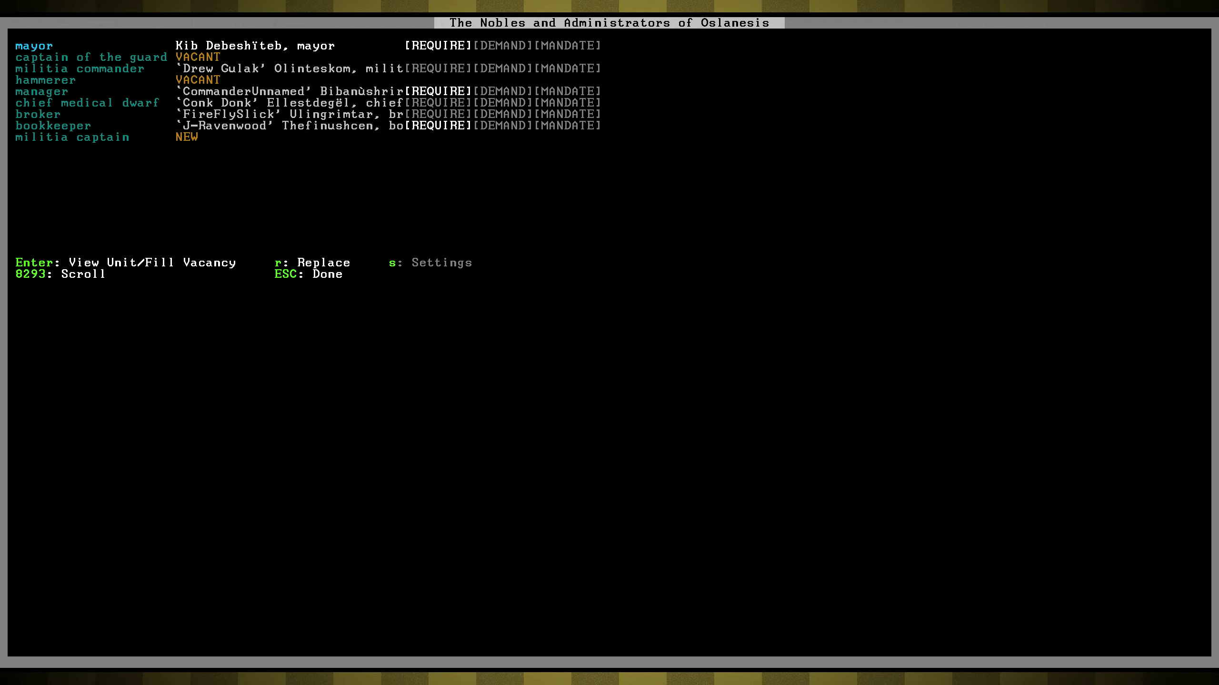
key("Return")
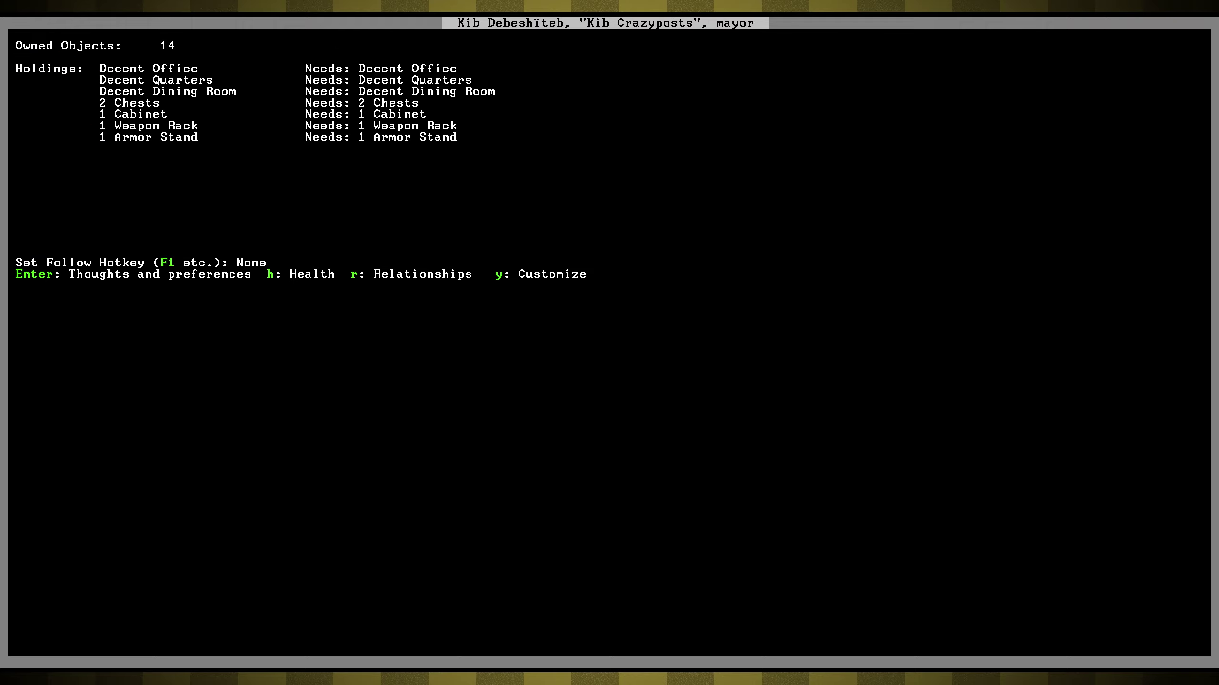
key("y")
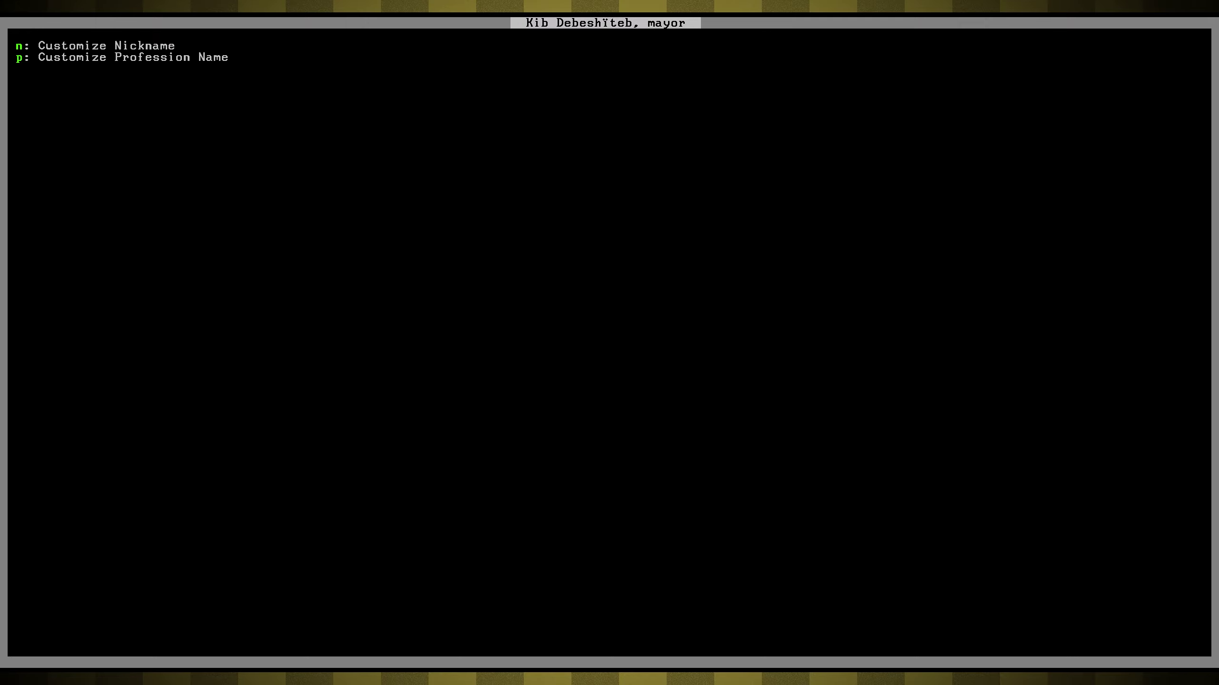
key("Escape")
- Read the mayor's thoughts and health, then bring up his relationships
key("Return")
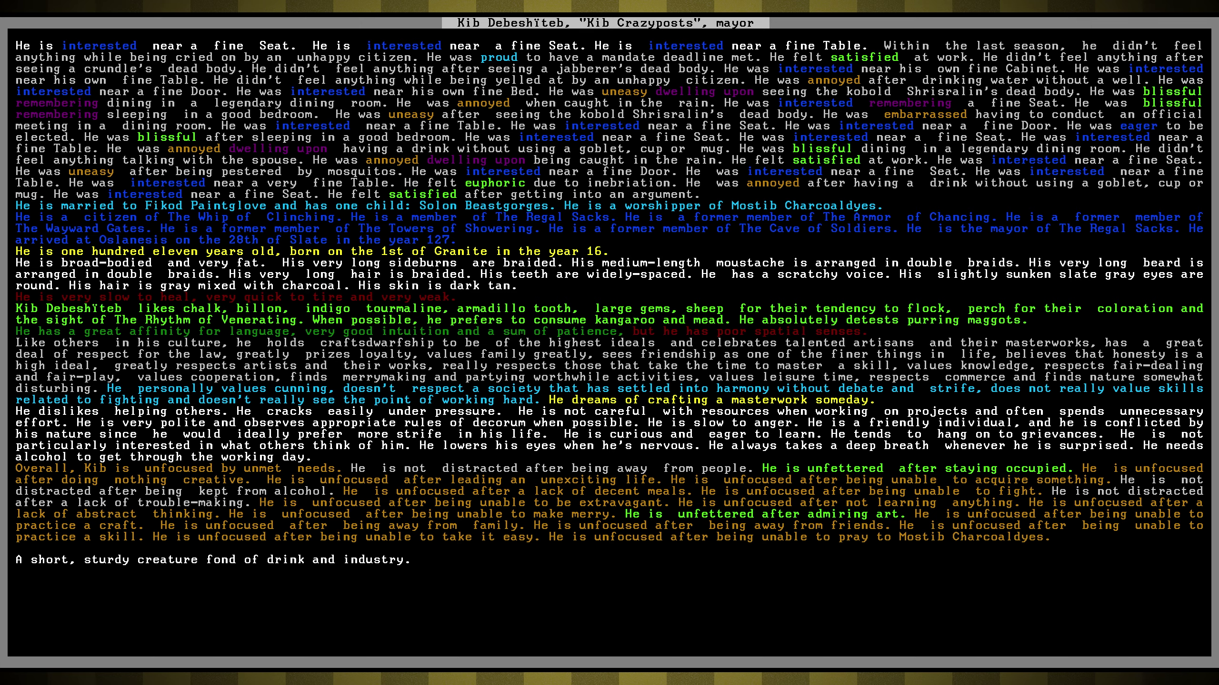
key("Escape")
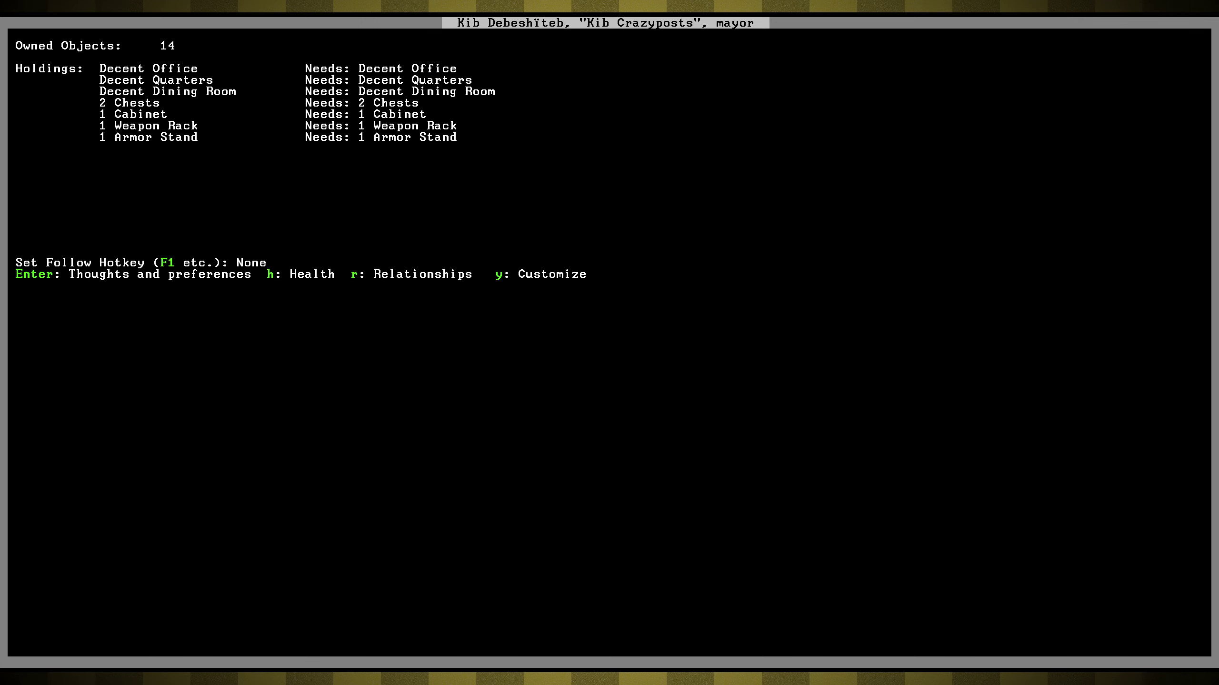
key("h")
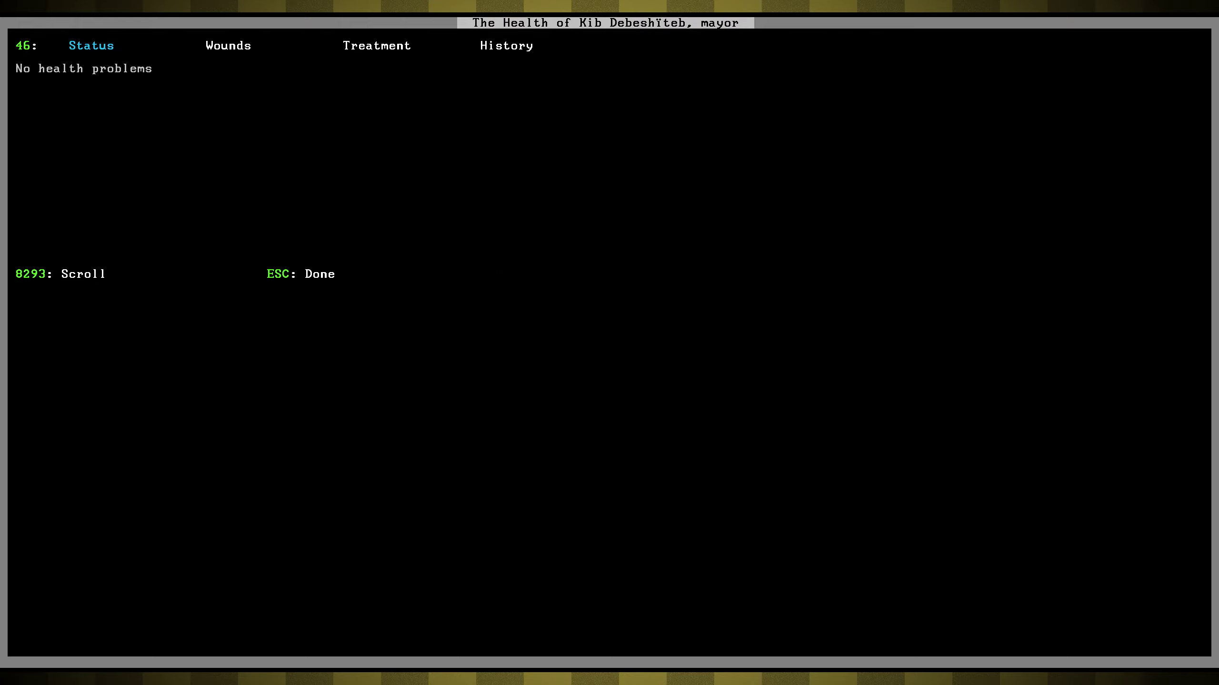
key("Escape")
key("r")
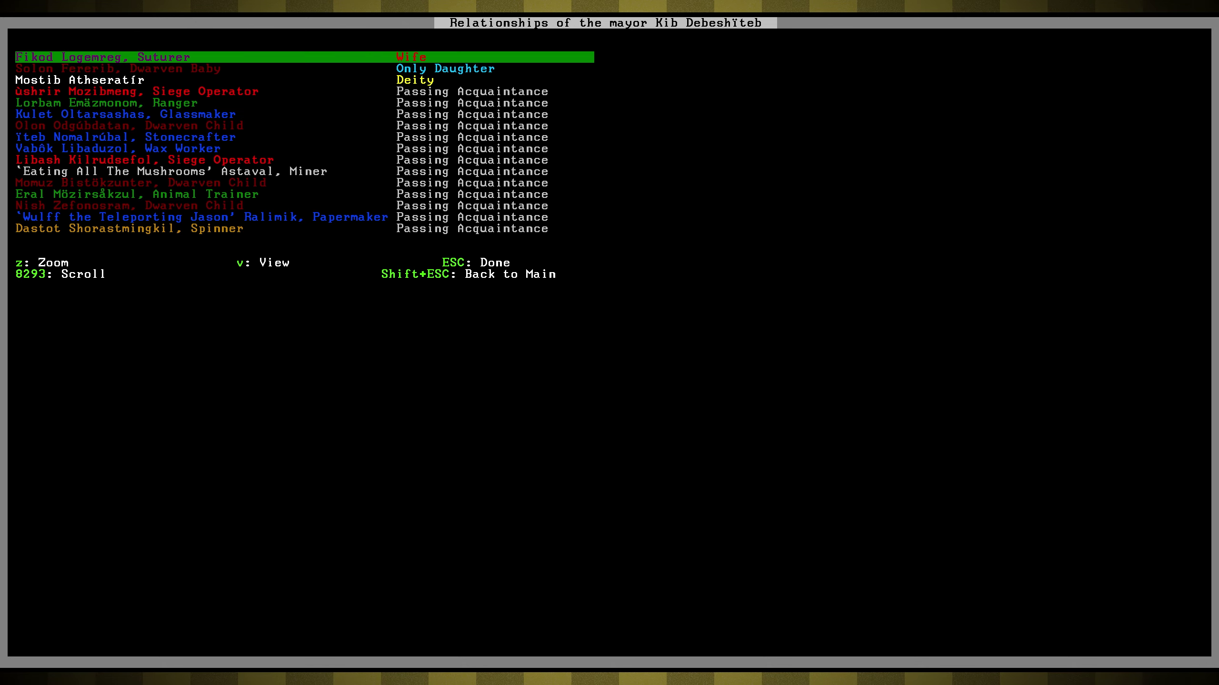
- Scroll the mayor's deity and acquaintance entries down and back, then return to his holdings
key("Down")
key("Down")
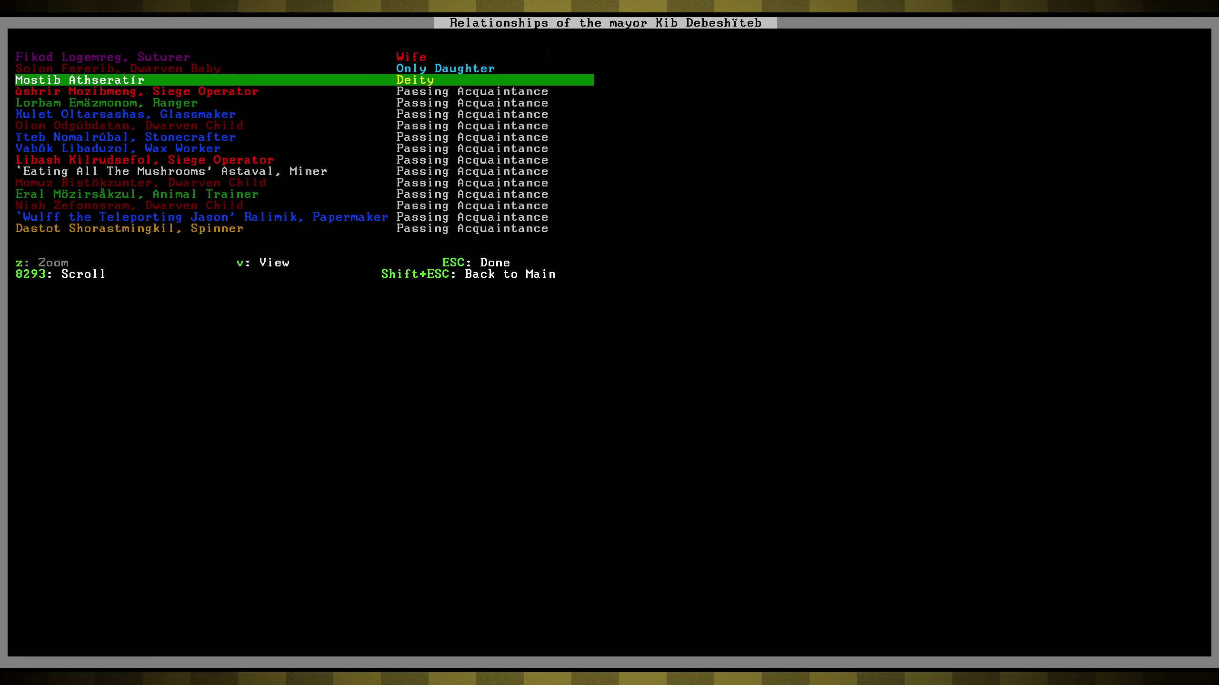
key("Down")
key("Down")
key("Down")
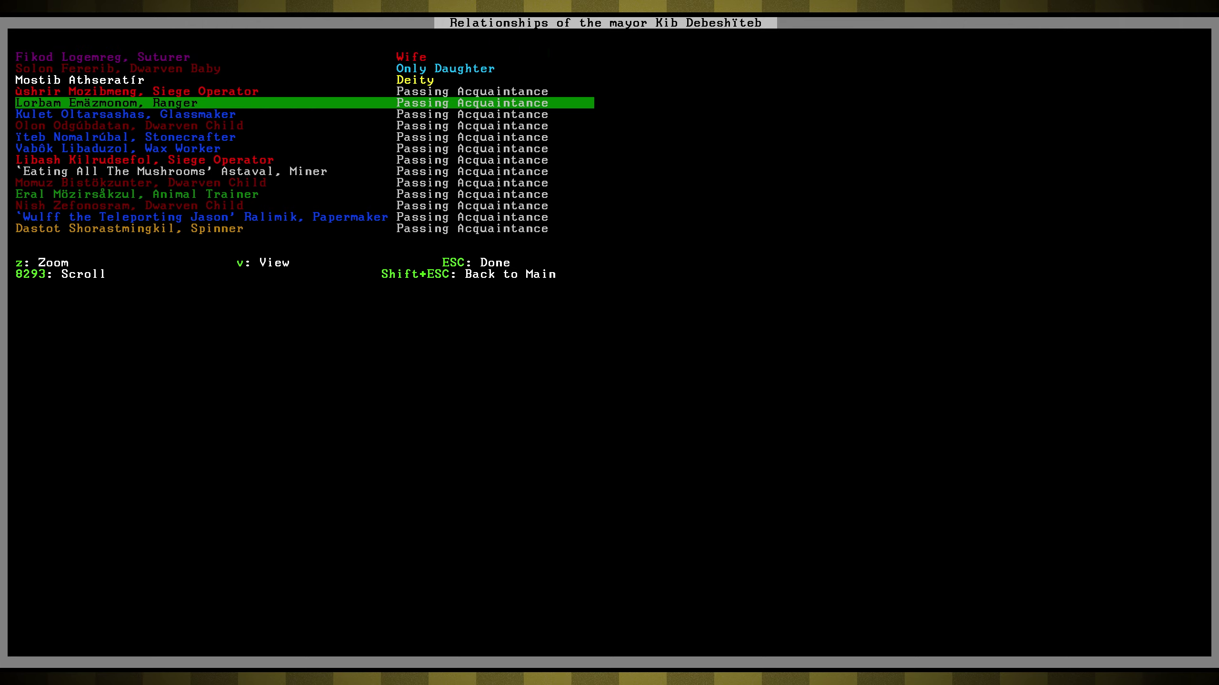
key("Down")
key("Down")
key("Down")
key("Down")
key("Down")
key("Down")
key("Down")
key("Down")
key("Down")
key("Down")
key("Down")
key("Down")
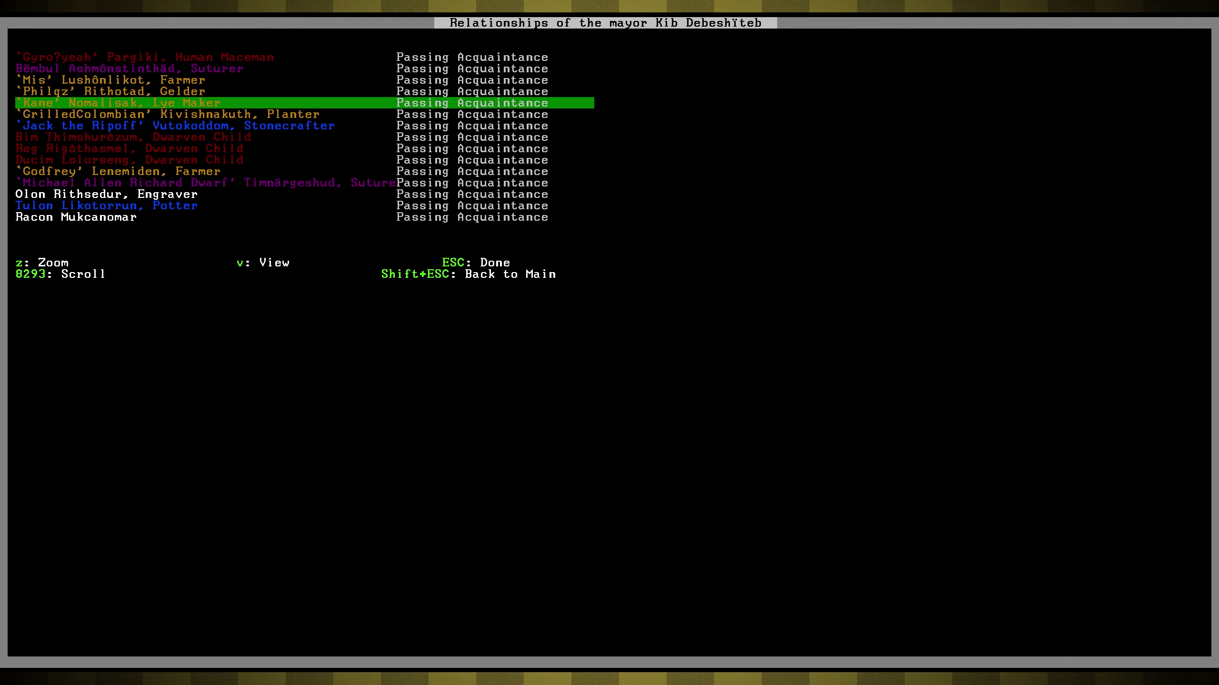
key("Down")
key("Down")
key("Down")
key("Down")
key("Down")
key("Down")
key("Down")
key("Down")
key("Down")
key("Down")
key("Down")
key("Down")
key("Up")
key("Up")
key("Up")
key("Up")
key("Up")
key("Up")
key("Up")
key("Up")
key("Up")
key("Up")
key("Up")
key("Up")
key("Up")
key("Up")
key("Up")
key("Down")
key("Down")
key("Up")
key("Up")
key("Down")
key("Down")
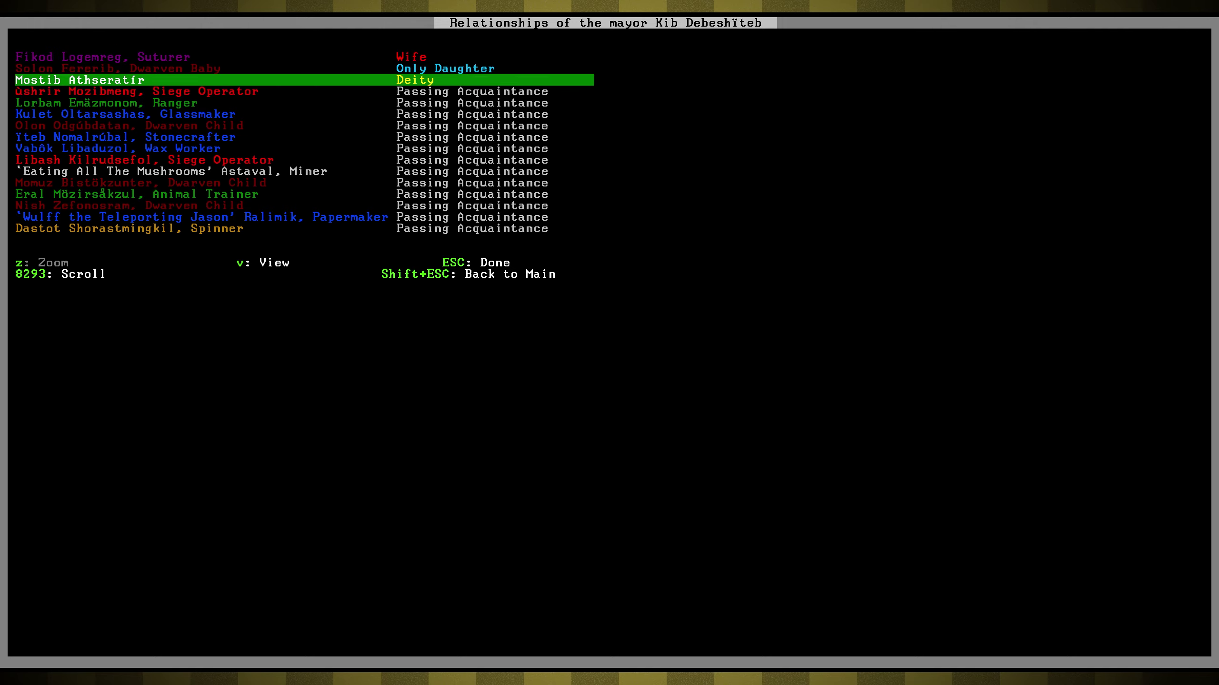
key("Up")
key("Up")
key("Escape")
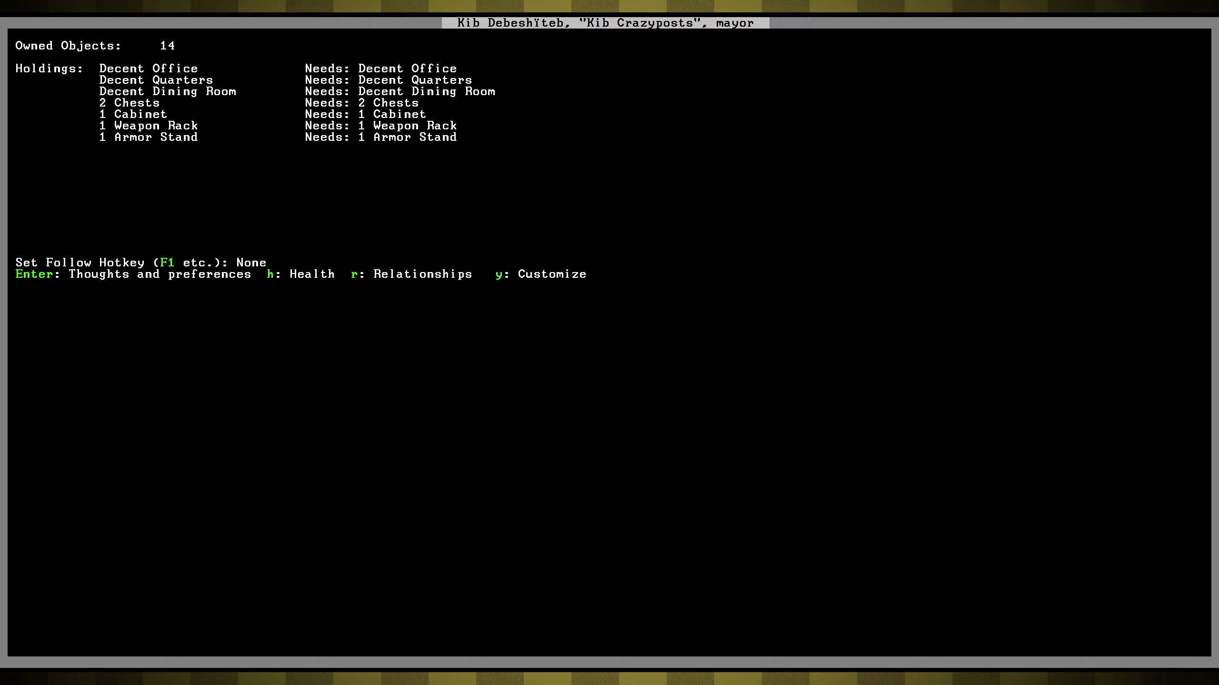
- Nickname the mayor 'Rhino', then exit his customization and unit screens
key("y")
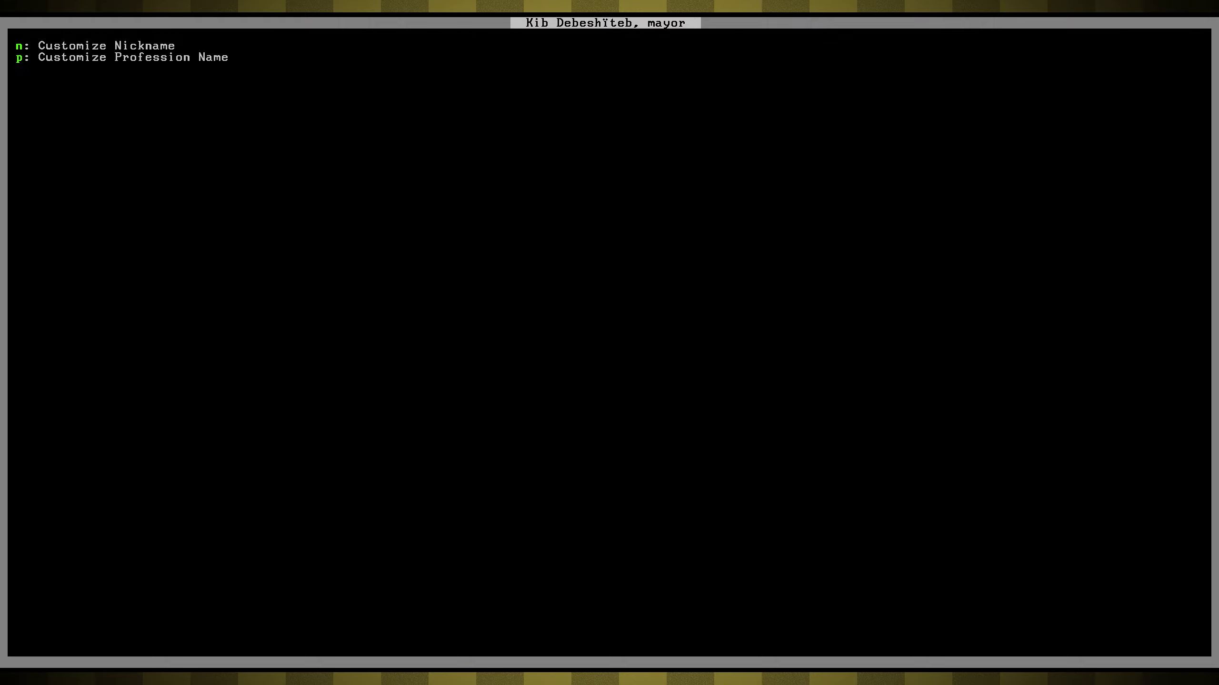
key("n")
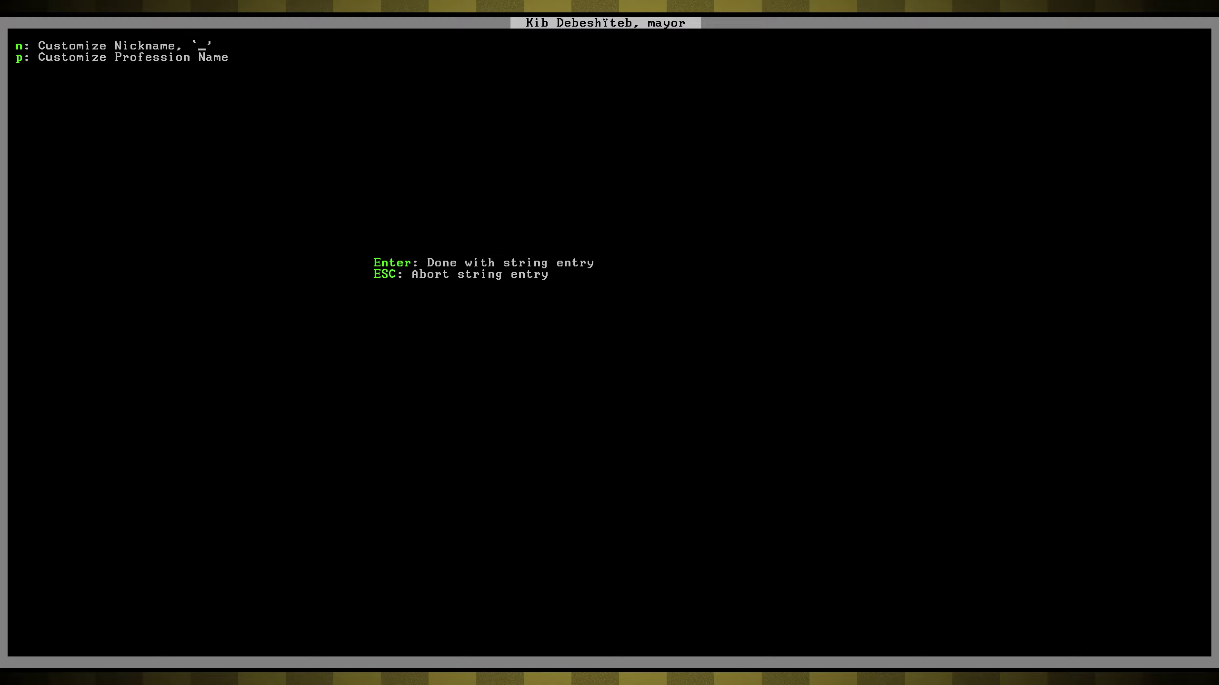
type("Rh")
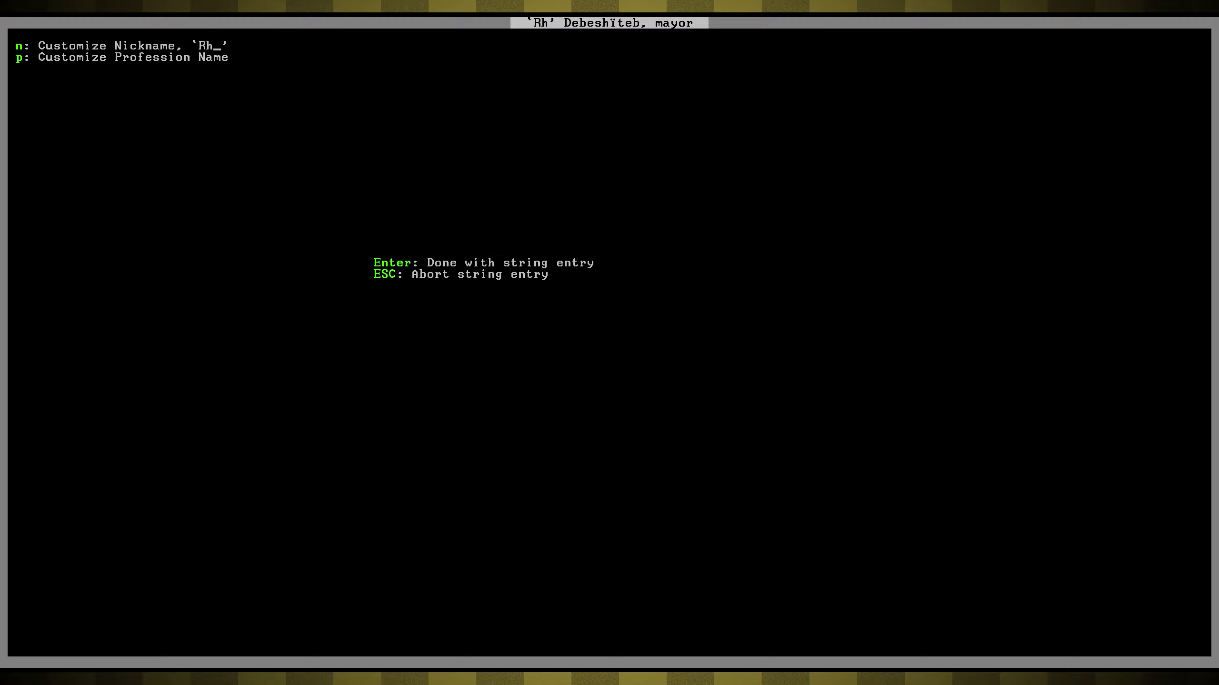
type("ino")
key("Return")
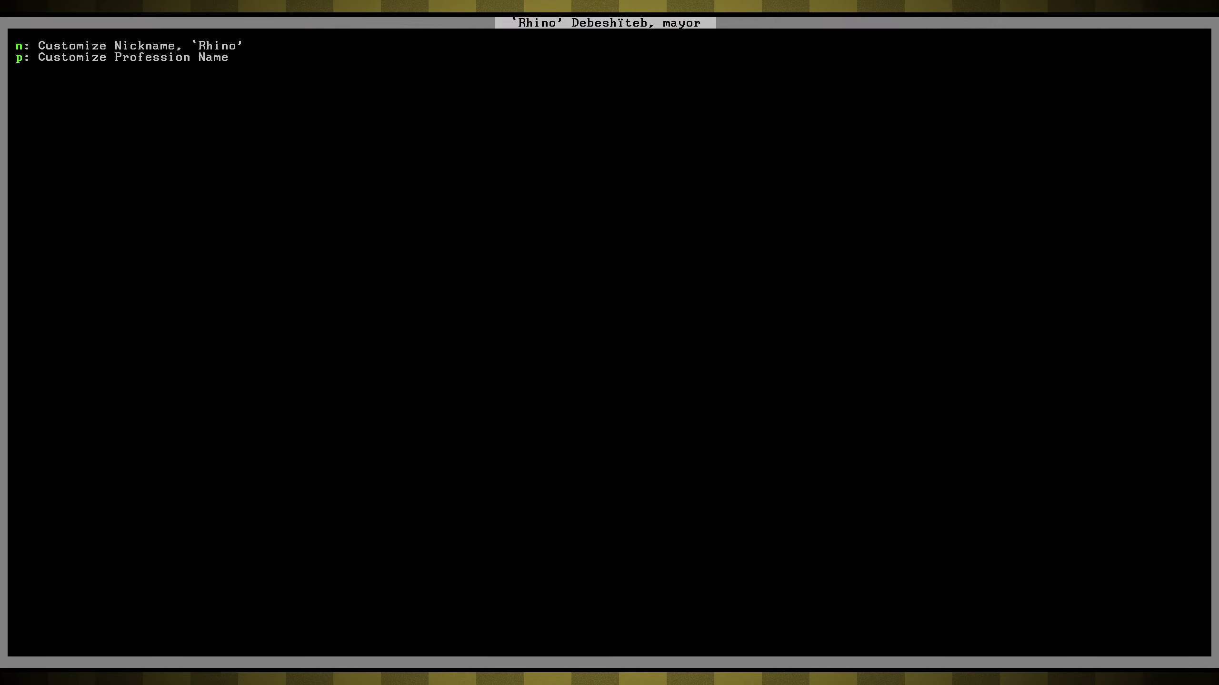
key("Escape")
key("Escape")
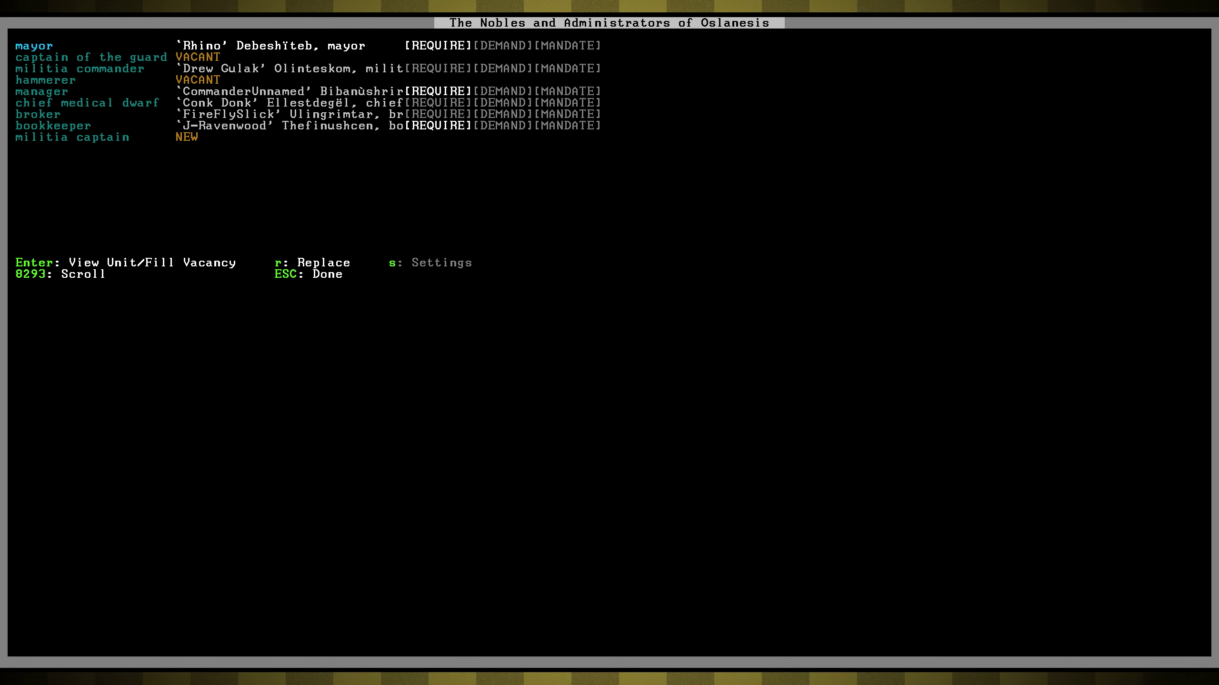
key("Escape")
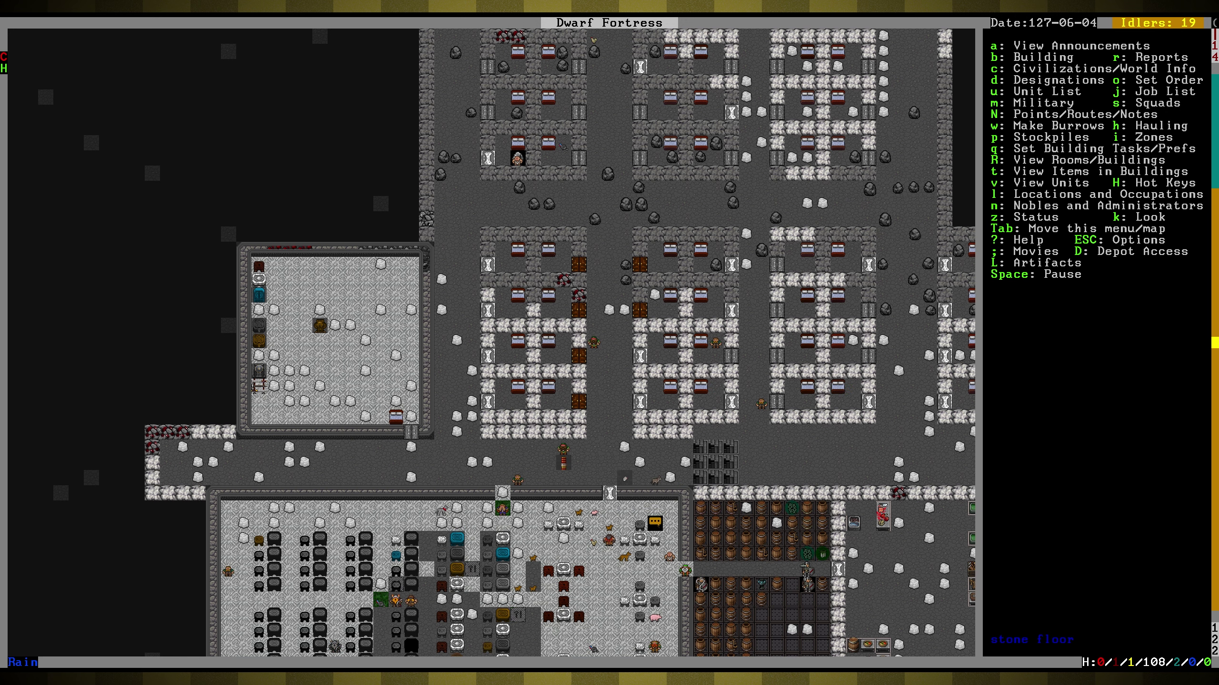
- Pan the map, then open the announcements log listing the cancelled fishing jobs
key("shift+Left")
key("shift+Down")
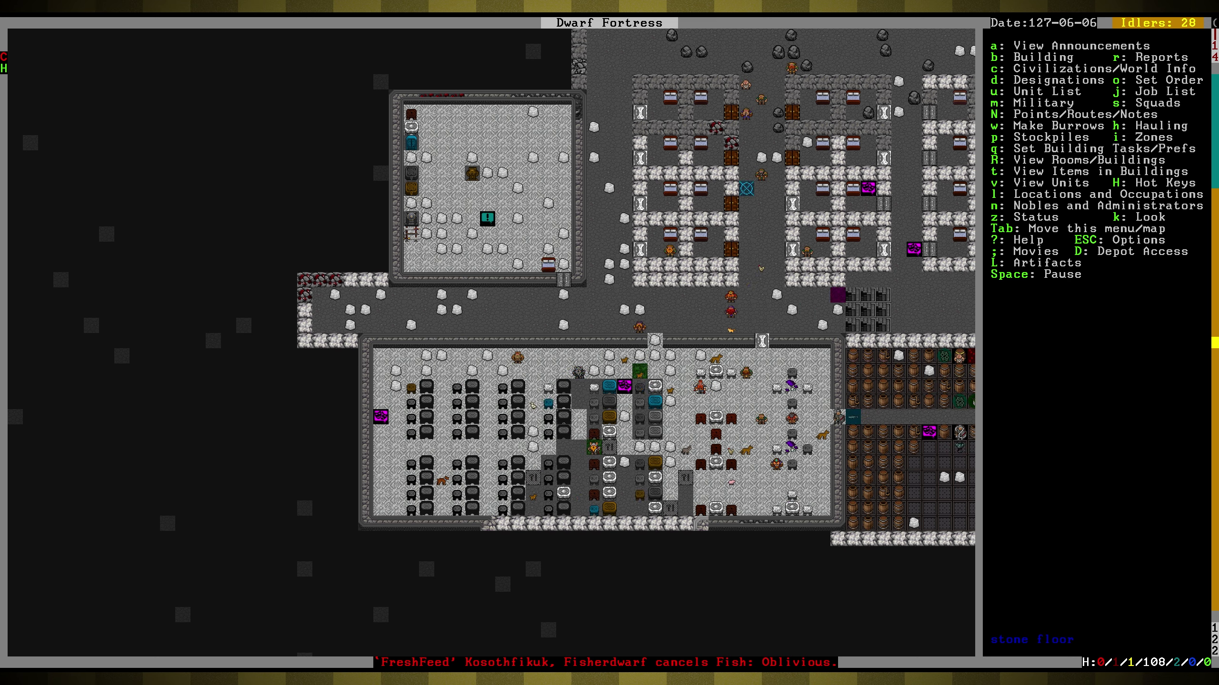
key("a")
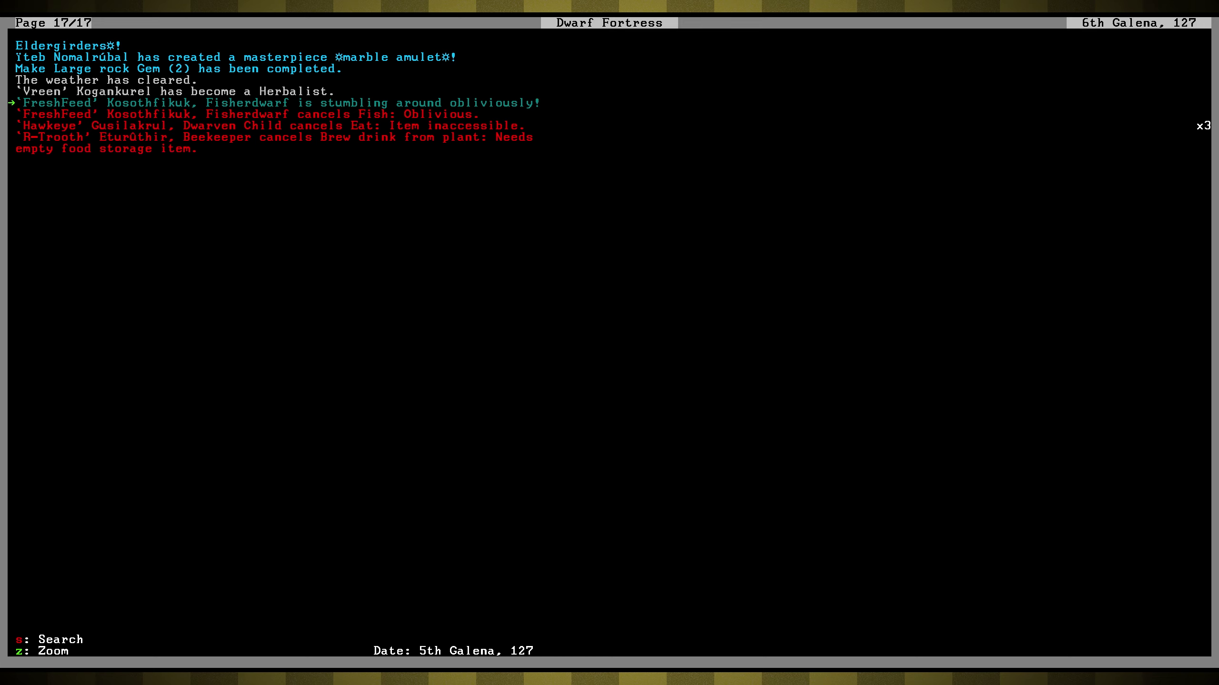
- Jump to the announced event and look over the surrounding brook tiles
key("Return")
key("z")
key("shift+Left")
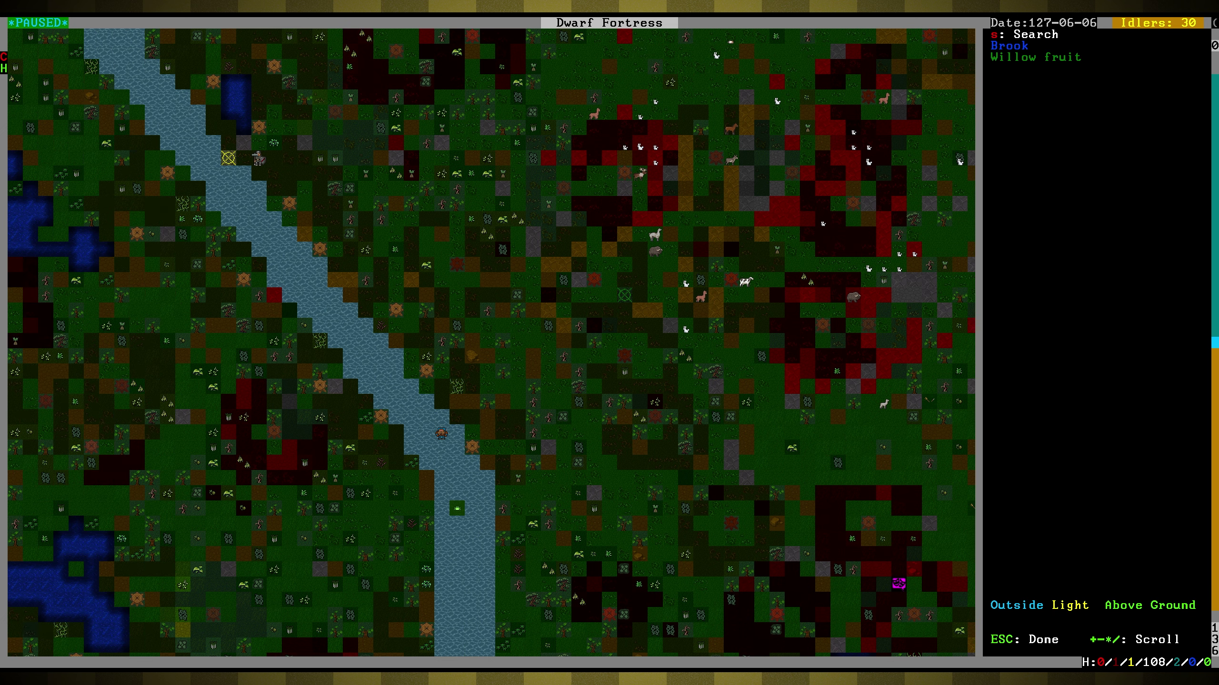
key("KP_Home")
key("KP_Home")
key("KP_Home")
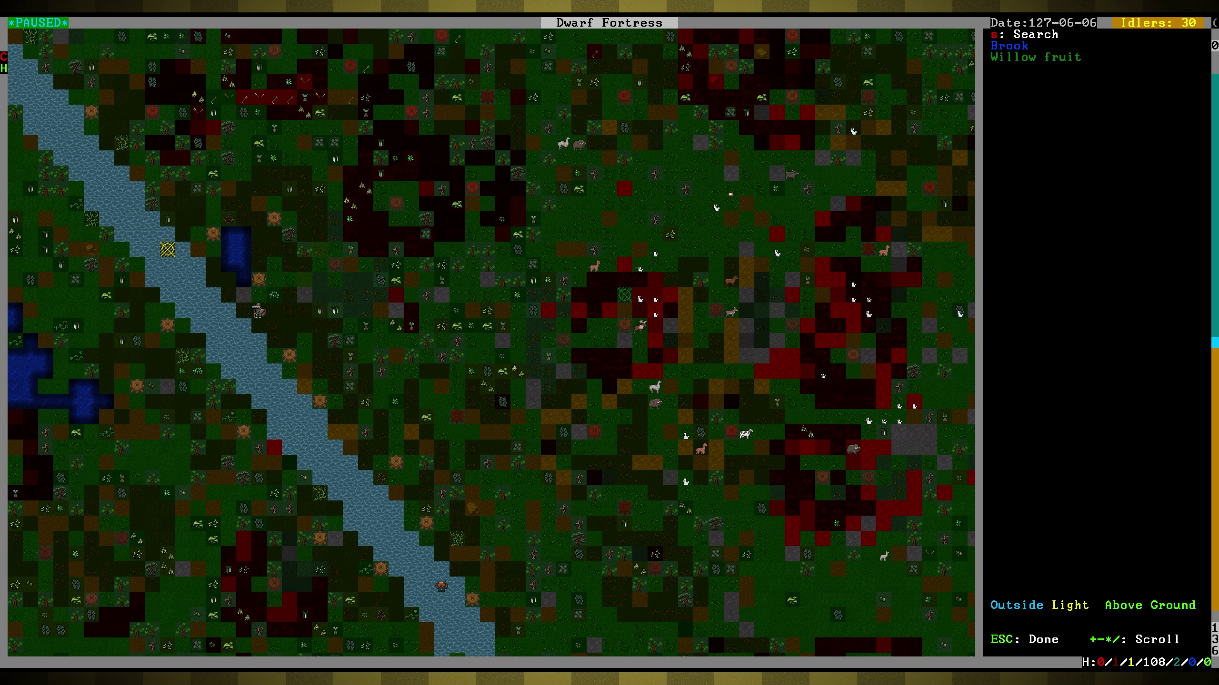
key("Down")
key("Down")
key("Down")
key("Right")
key("Right")
key("Right")
key("Right")
key("Down")
key("Right")
key("Right")
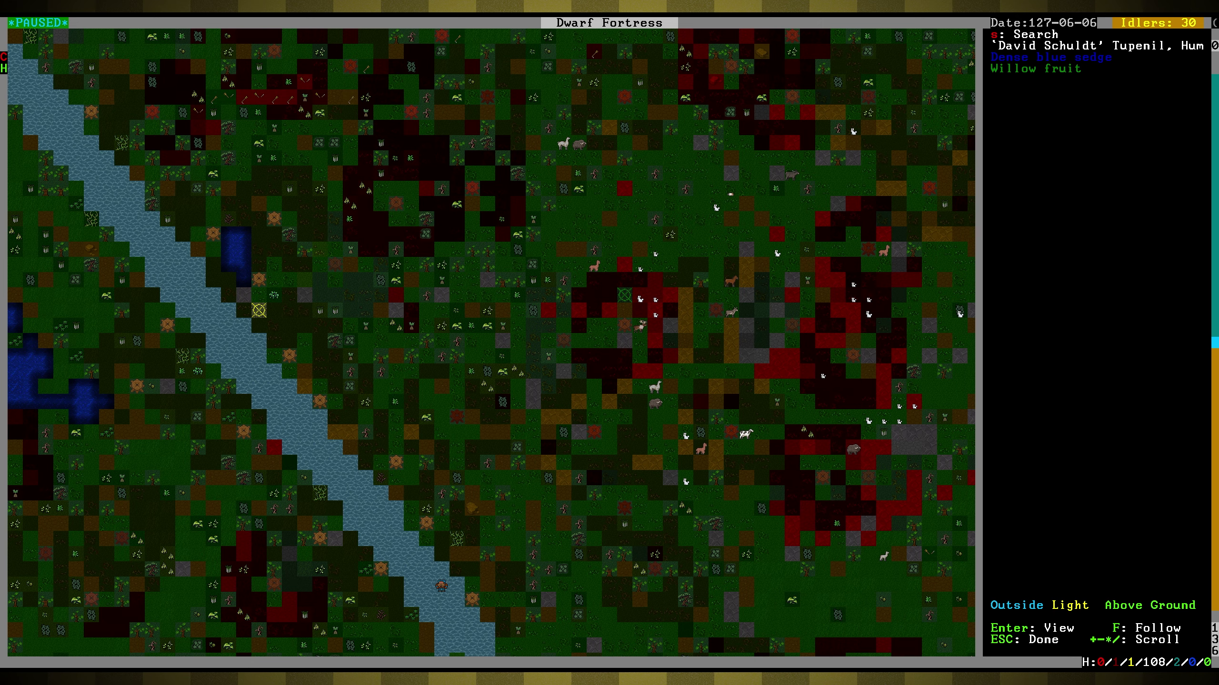
key("Left")
key("Left")
key("Right")
key("Right")
key("Left")
key("Left")
key("Left")
key("Left")
key("Left")
- Read the Herbalist announcement, pan to another stretch of brook, and show the Units list
key("Escape")
key("a")
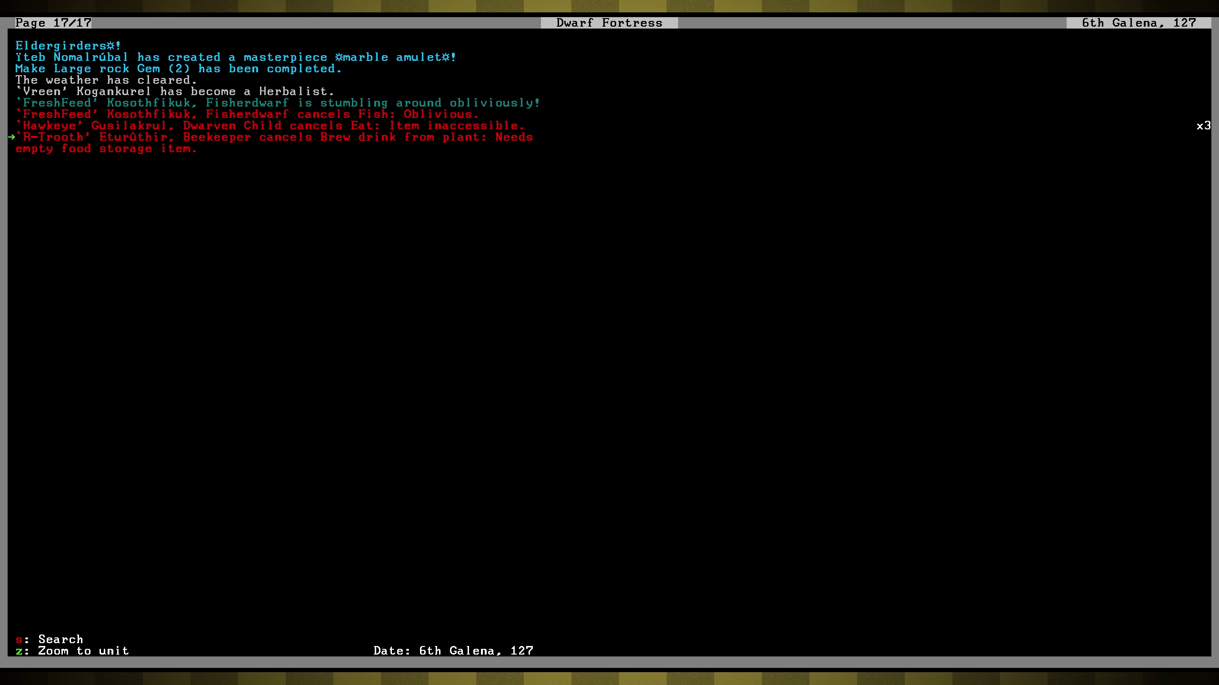
key("Up")
key("Up")
key("z")
key("shift+Left")
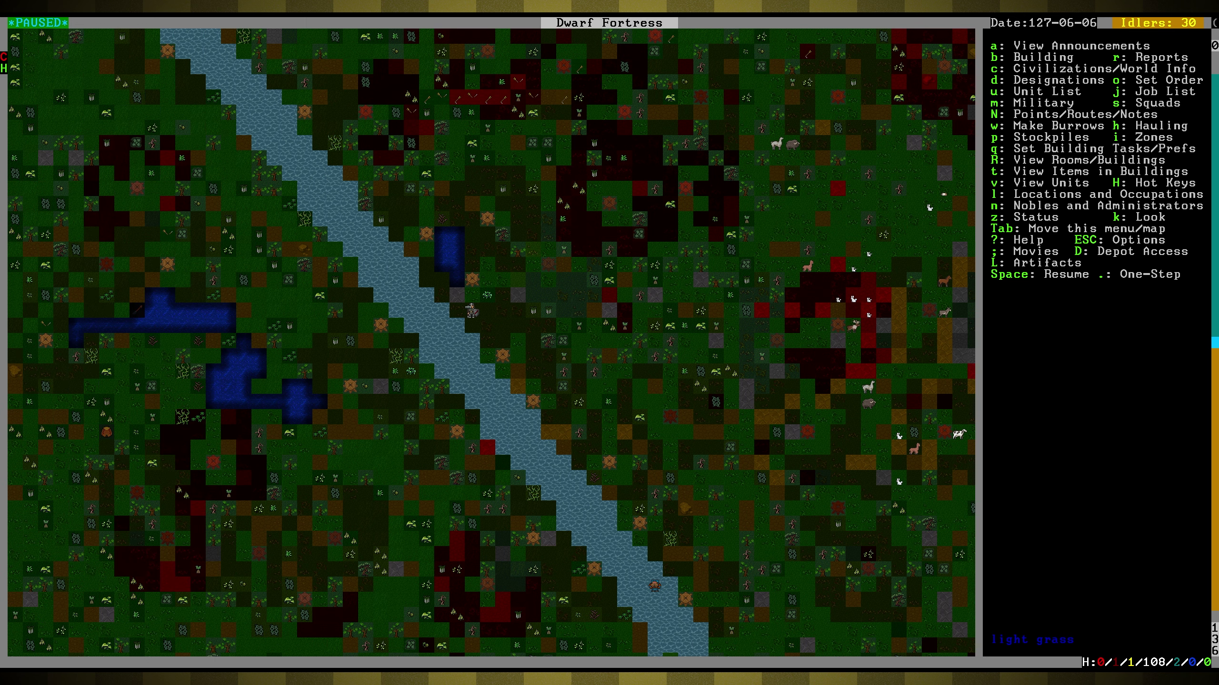
key("shift+Up")
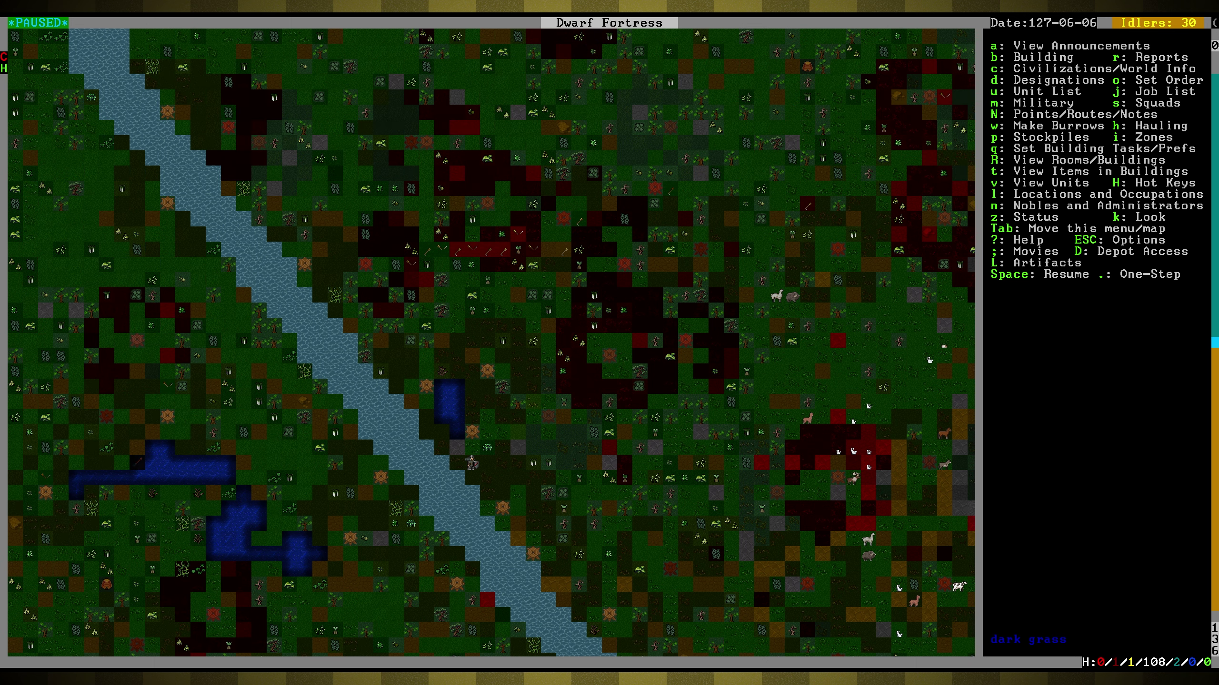
key("shift+Right")
key("shift+Up")
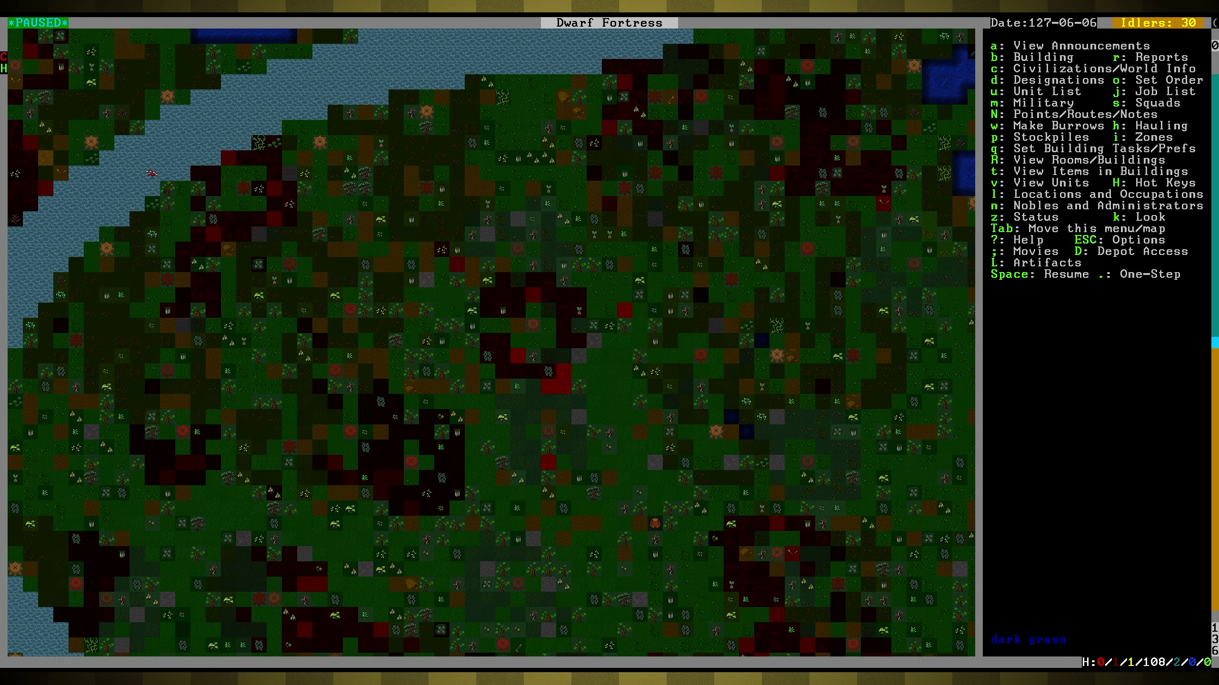
key("u")
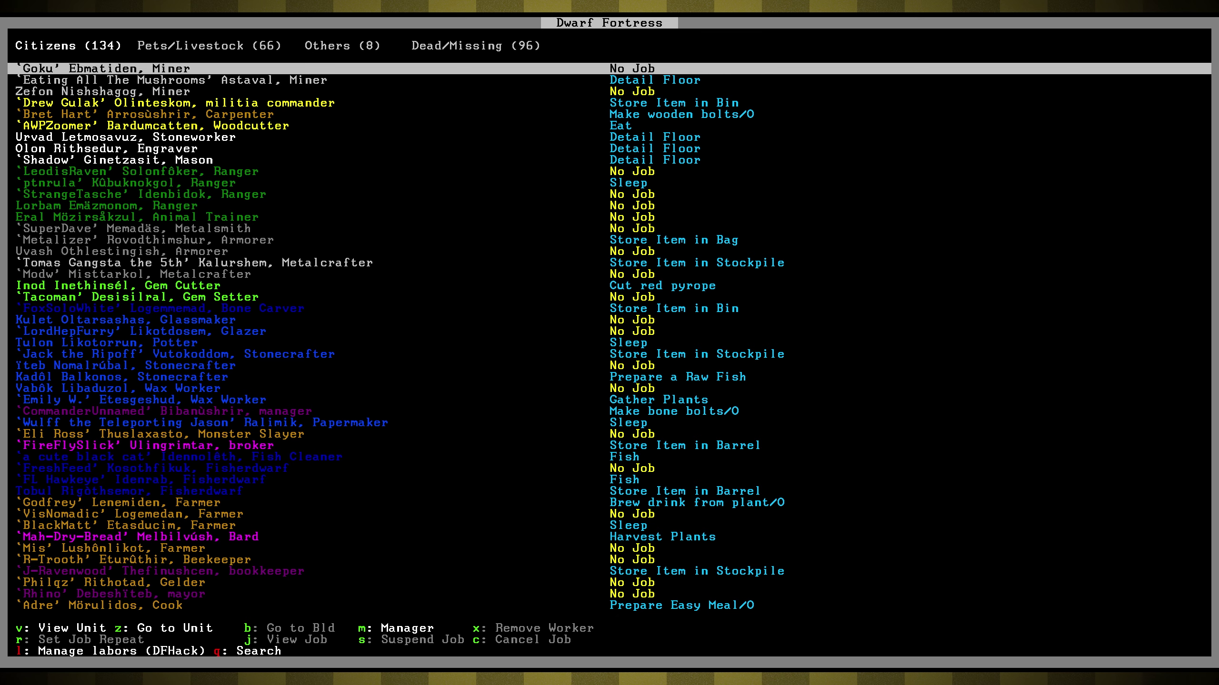
- Search the citizens for 'fres' and show fisherdwarf FreshFeed on the map
key("Down")
key("Down")
key("Down")
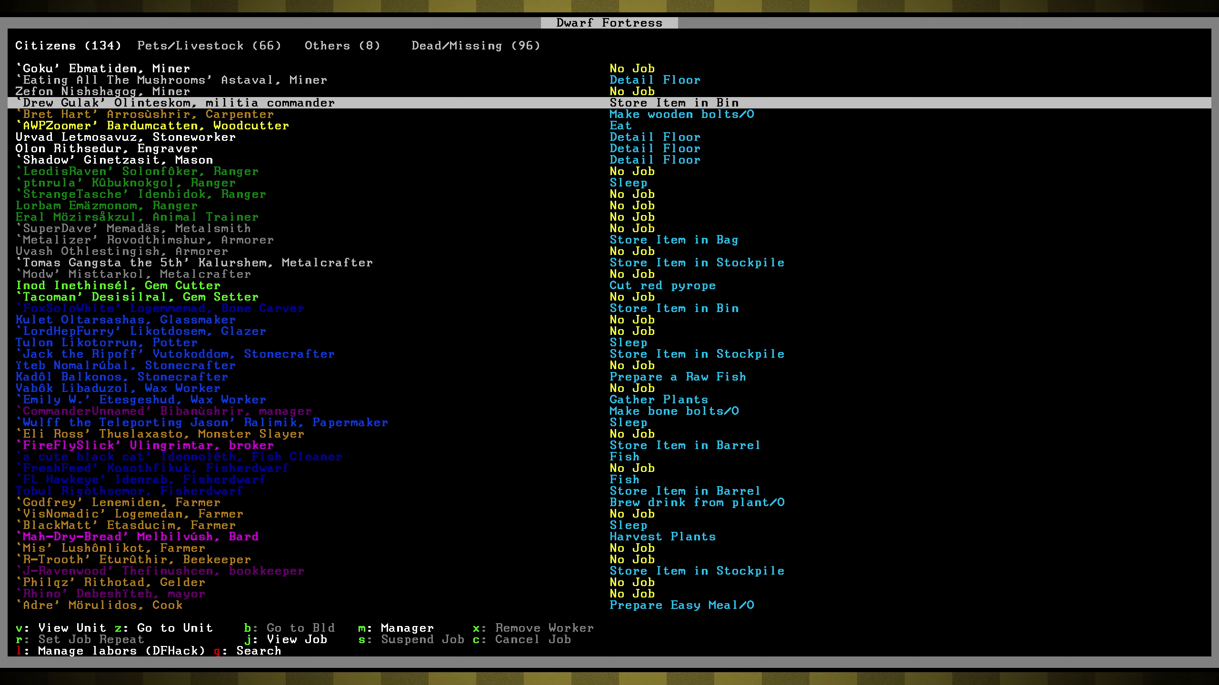
type("qfresh")
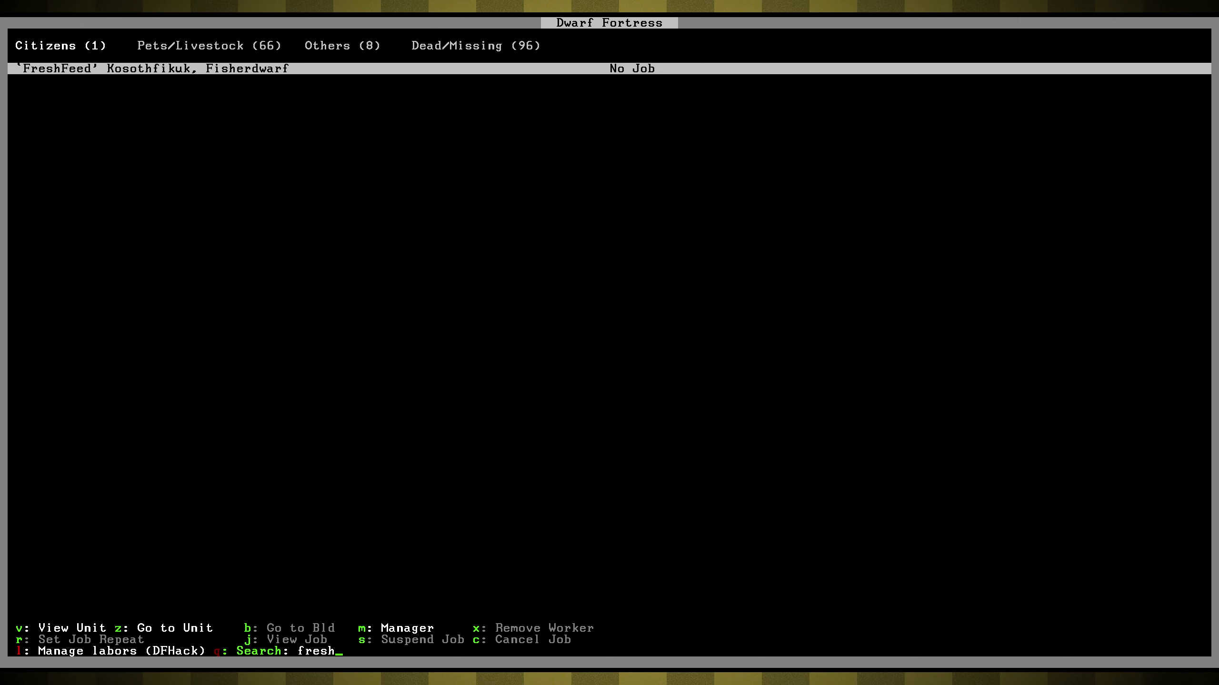
key("Return")
key("v")
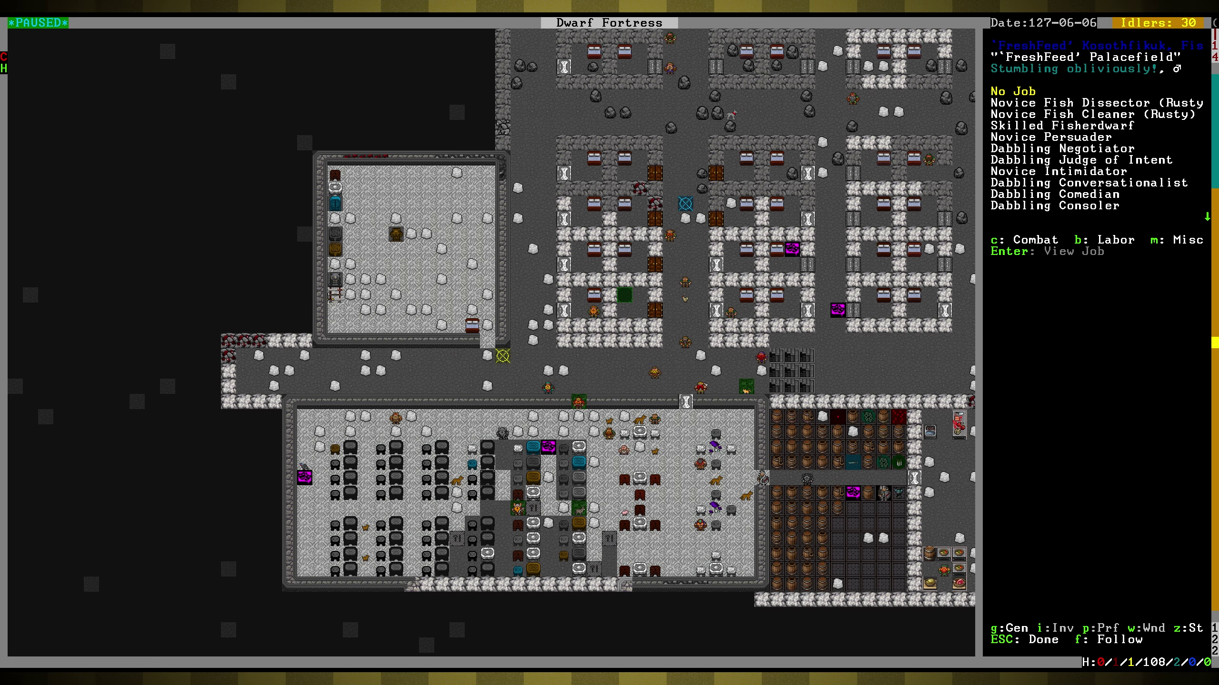
- Close FreshFeed's details and briefly glance at the announcements
key("Escape")
key("v")
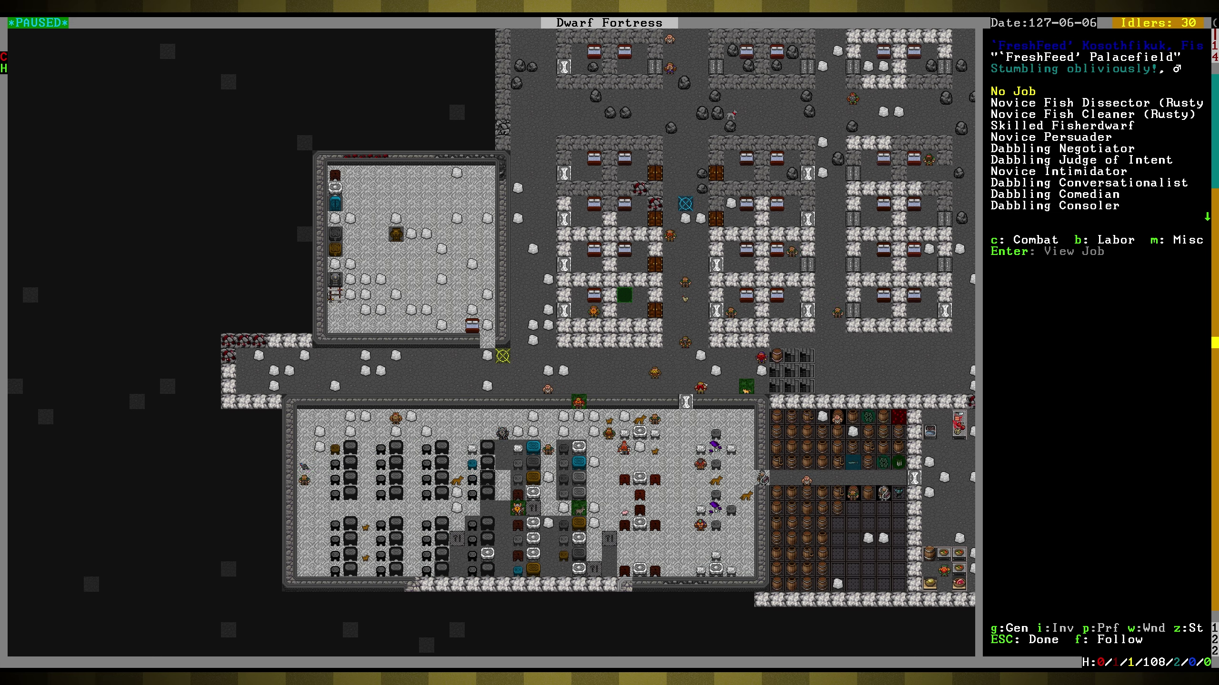
key("Escape")
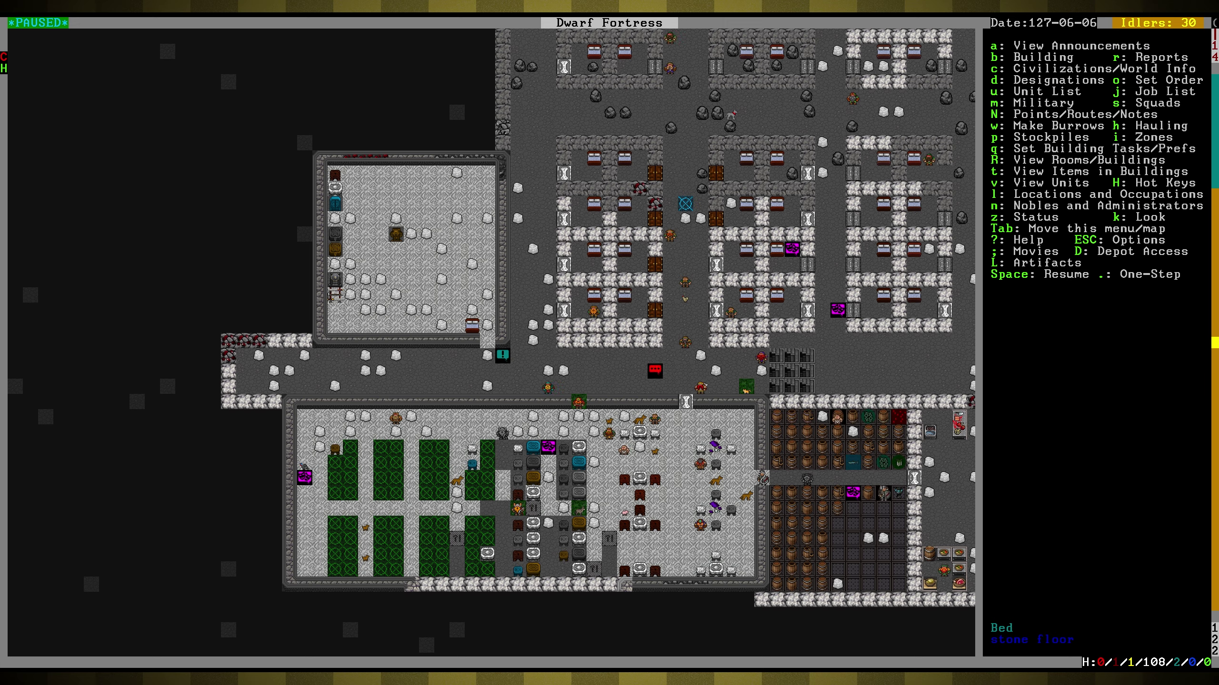
key("a")
key("Escape")
- Inspect the nearby microcline door, redisplay FreshFeed's details, then look at his tile
key("q")
key("v")
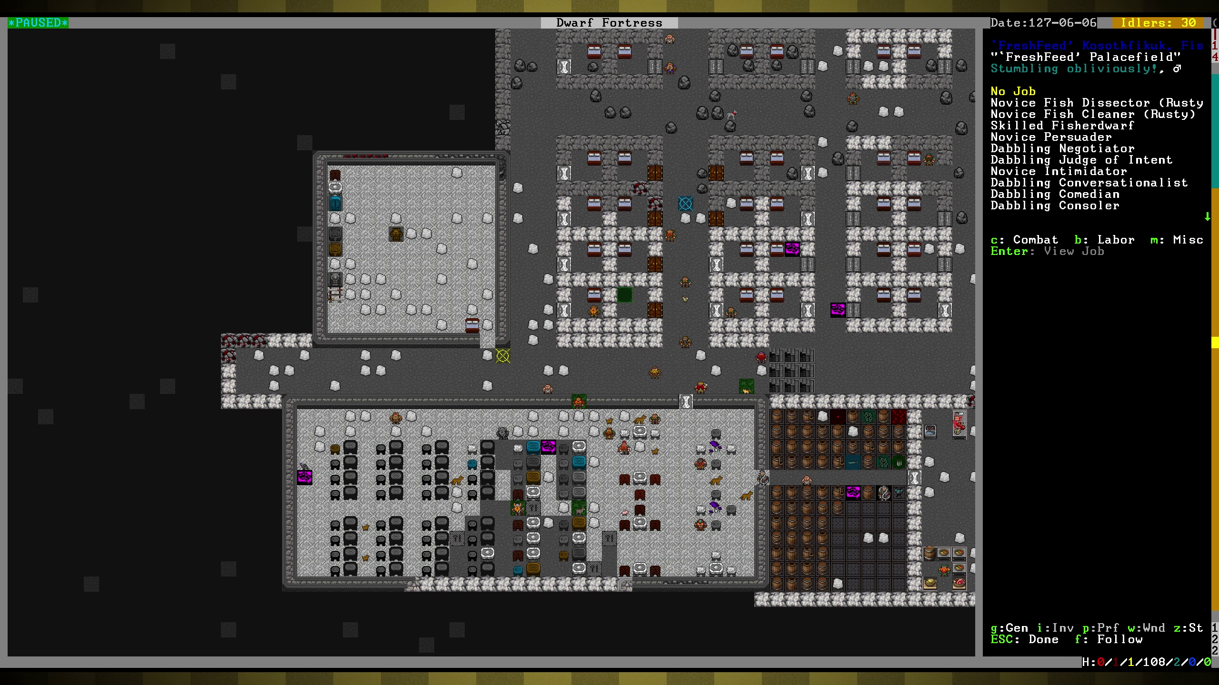
key("Escape")
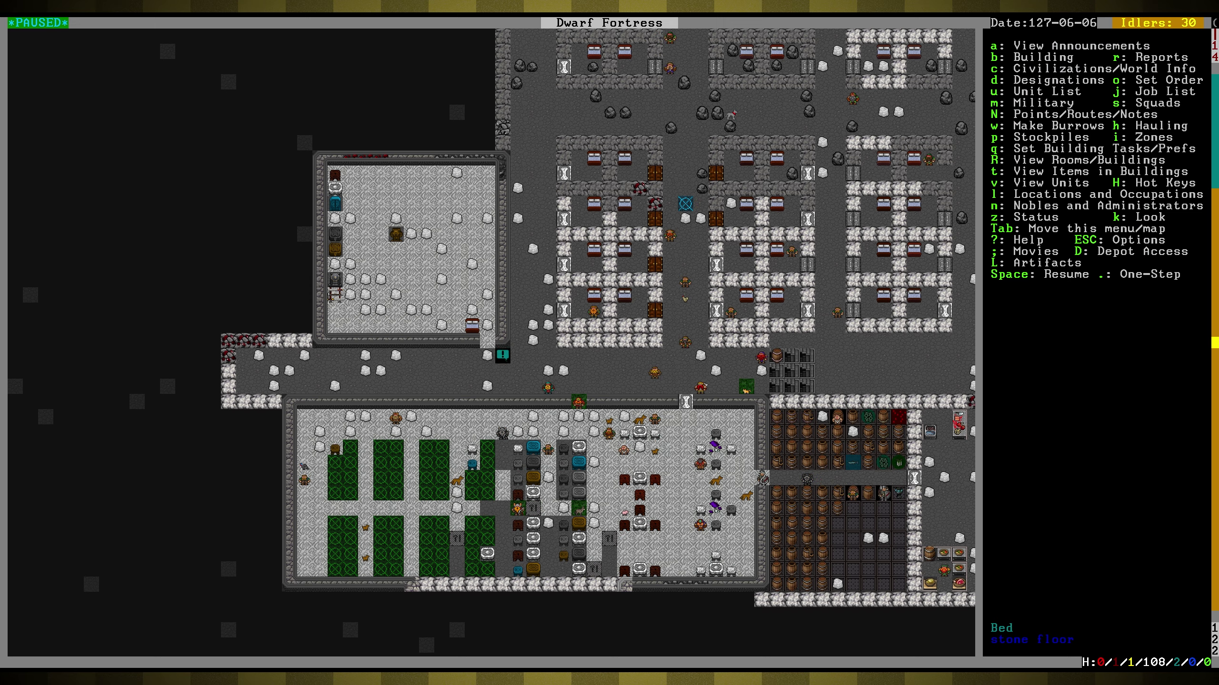
key("k")
- Read FreshFeed's thoughts and preferences, then check his health report
key("Return")
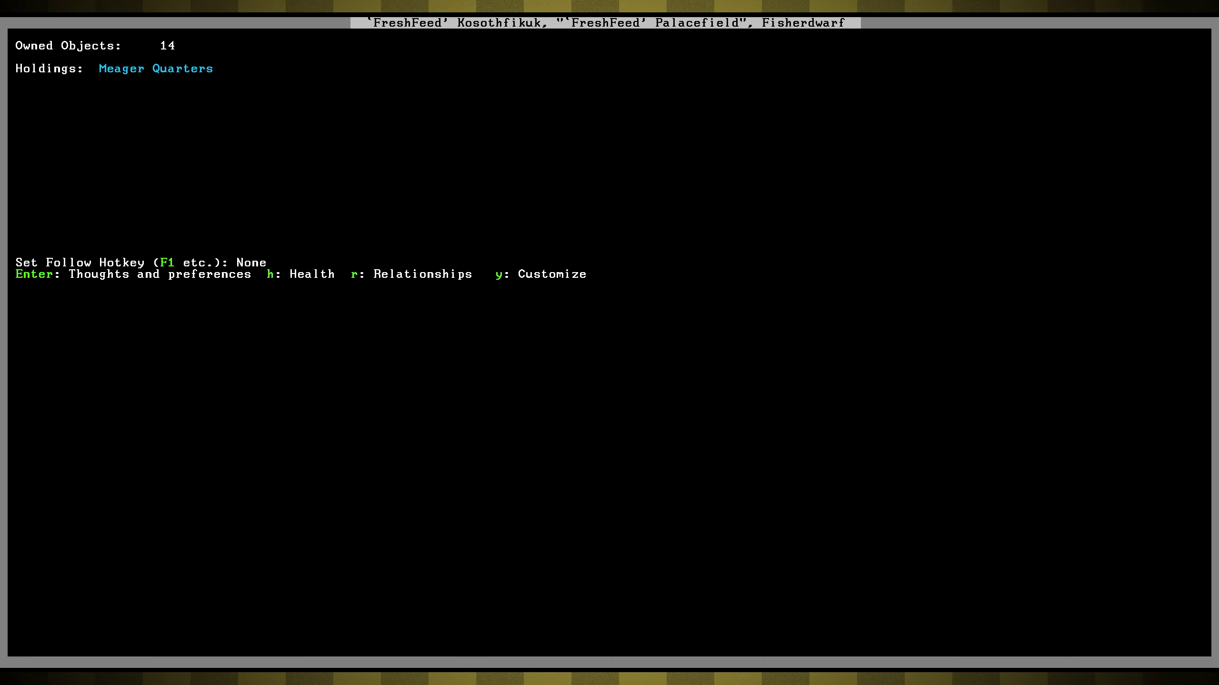
key("Return")
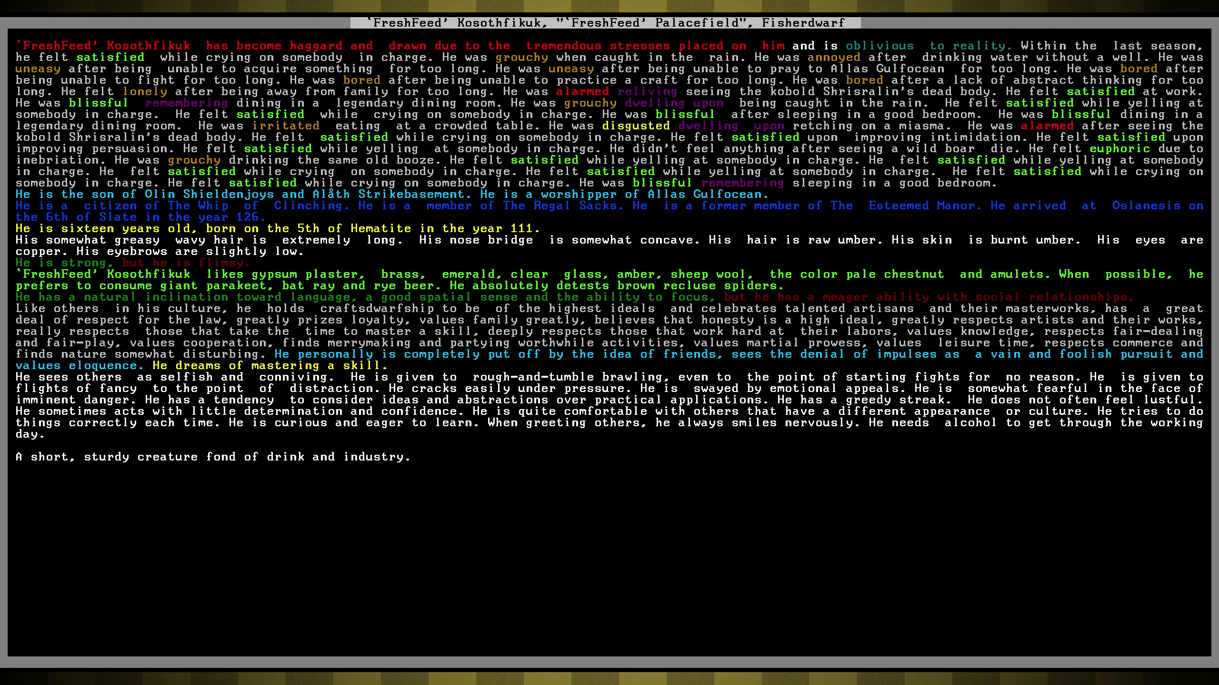
key("Escape")
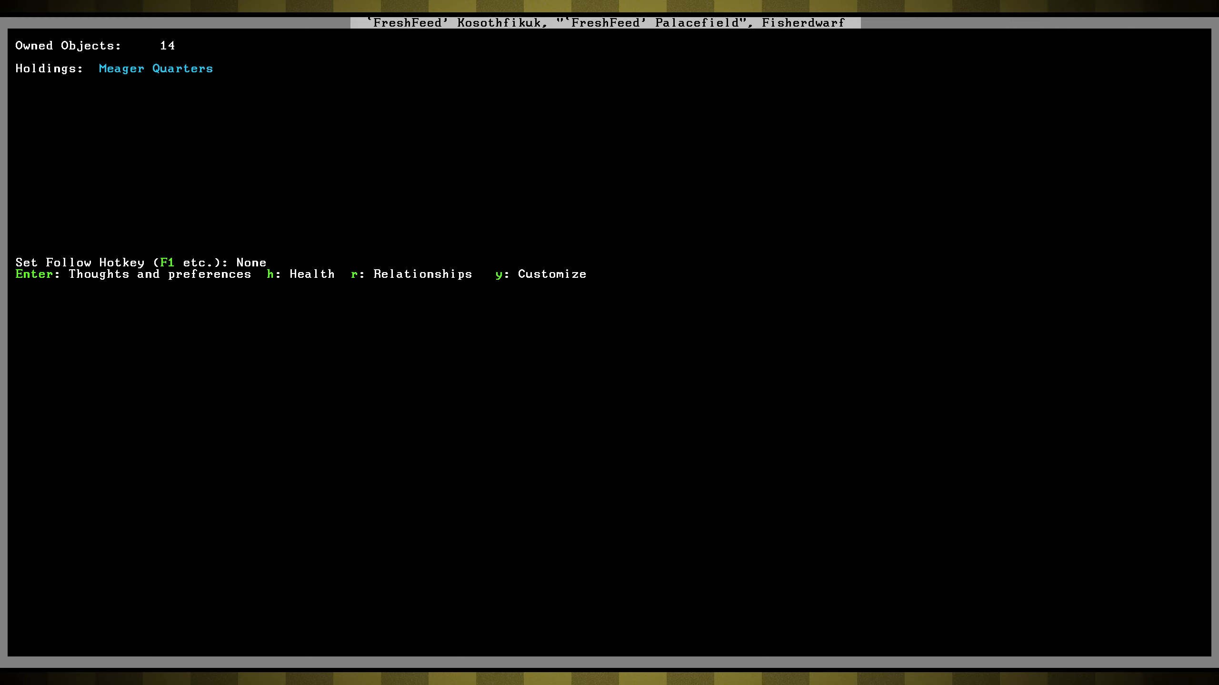
key("h")
key("Escape")
- Browse FreshFeed's list of relatives, then close the screens back to the map
key("r")
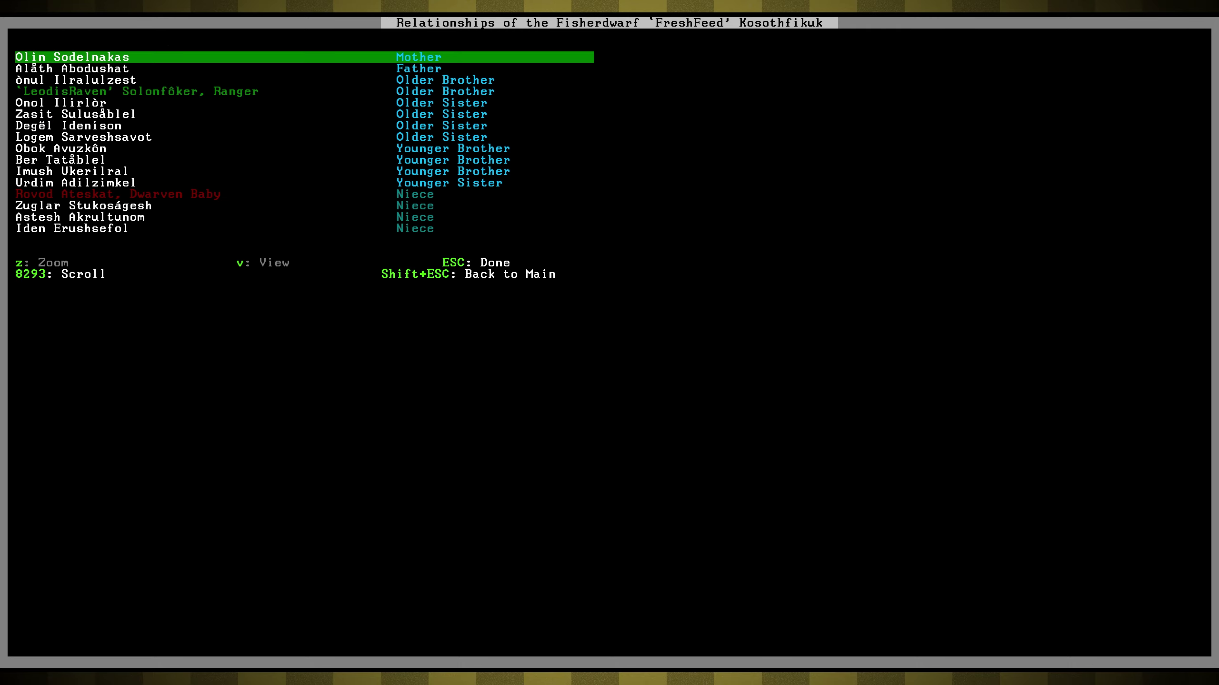
key("Down")
key("Down")
key("Down")
key("Down")
key("Down")
key("Down")
key("Down")
key("Down")
key("Down")
key("Down")
key("Down")
key("Down")
key("Down")
key("Down")
key("Down")
key("Up")
key("Up")
key("Up")
key("Up")
key("Down")
key("Up")
key("Escape")
key("Escape")
key("Escape")
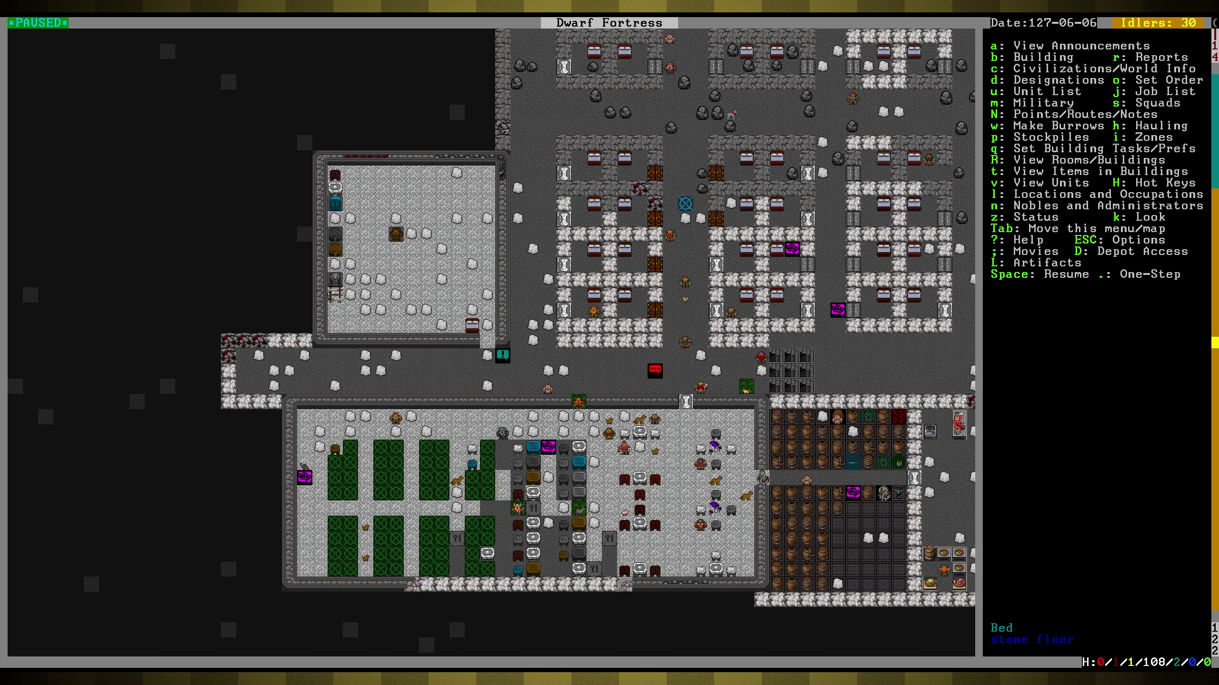
- Check the fortress wealth status, then follow FreshFeed with the game unpaused
key("Left")
key("Right")
key("z")
key("Escape")
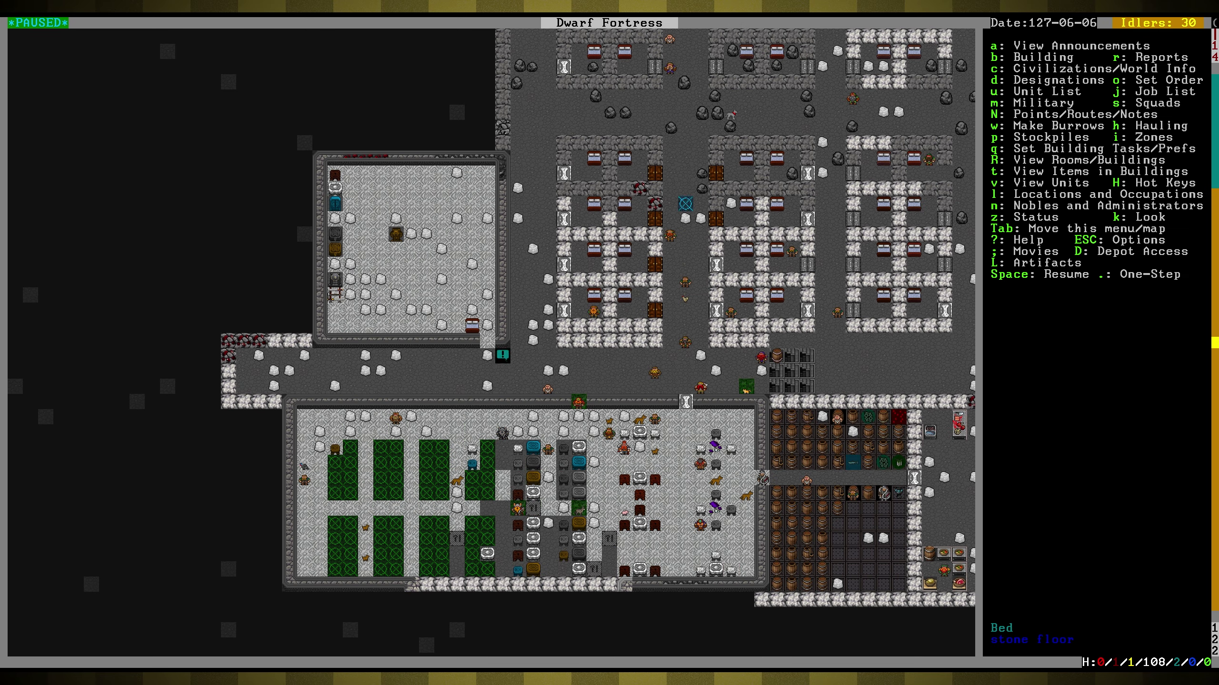
key("k")
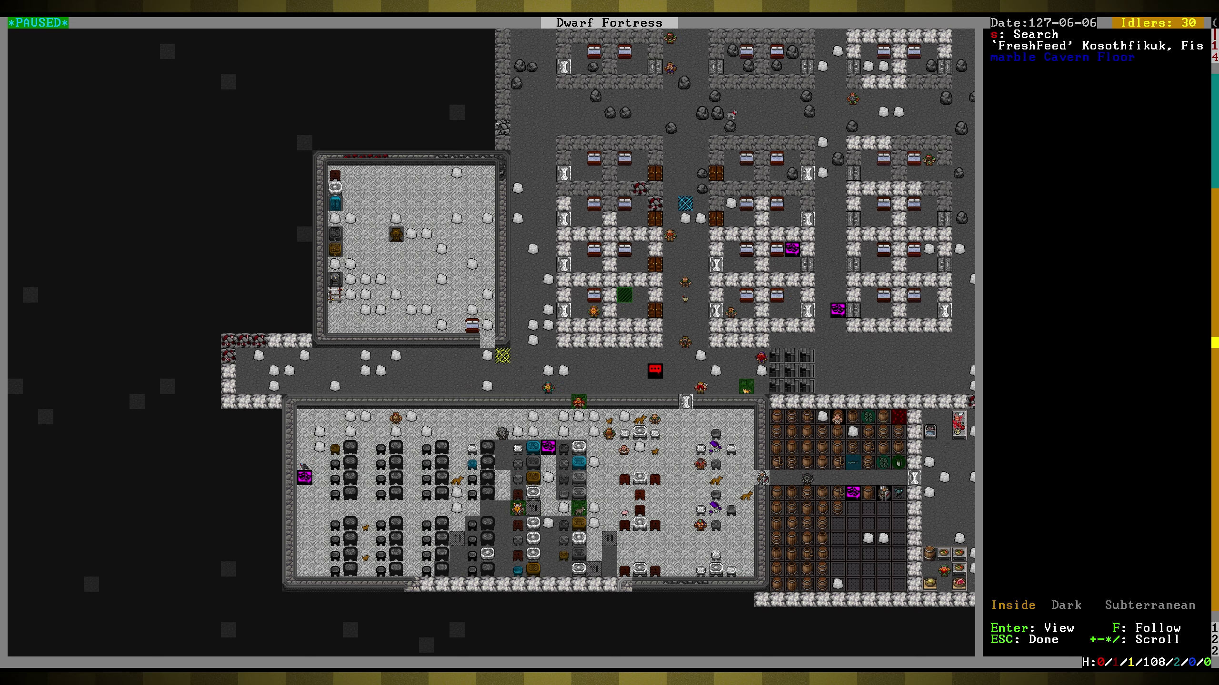
key("shift+f")
key("space")
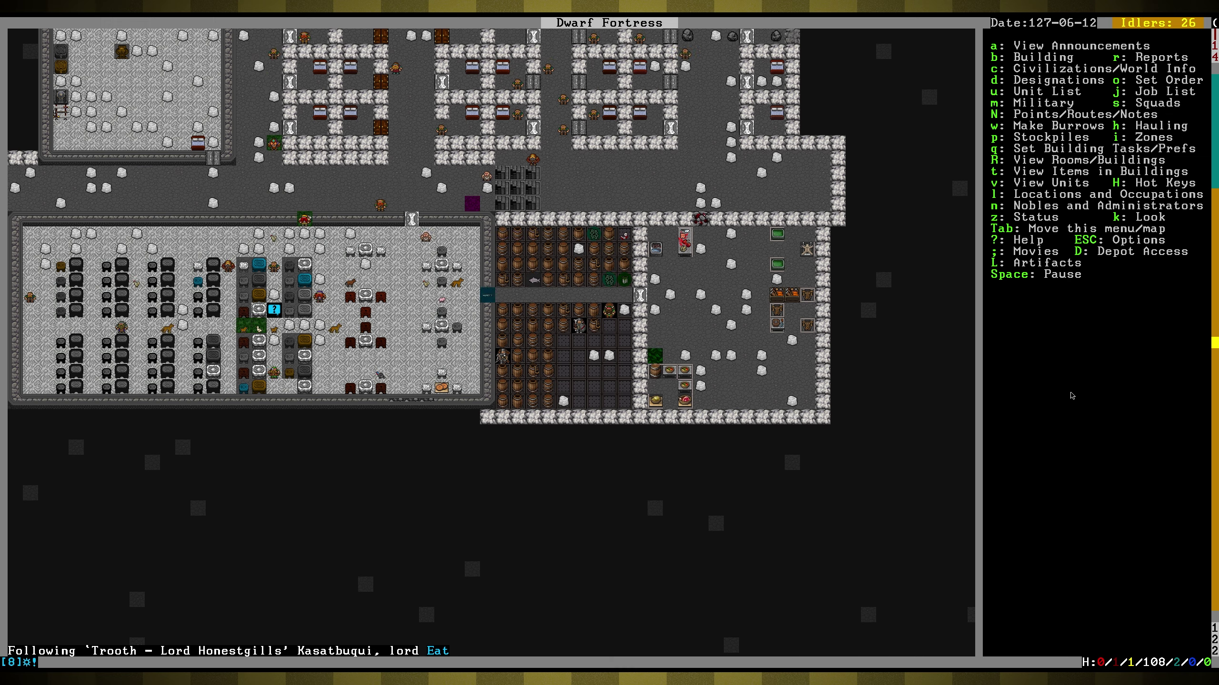
- Glance at the announcements, pan the view up, and descend to the cavern farm level
key("a")
key("Escape")
key("shift+Up")
key("shift+Left")
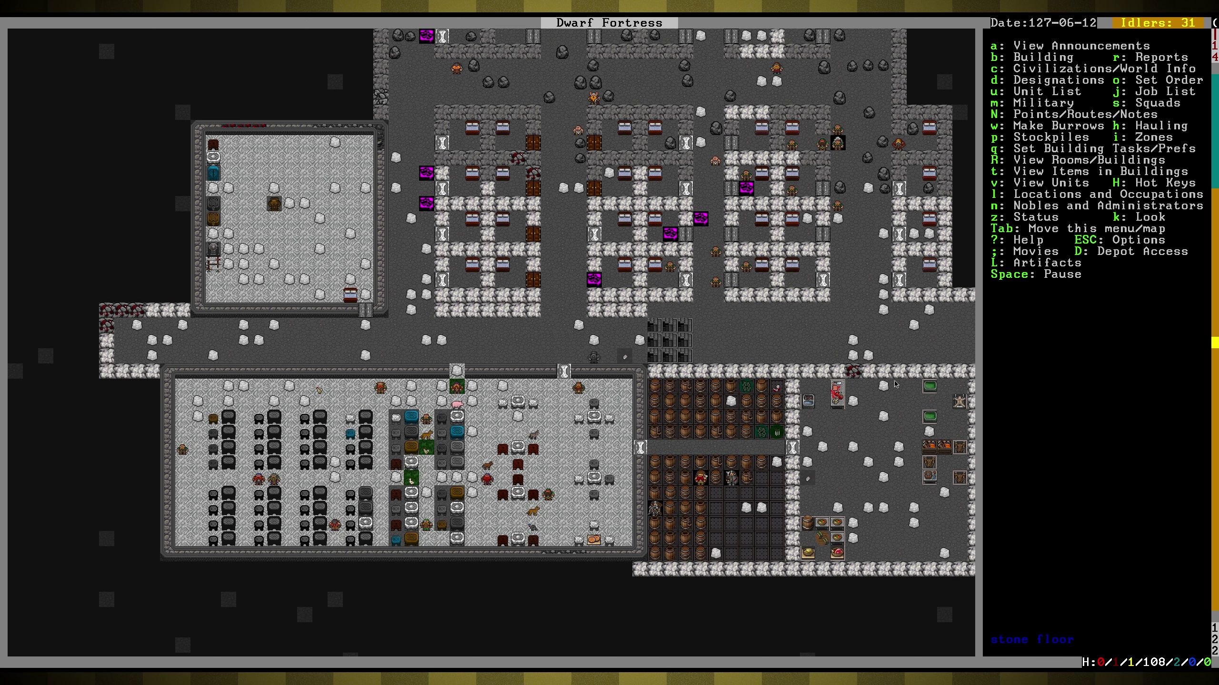
key("shift+Up")
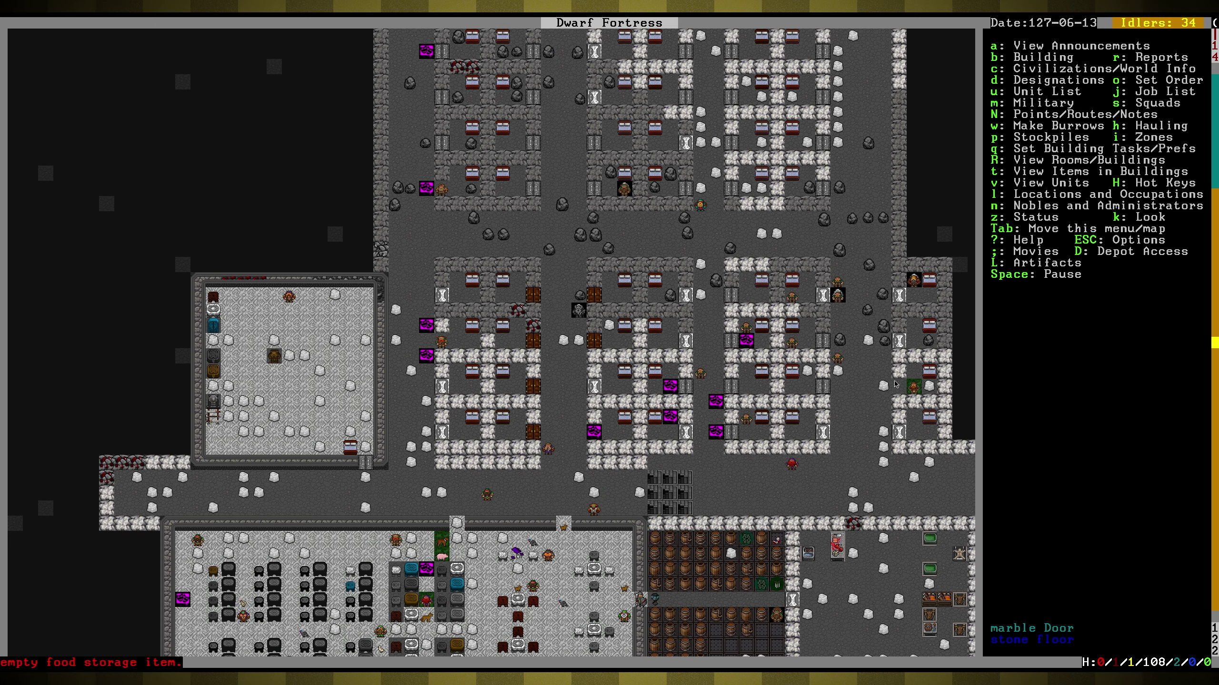
key("shift+period")
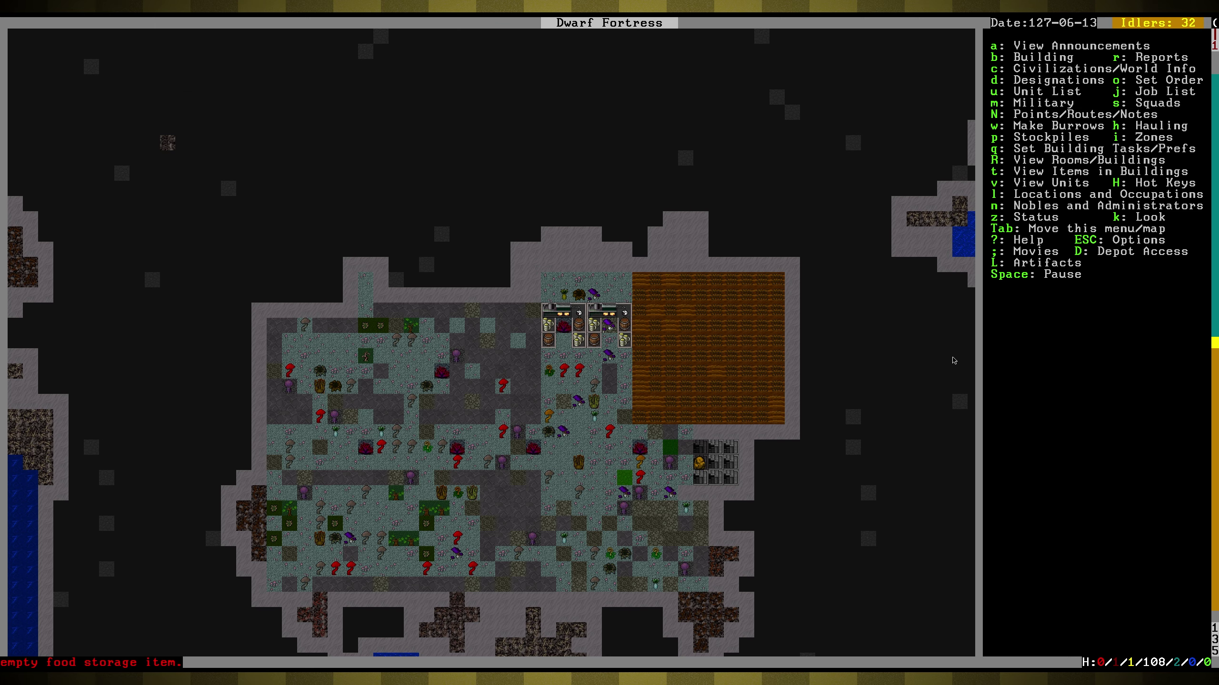
key("shift+period")
key("shift+comma")
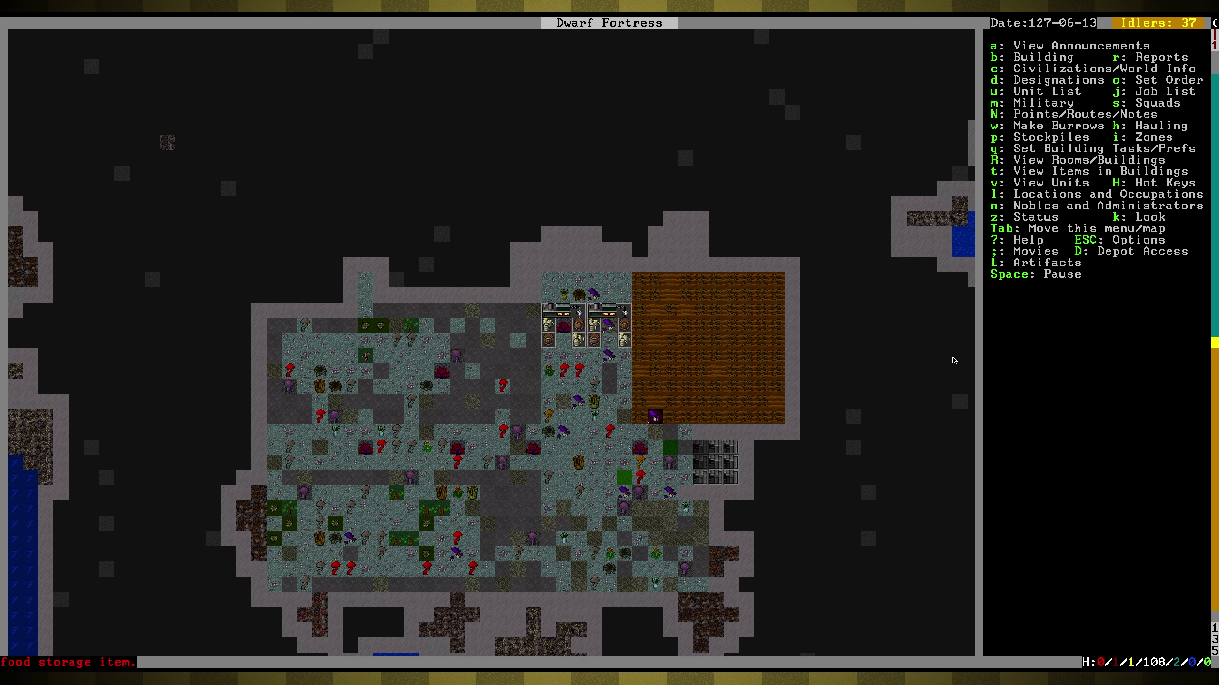
- Place a one-tile farm plot just left of the workshops
key("b")
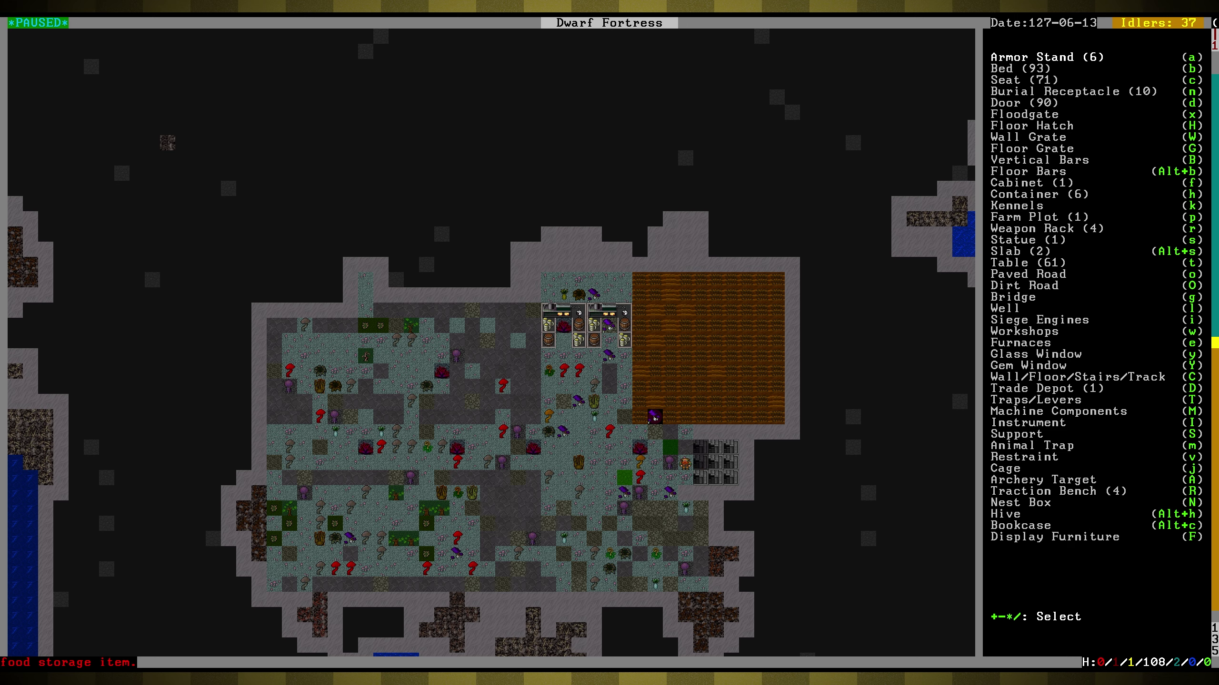
key("p")
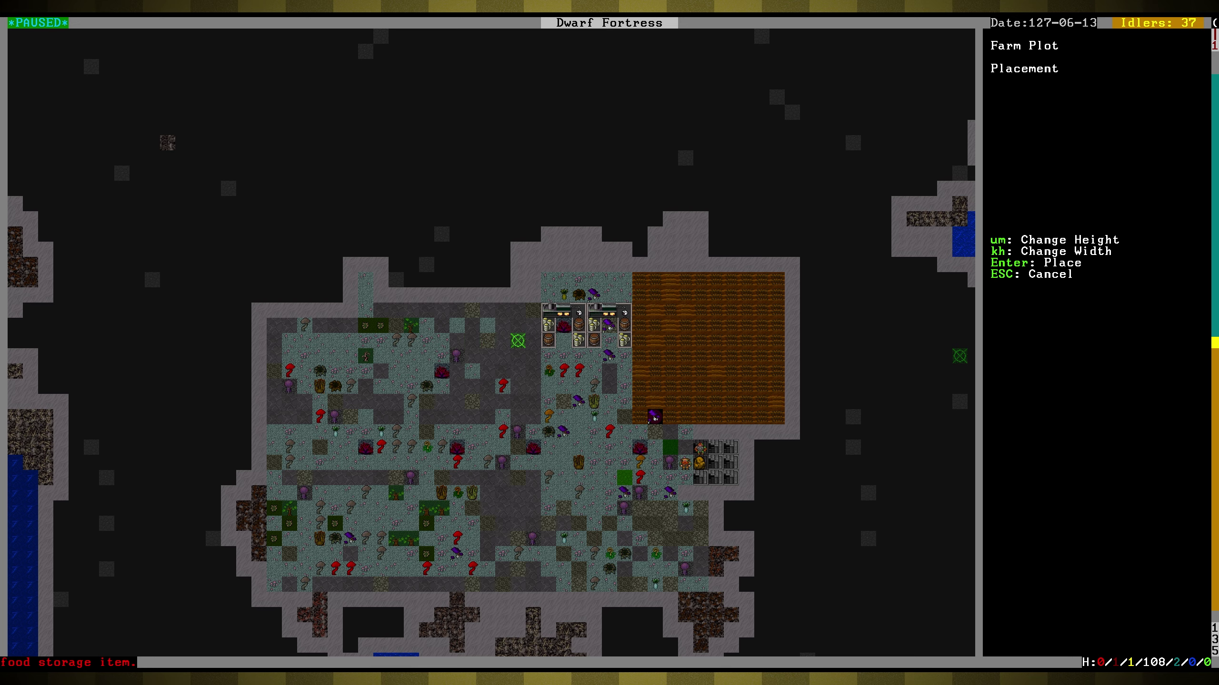
key("Right")
key("Return")
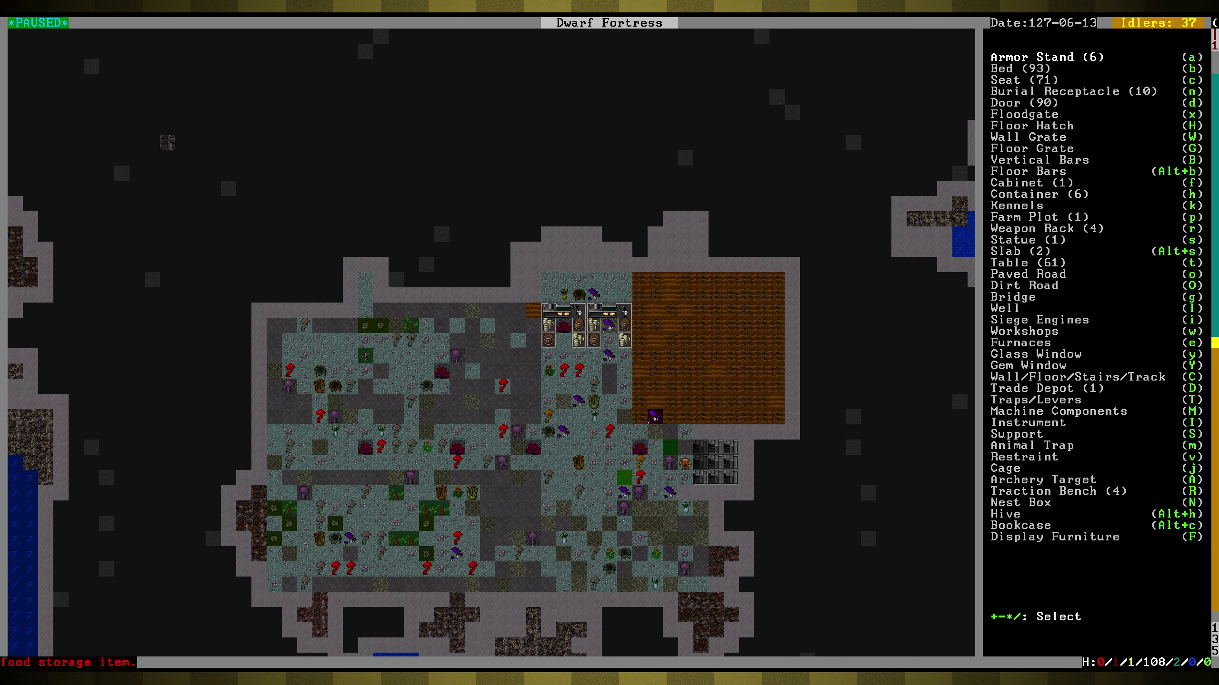
- Let the game run briefly, pause, and peek at a neighbouring depth level
key("Escape")
key("space")
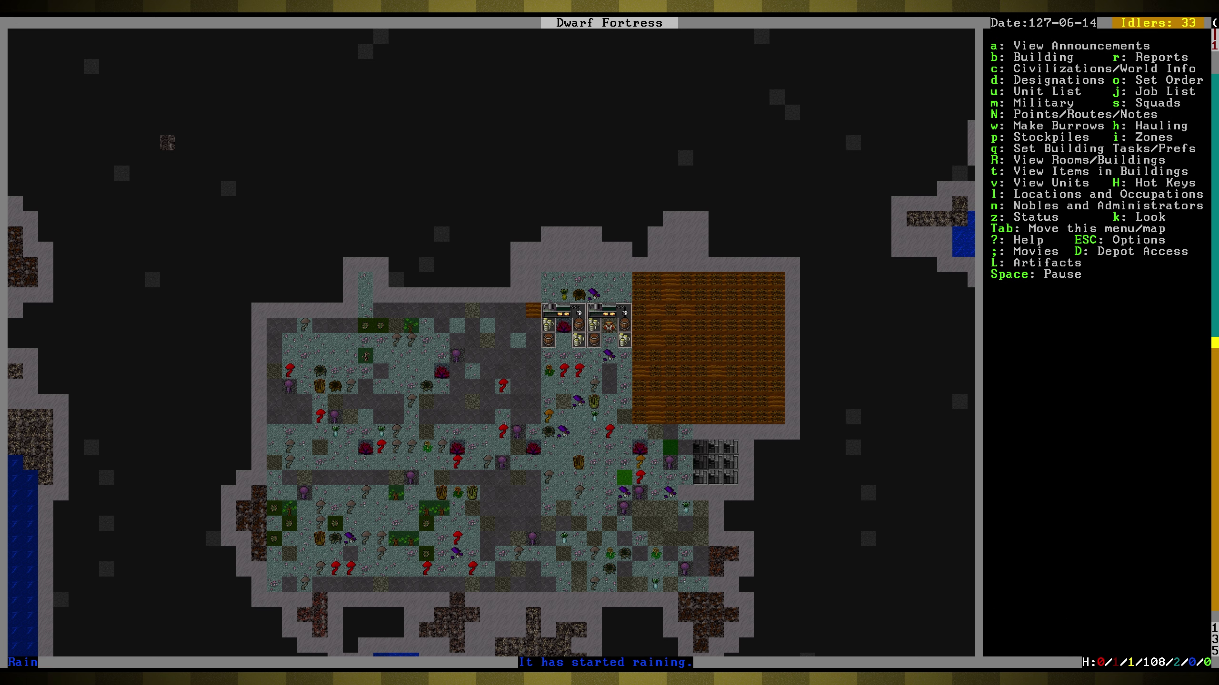
key("space")
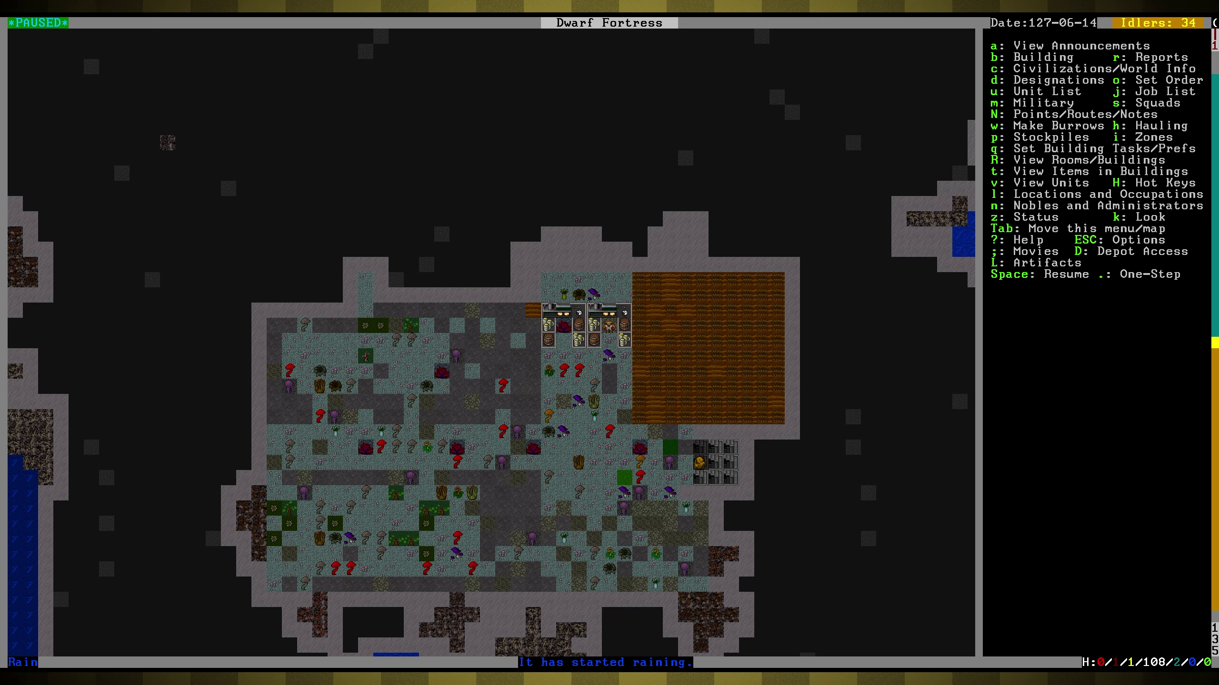
key(">")
key("<")
- Inspect the plot's tile, remove the one-tile farm plot, and unpause the game
key("k")
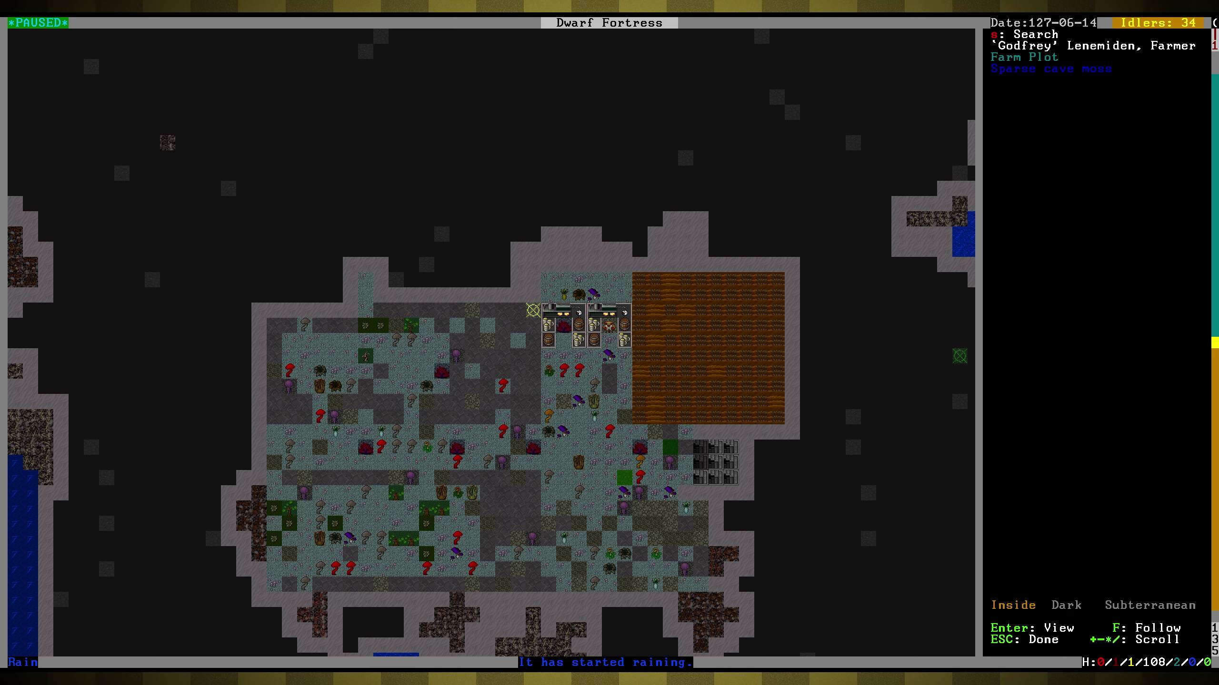
key("Escape")
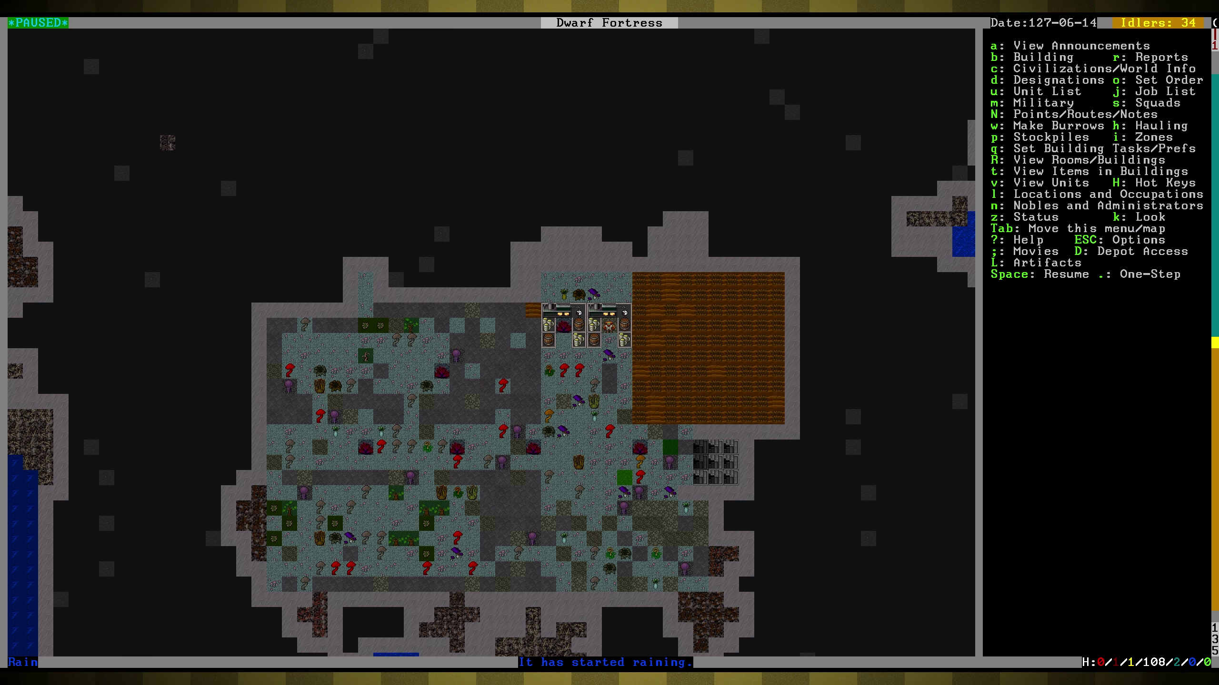
key("q")
key("x")
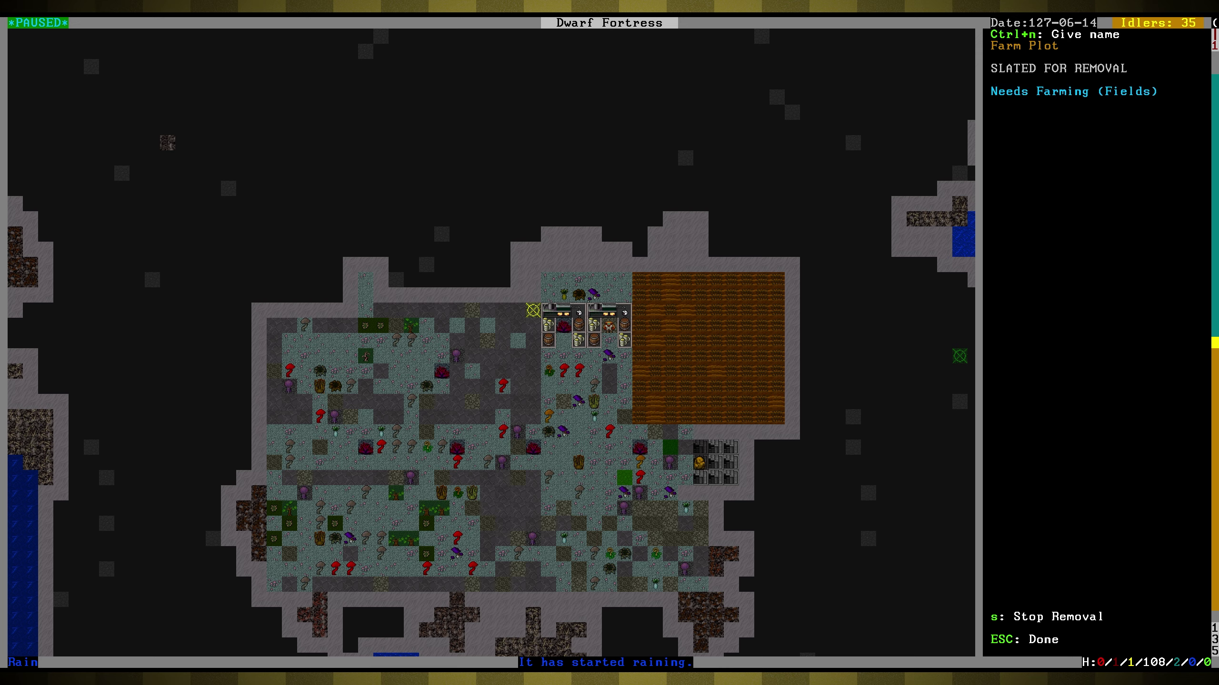
key("Escape")
key("space")
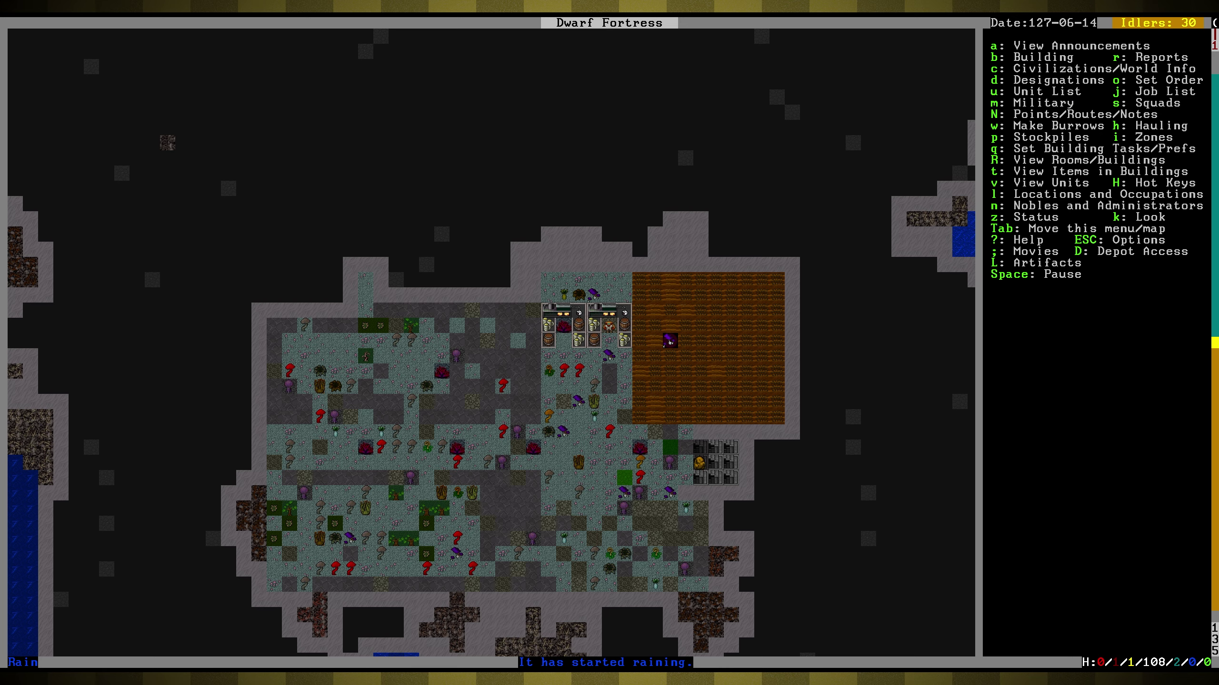
- Start a farm plot on the open cave floor and begin enlarging its footprint
key("b")
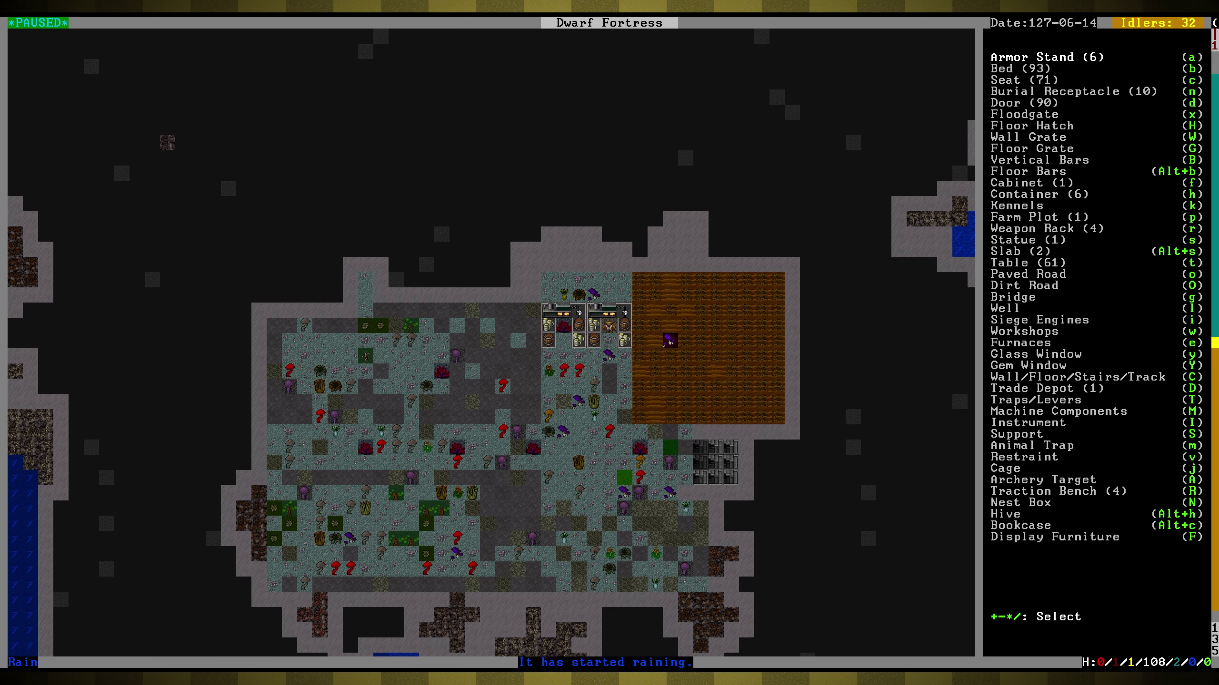
key("p")
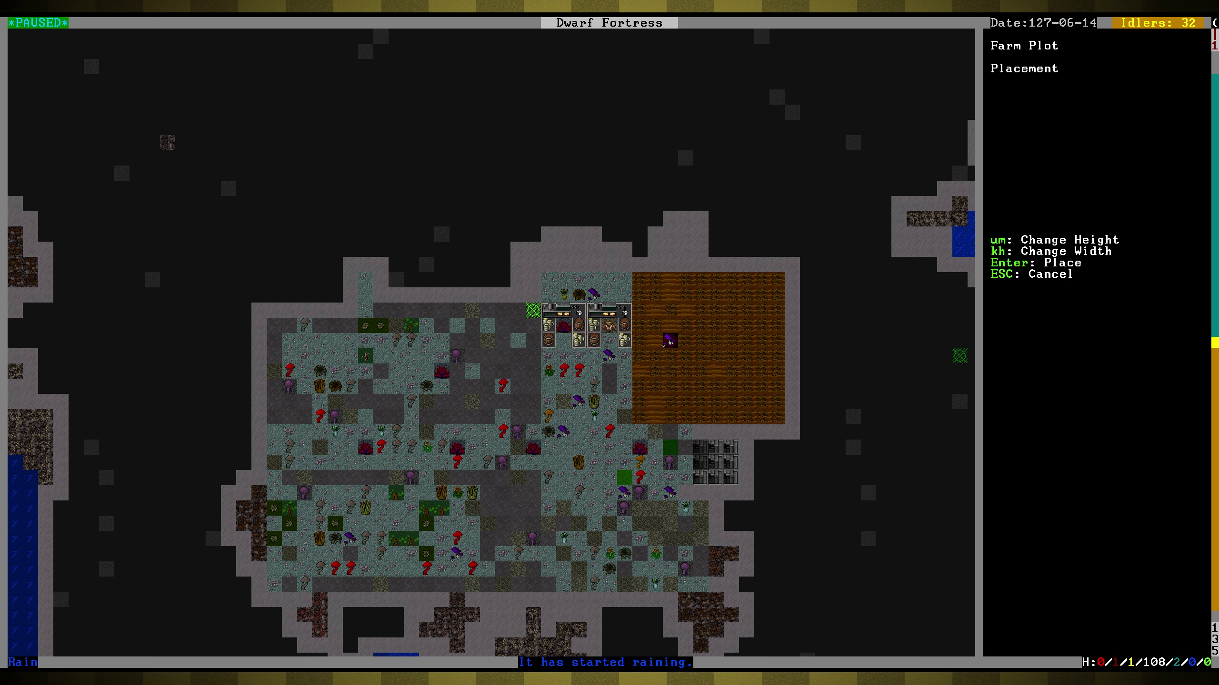
key("Left")
key("Left")
key("Down")
key("m")
key("m")
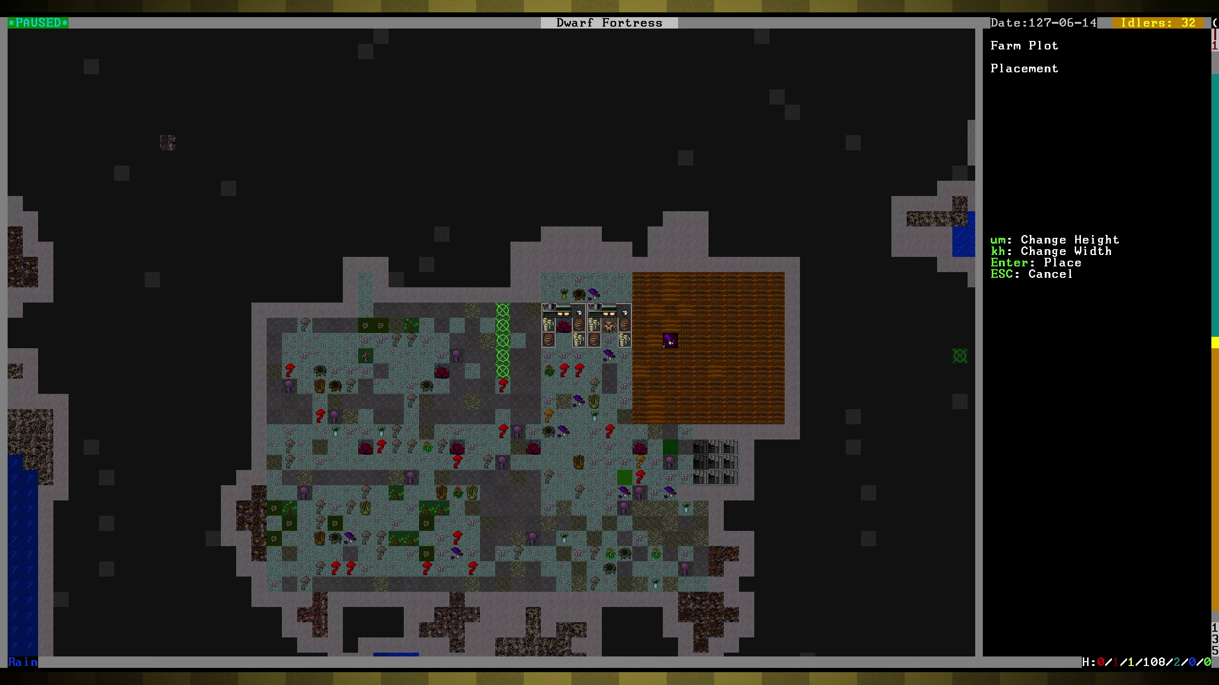
key("k")
key("k")
key("k")
key("k")
key("k")
key("k")
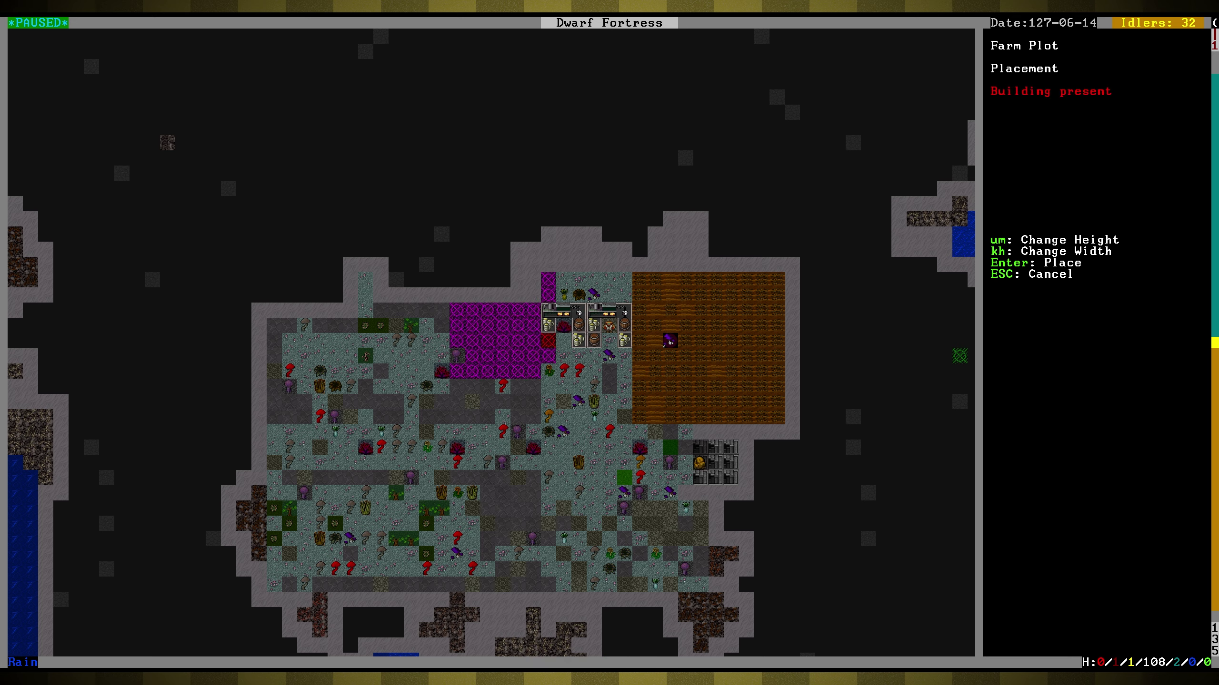
- Shift the footprint clear of the buildings, size it to about ten tiles, and place it
key("Left")
key("m")
key("m")
key("m")
key("m")
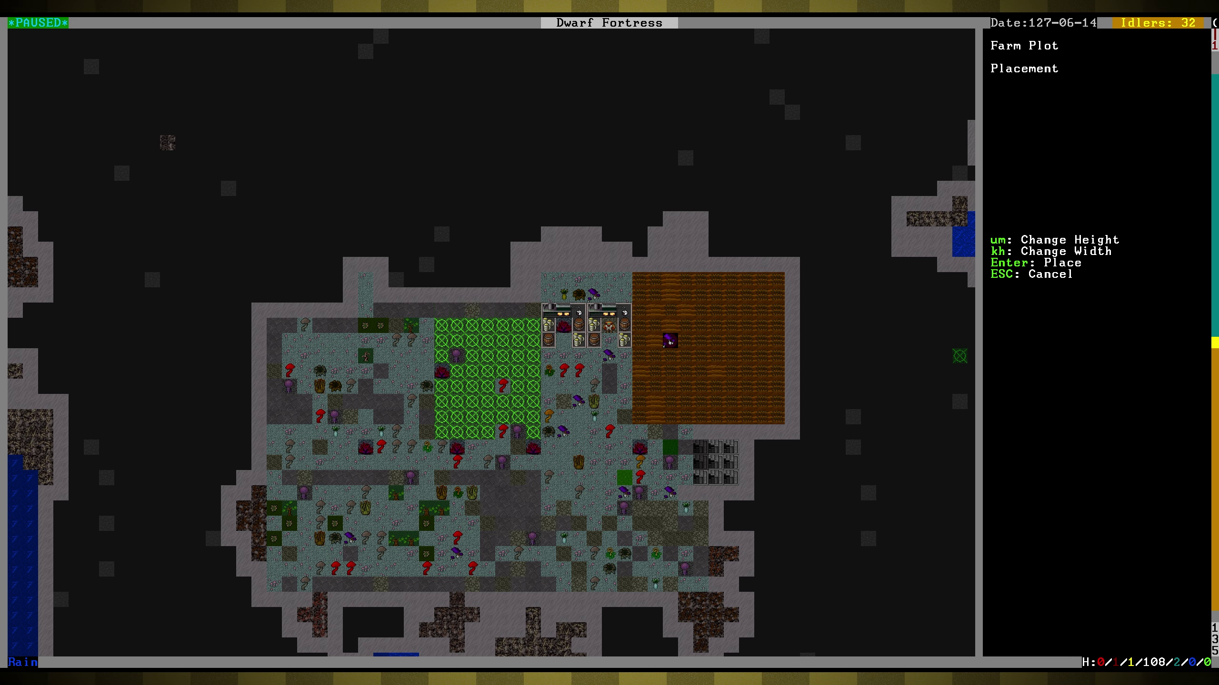
key("Up")
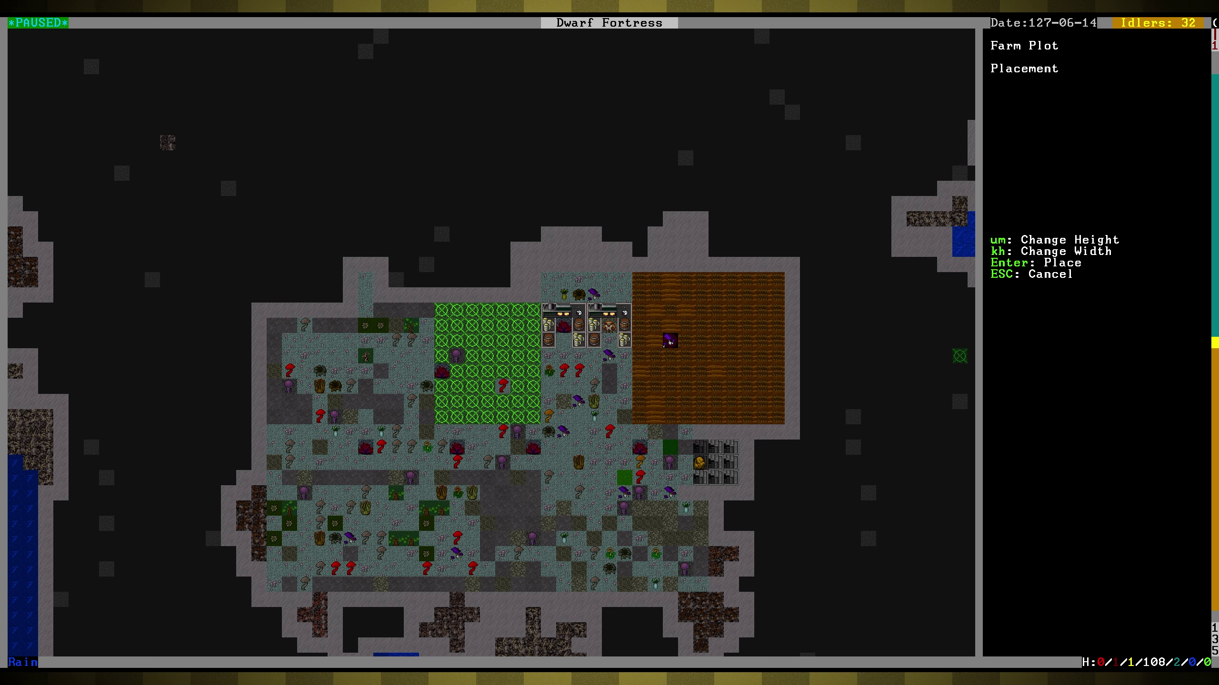
key("Left")
key("Down")
key("k")
key("k")
key("k")
key("Down")
key("m")
key("m")
key("Up")
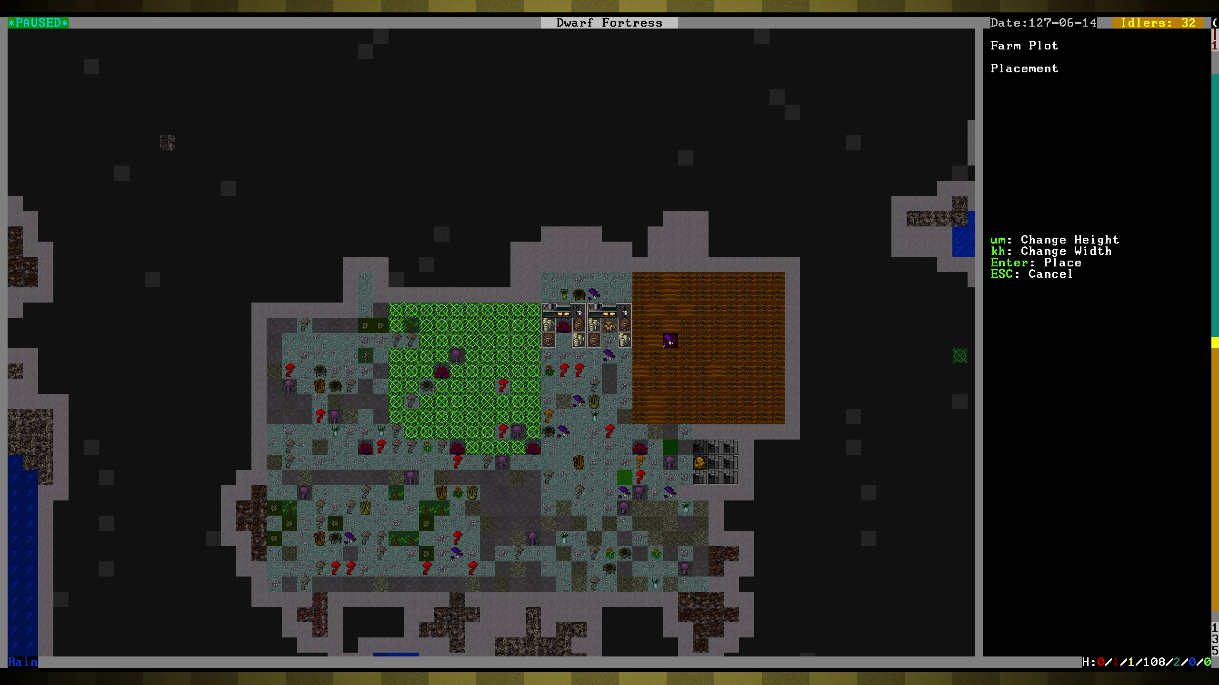
key("Return")
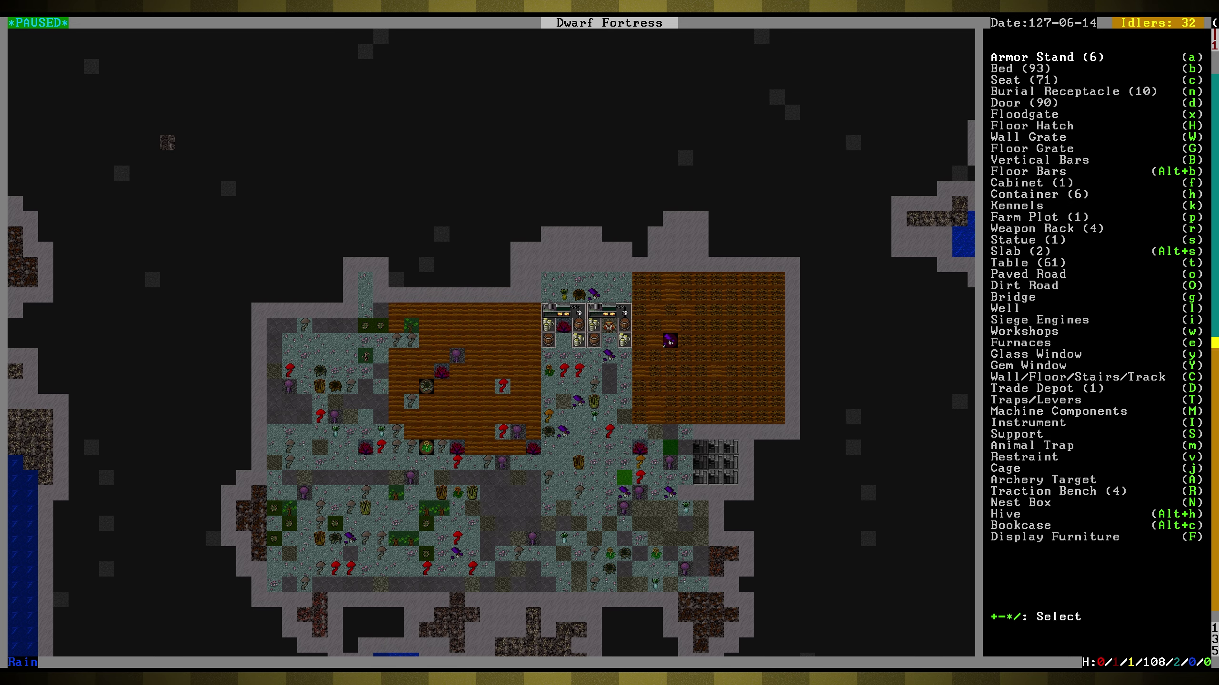
- Pan to the new western farm plot and confirm its construction has been initiated
key("Escape")
key("Escape")
key("Escape")
key("shift+Left")
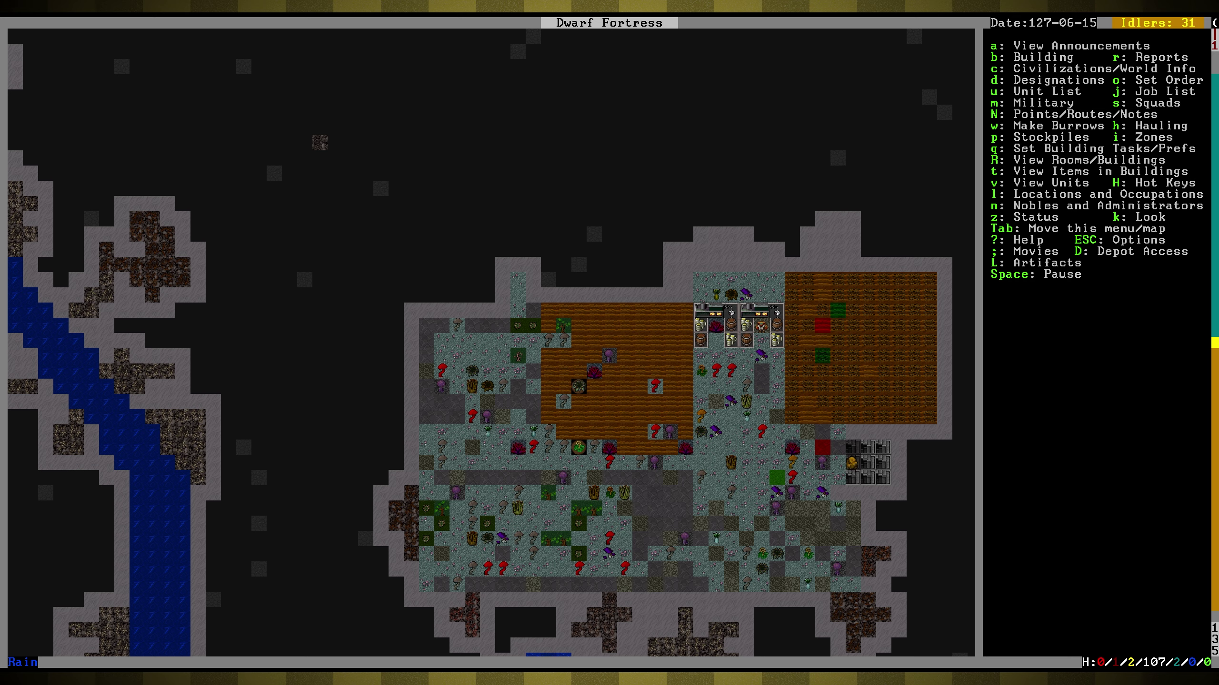
key("shift+Right")
key("shift+Left")
key("shift+Right")
key("q")
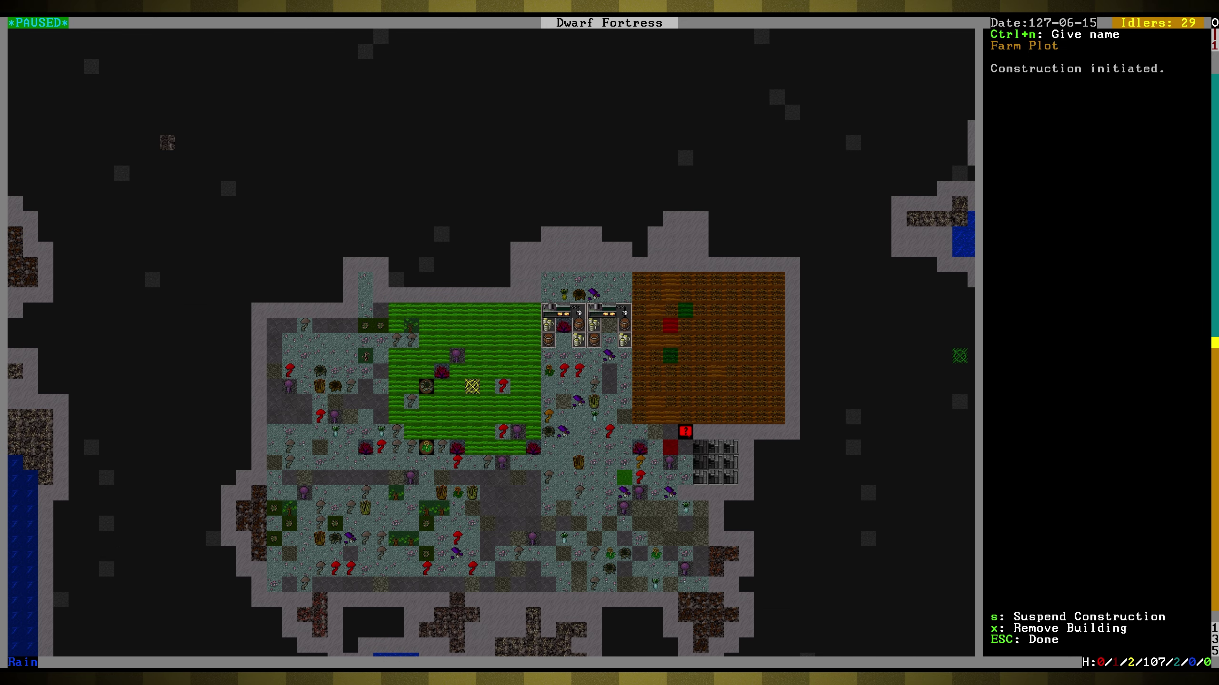
key("Escape")
key("space")
- Resume the game and pan around the cavern while the plot gets built
key("shift+Right")
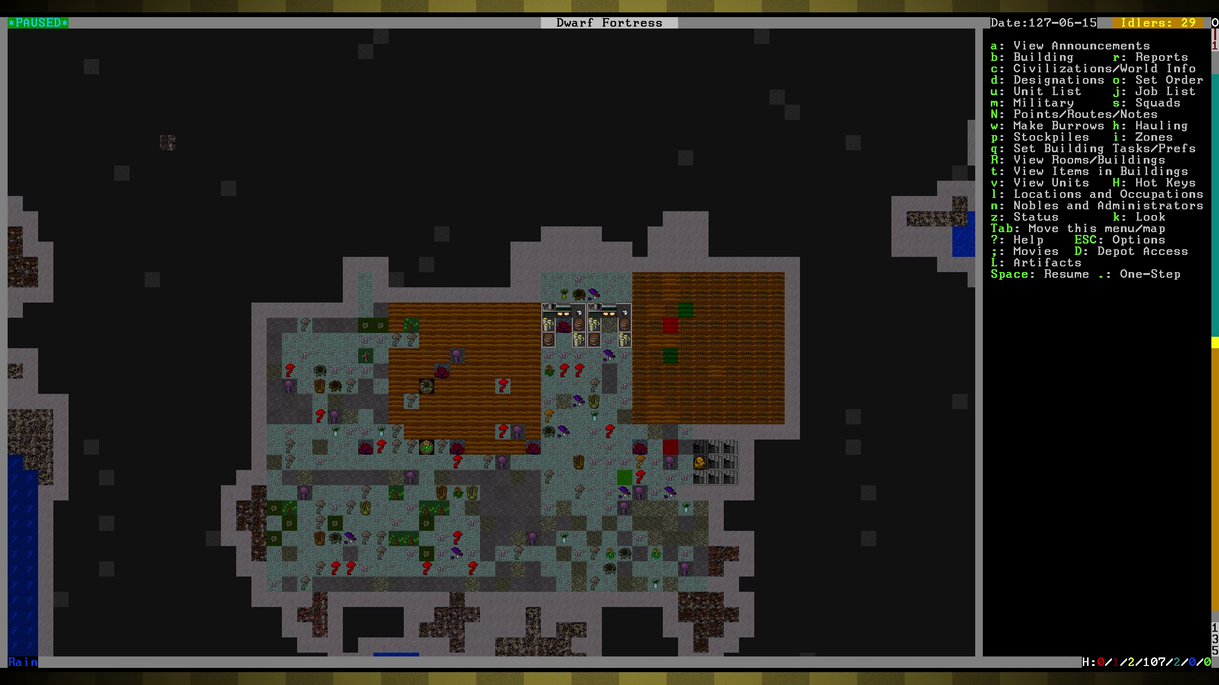
key("shift+Left")
key("space")
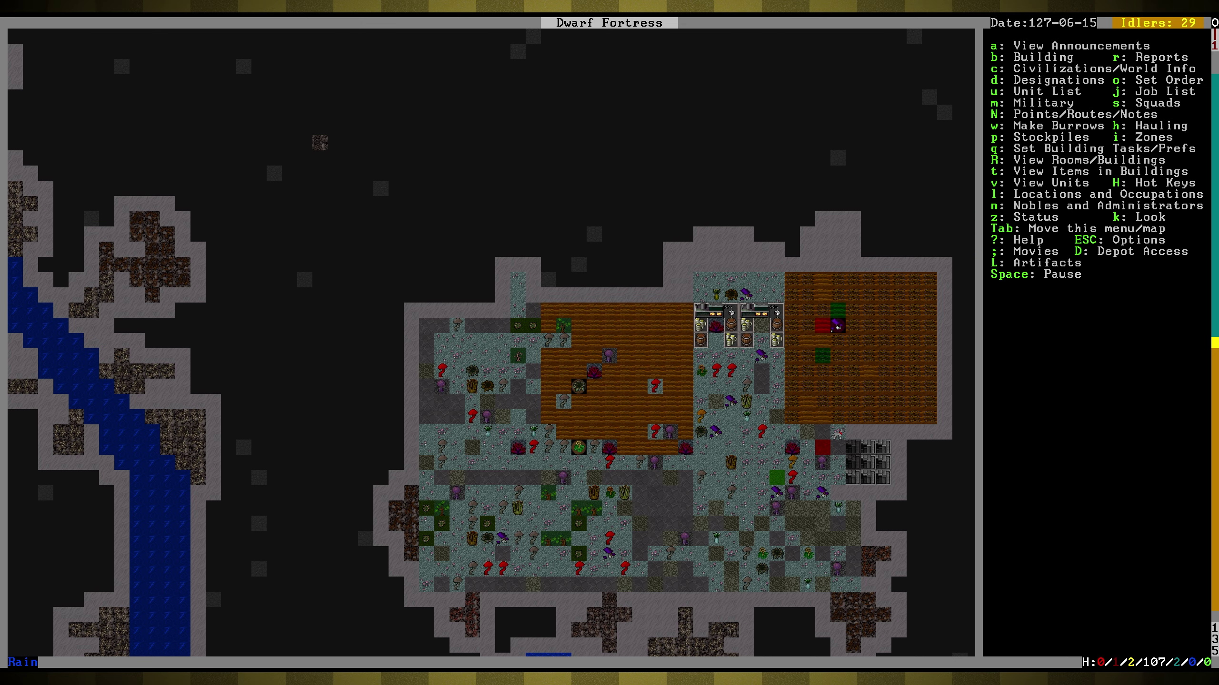
key("shift+Down")
key("shift+Right")
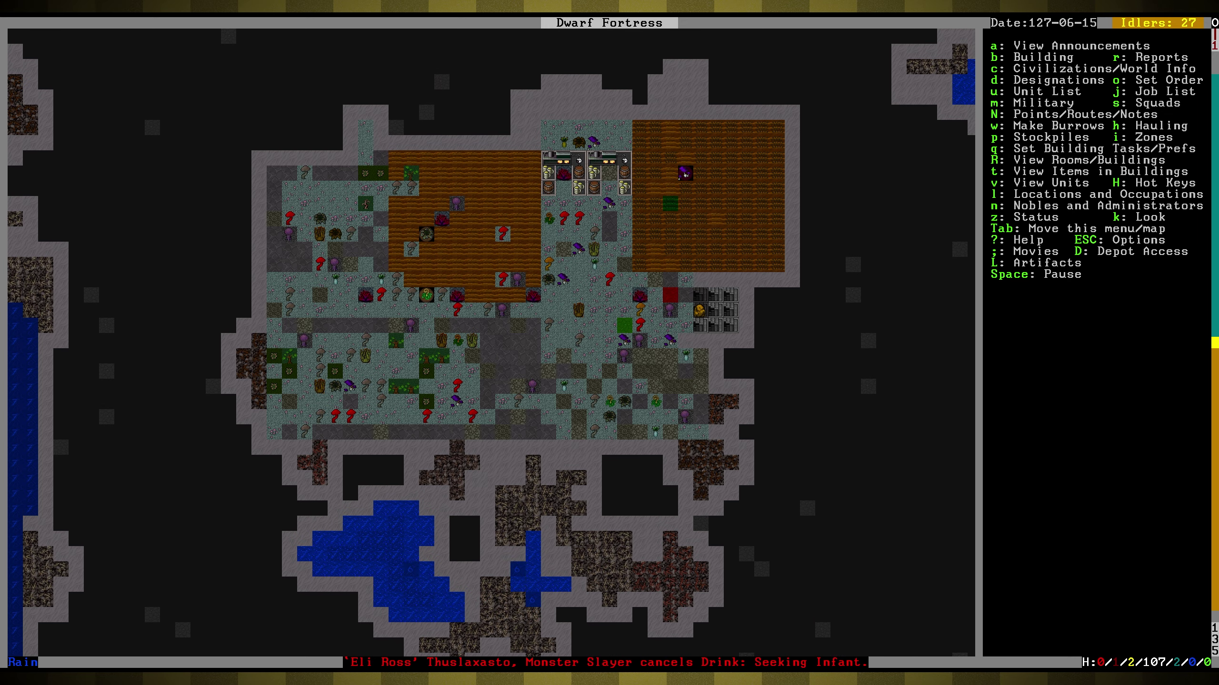
key("shift+Left")
key("shift+Up")
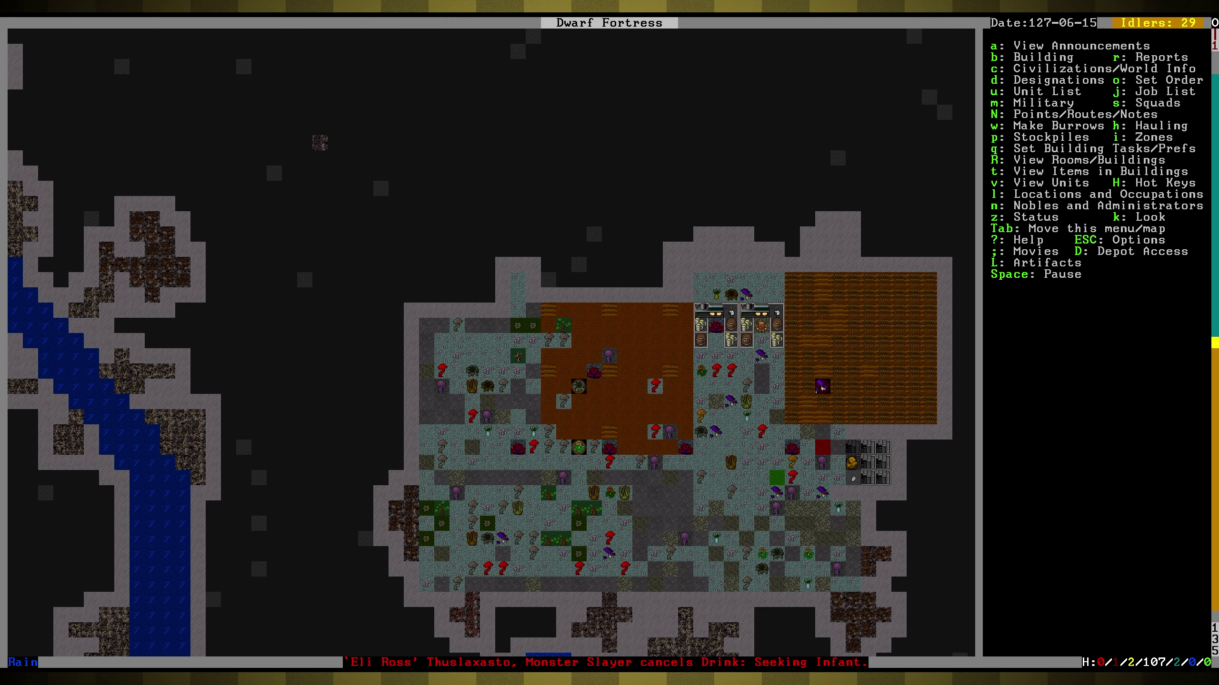
key("shift+Right")
key("shift+Down")
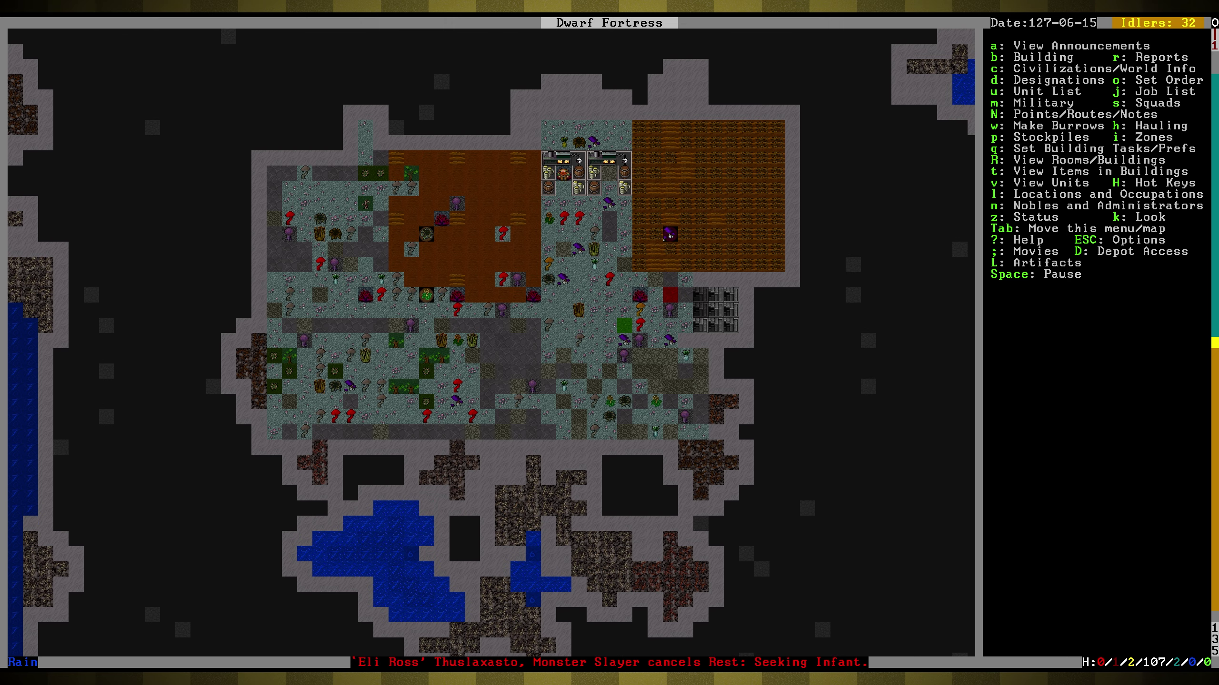
key("shift+Up")
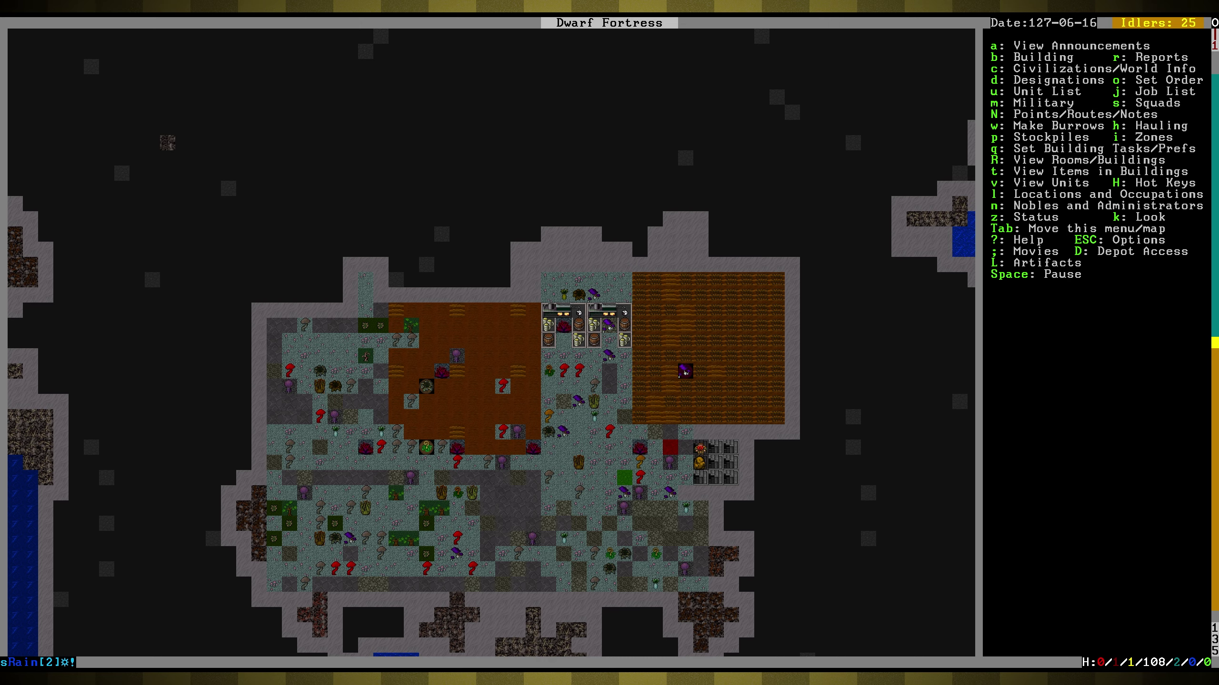
key("shift+Left")
key("shift+Right")
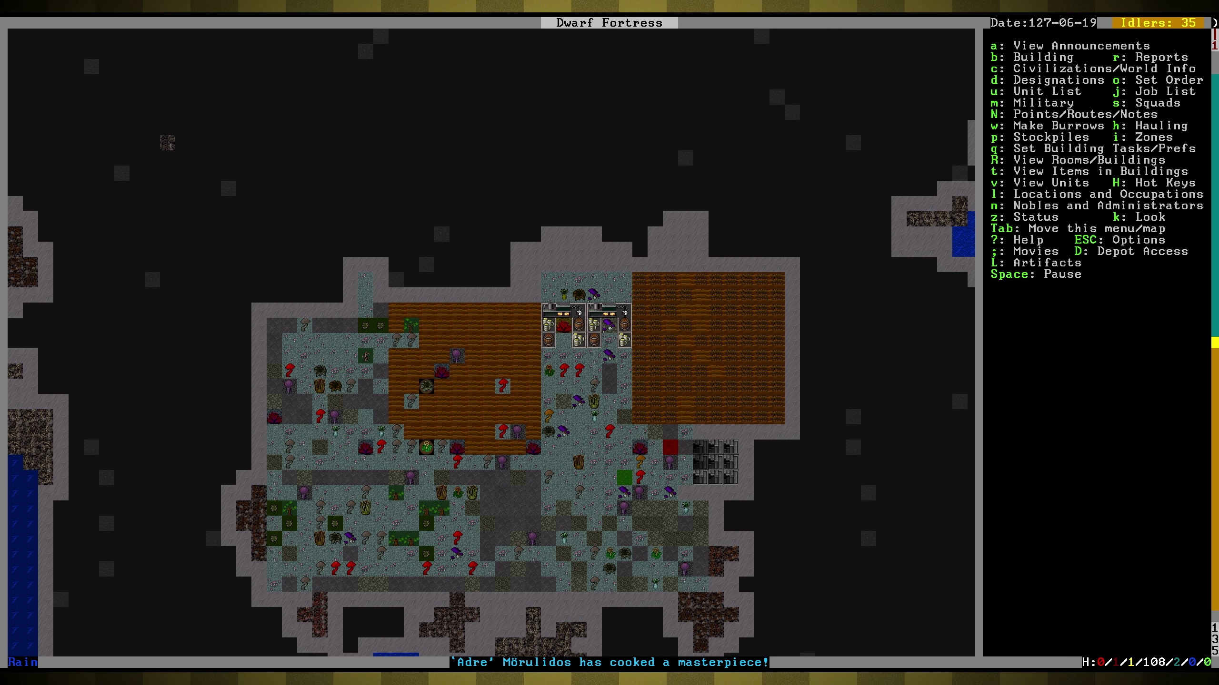
- Browse the crops available for the western farm plot
key("shift+Left")
key("shift+Right")
key("q")
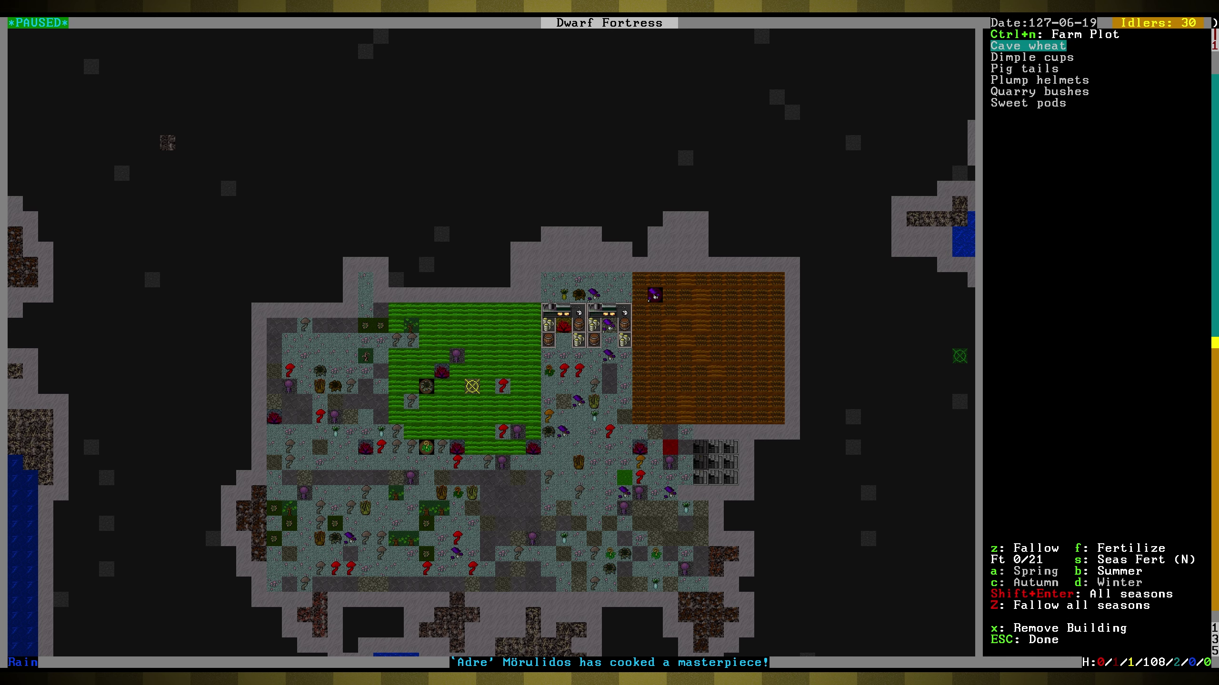
key("Down")
key("Up")
- Check another season's crop choices, then inspect a marble door on the bedroom level
key("c")
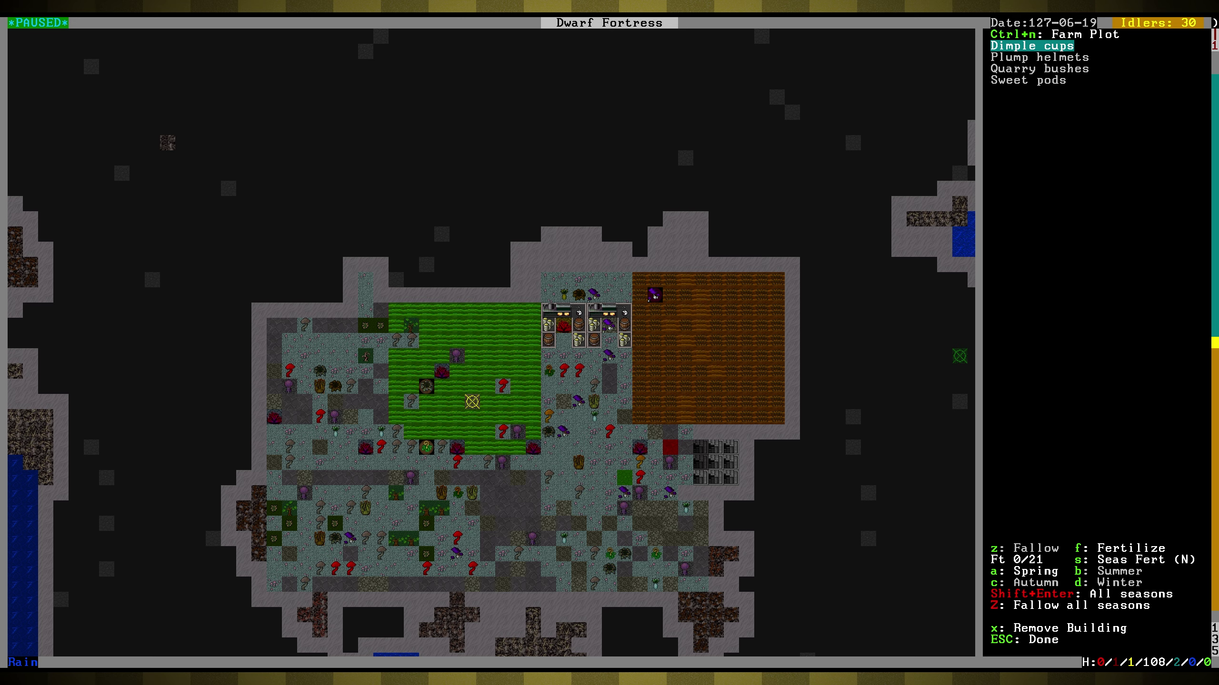
key("Down")
key("Down")
key("Down")
key("Down")
key("Up")
key("Up")
key("Down")
key("Down")
key("greater")
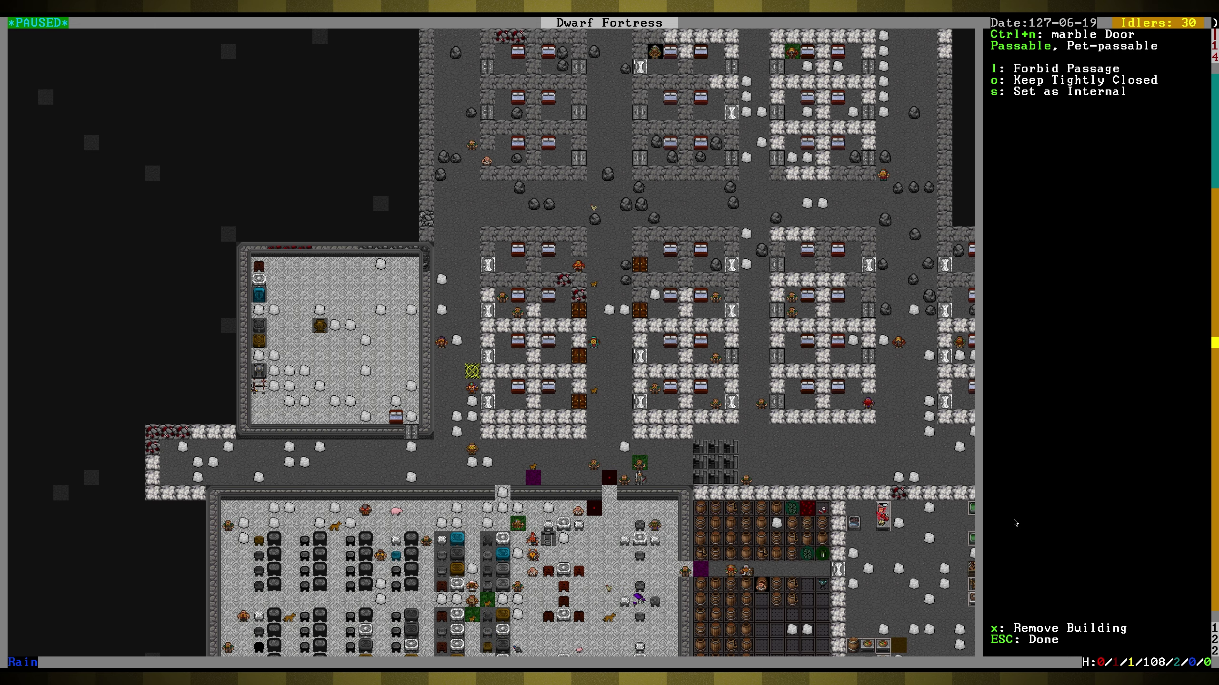
- Close the door menu and pan across the surface north and west of the fortress
key("Escape")
key("shift+comma")
key("shift+Up")
key("shift+Up")
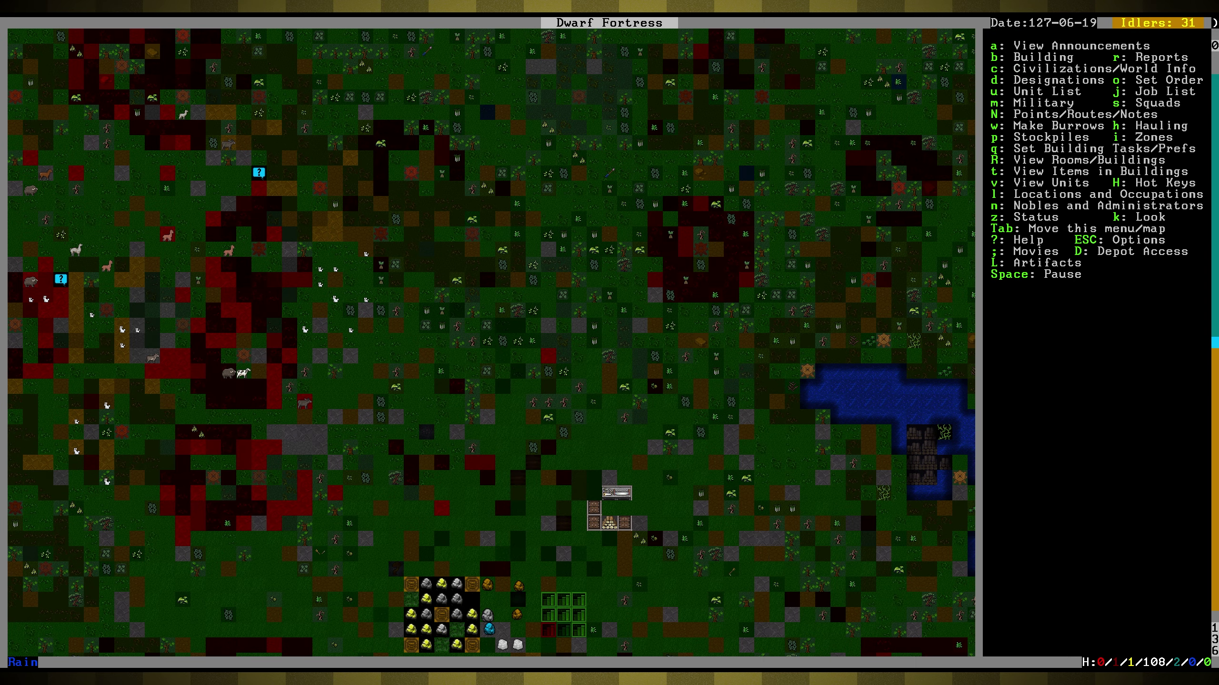
key("shift+Left")
key("shift+Left")
key("shift+Left")
key("shift+Up")
key("shift+Down")
key("shift+Right")
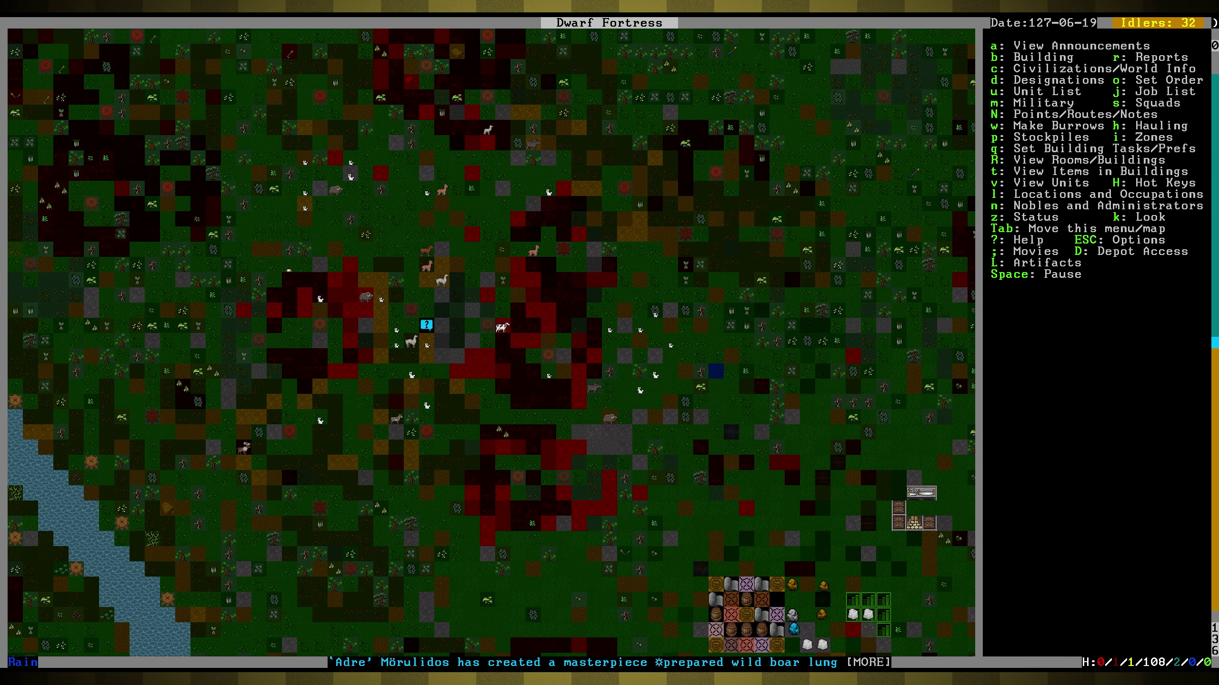
- Centre the view on the trade depot, then descend to the underground lake caverns
key("shift+Down")
key("shift+Down")
key("shift+Right")
key("shift+Right")
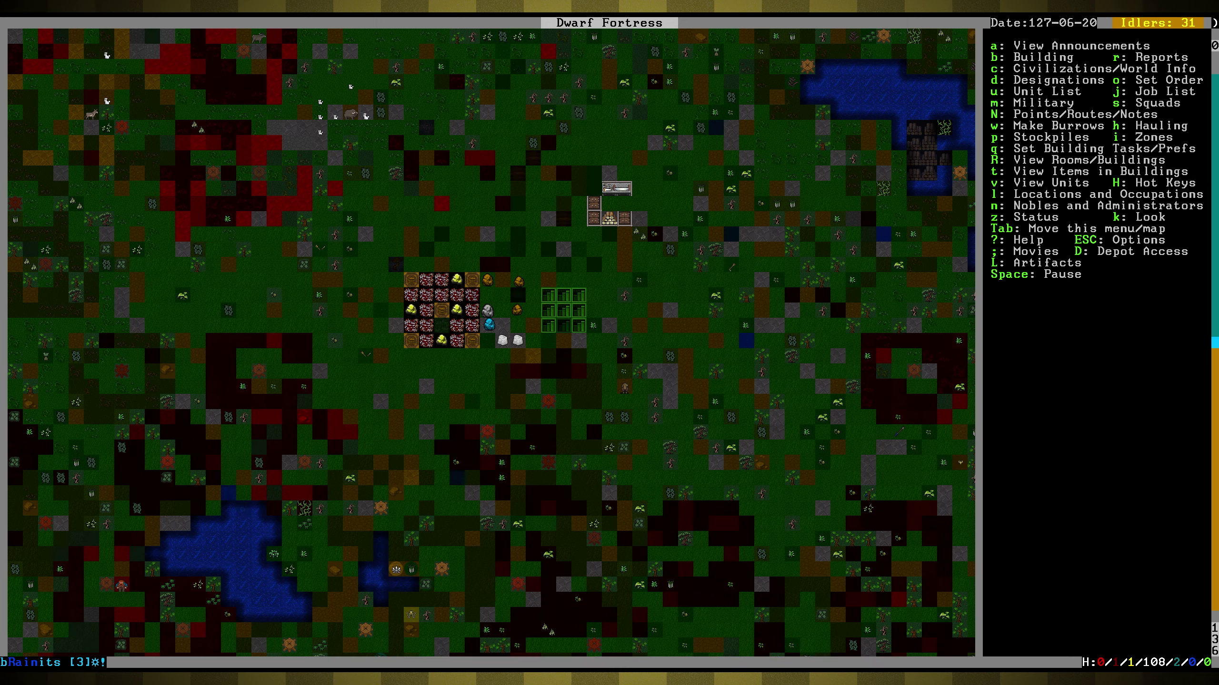
key("greater")
key("greater")
- Pan from the cavern lakes back to the fortress's two soil farm plots
key("shift+Right")
key("shift+Right")
key("shift+Right")
key("shift+Right")
key("shift+Right")
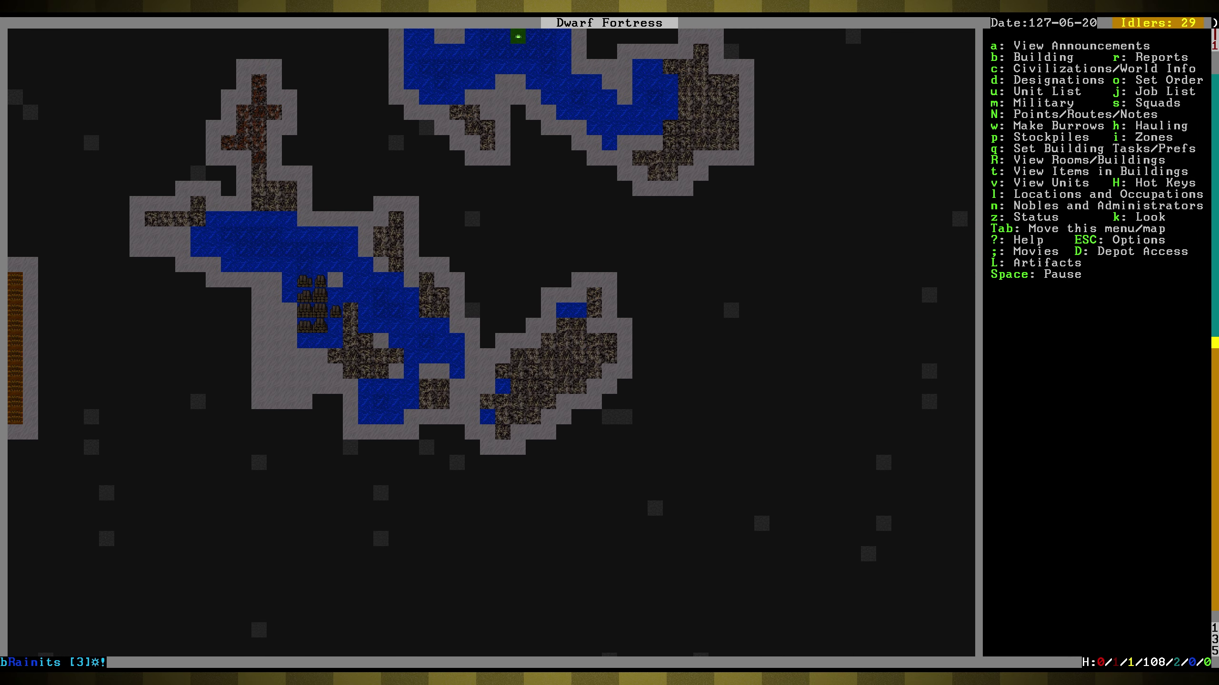
key("shift+Up")
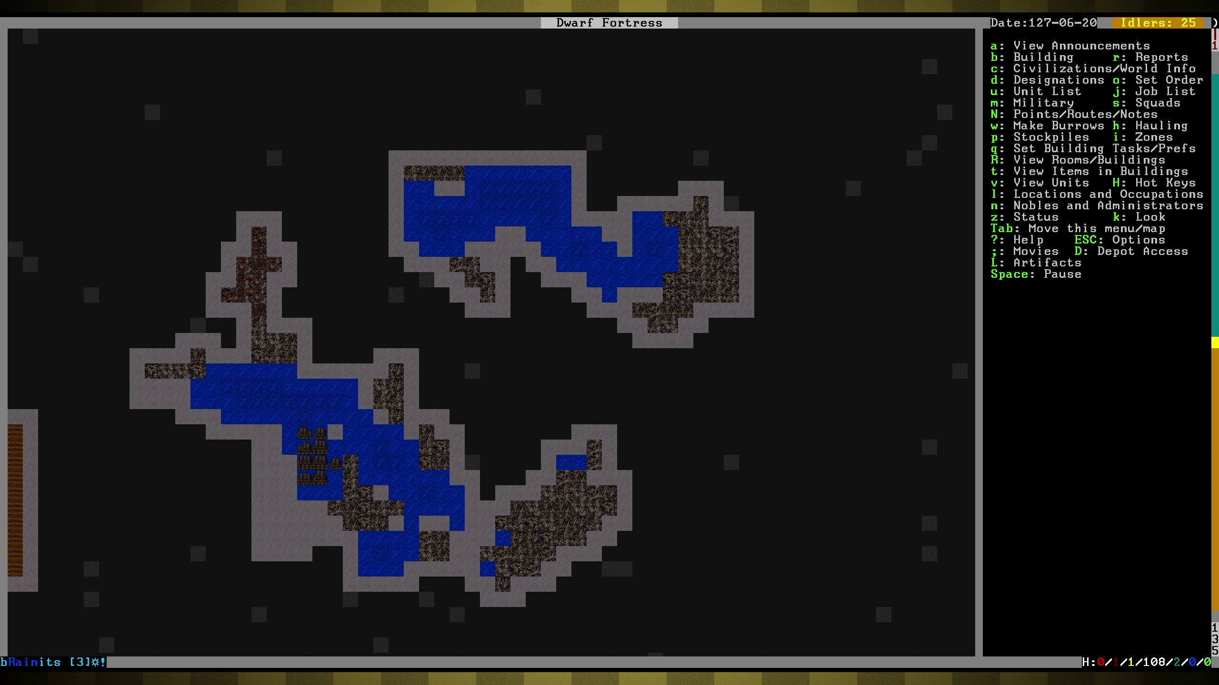
key("shift+Left")
key("shift+Left")
key("shift+Left")
key("shift+Left")
key("shift+Left")
key("shift+Down")
key("shift+Down")
key("shift+Down")
key("shift+Up")
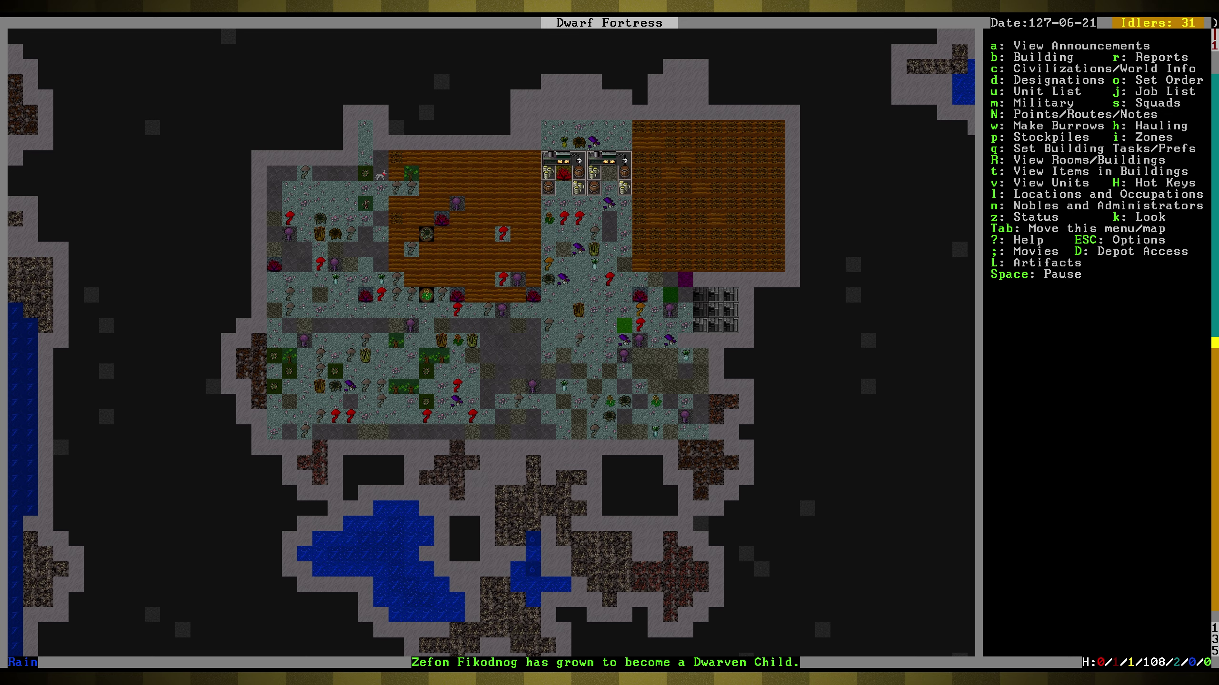
key("shift+Up")
key("shift+Right")
key("q")
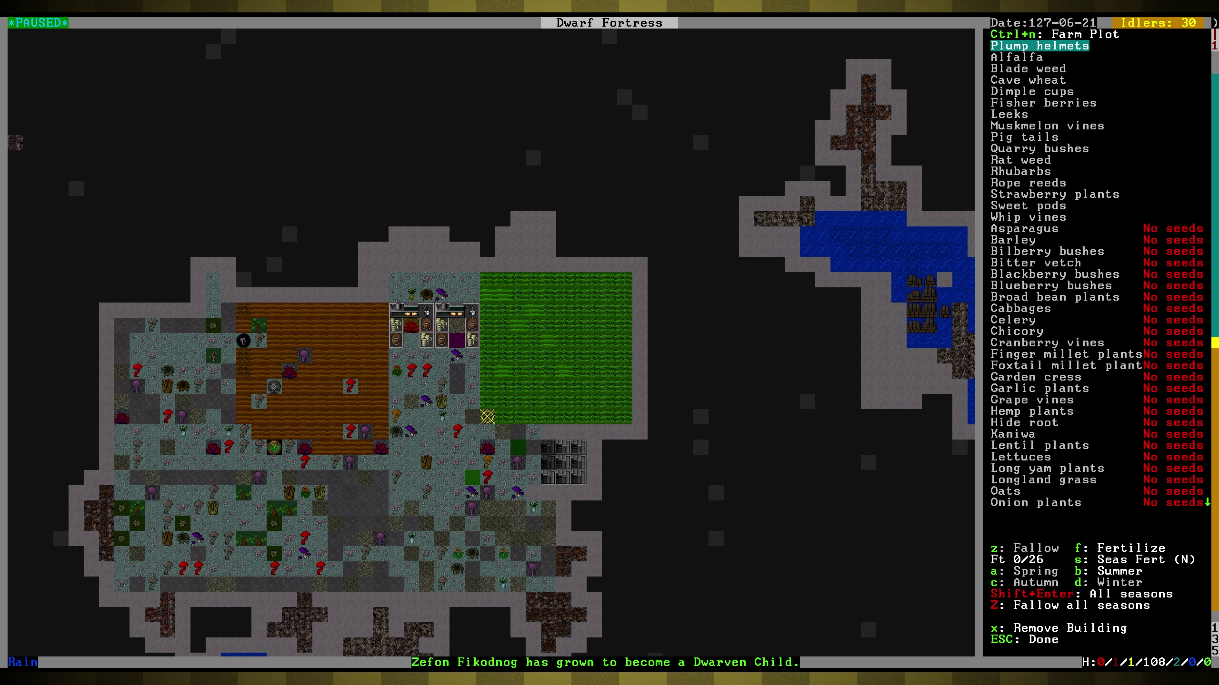
key("Escape")
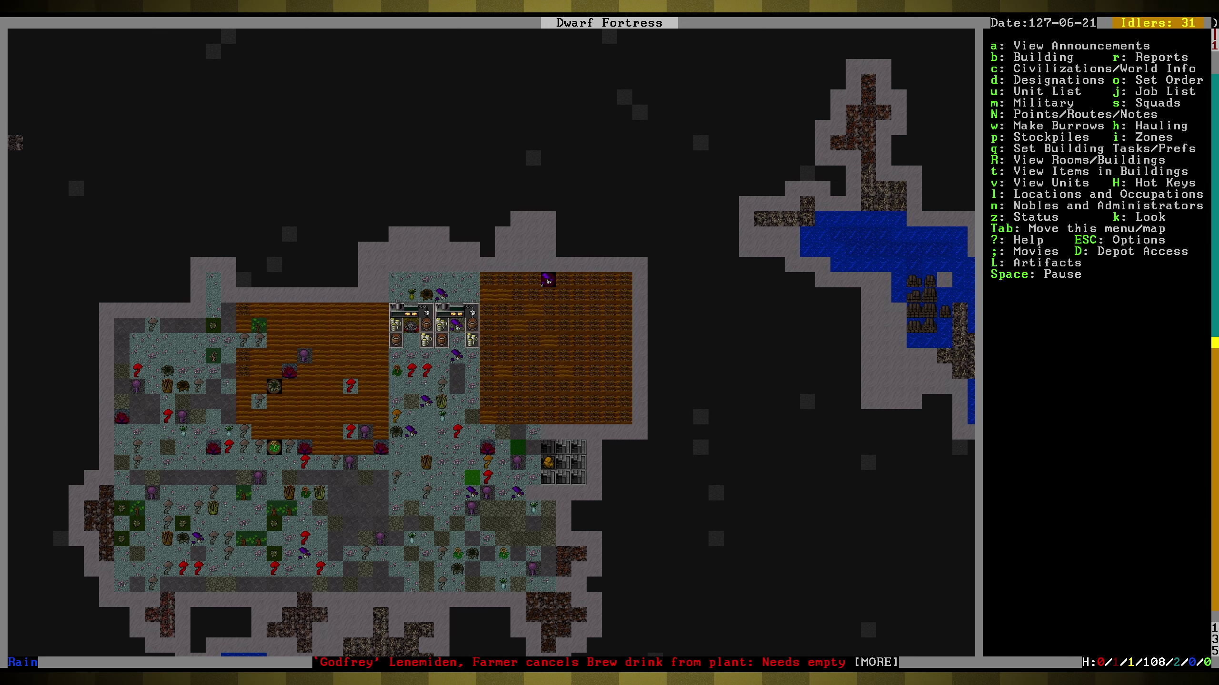
key("k")
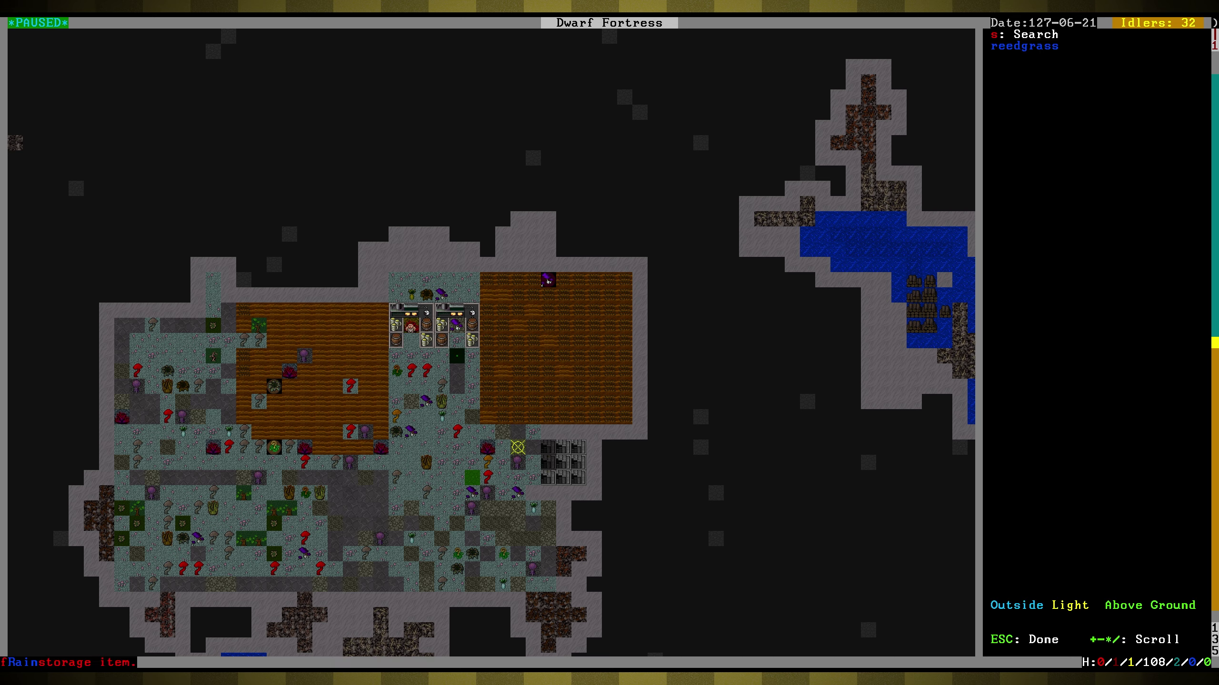
key("Right")
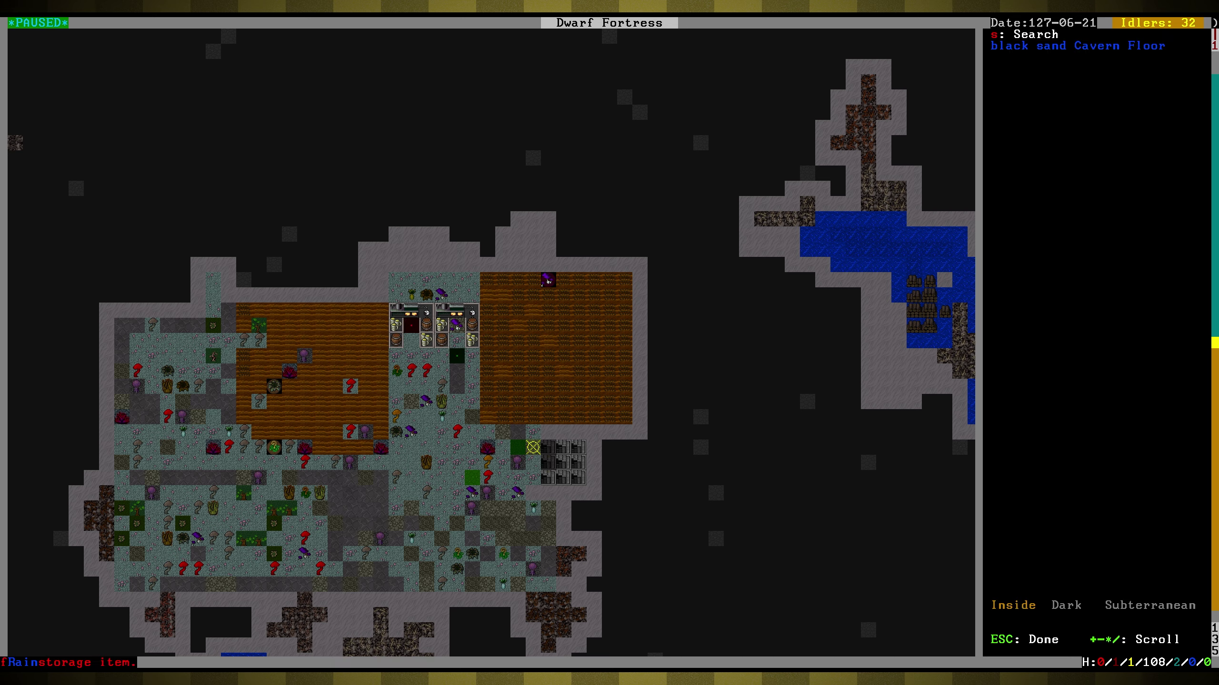
key("Escape")
key("shift+Left")
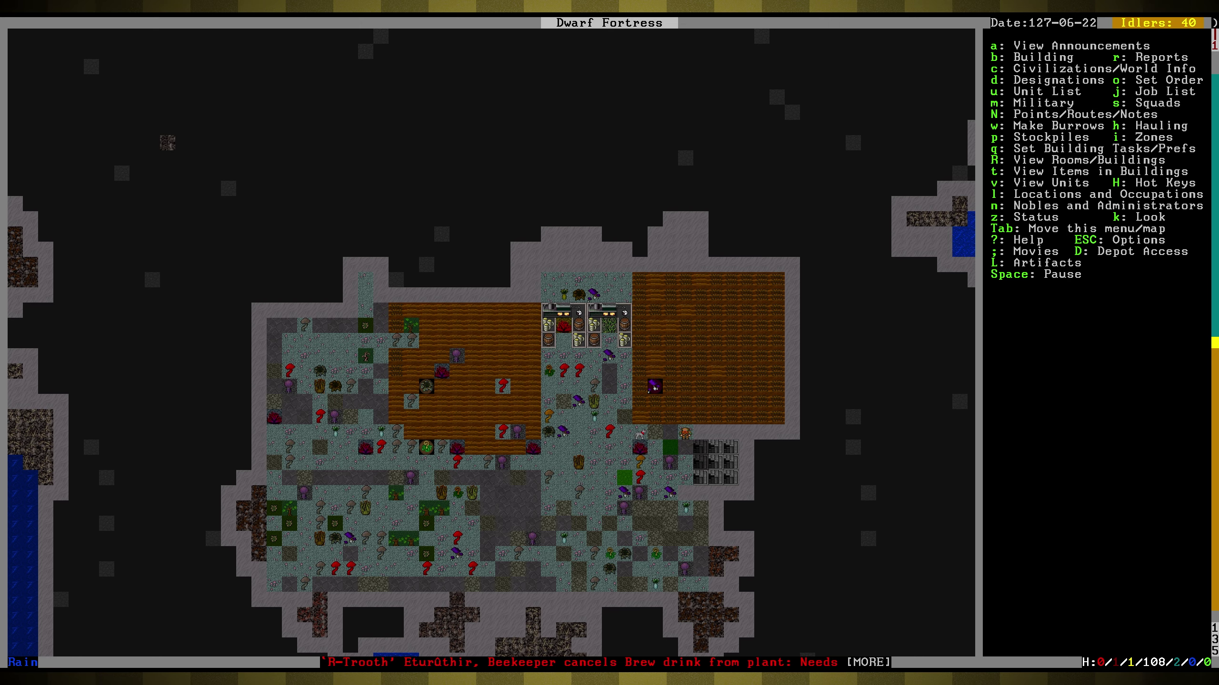
- Query the western farm plot and cycle its crop among cave wheat, plump helmets and dimple cups
key("shift+Left")
key("q")
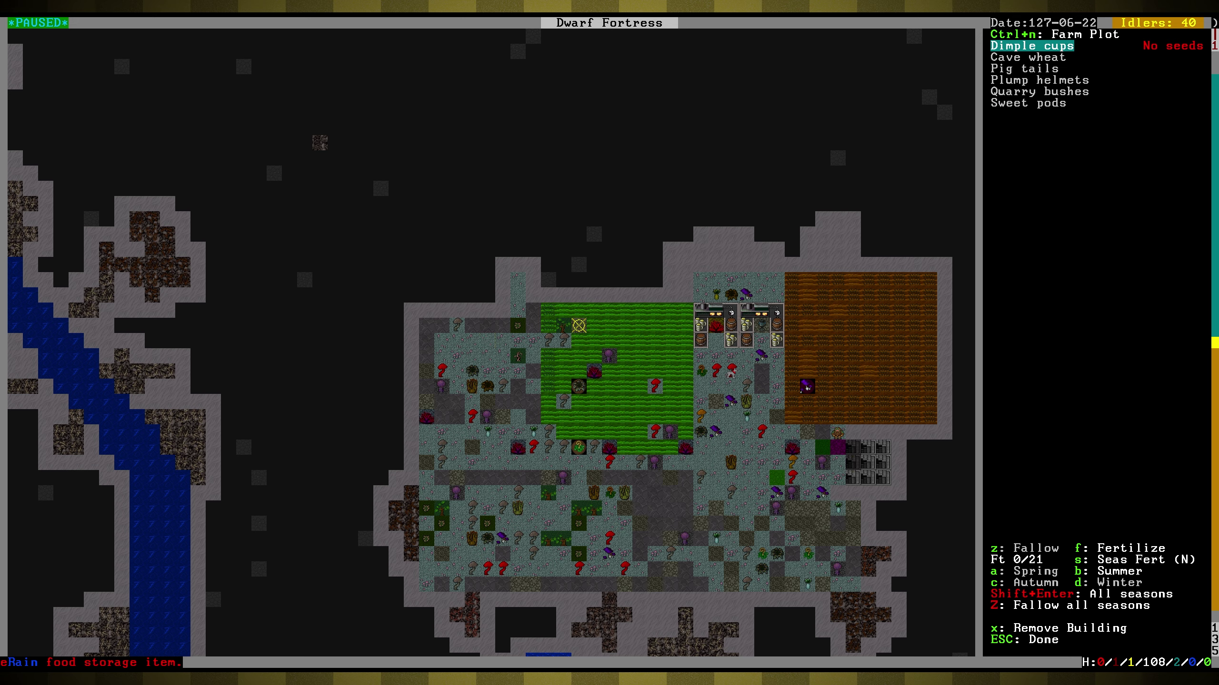
key("Up")
key("Right")
key("Right")
key("plus")
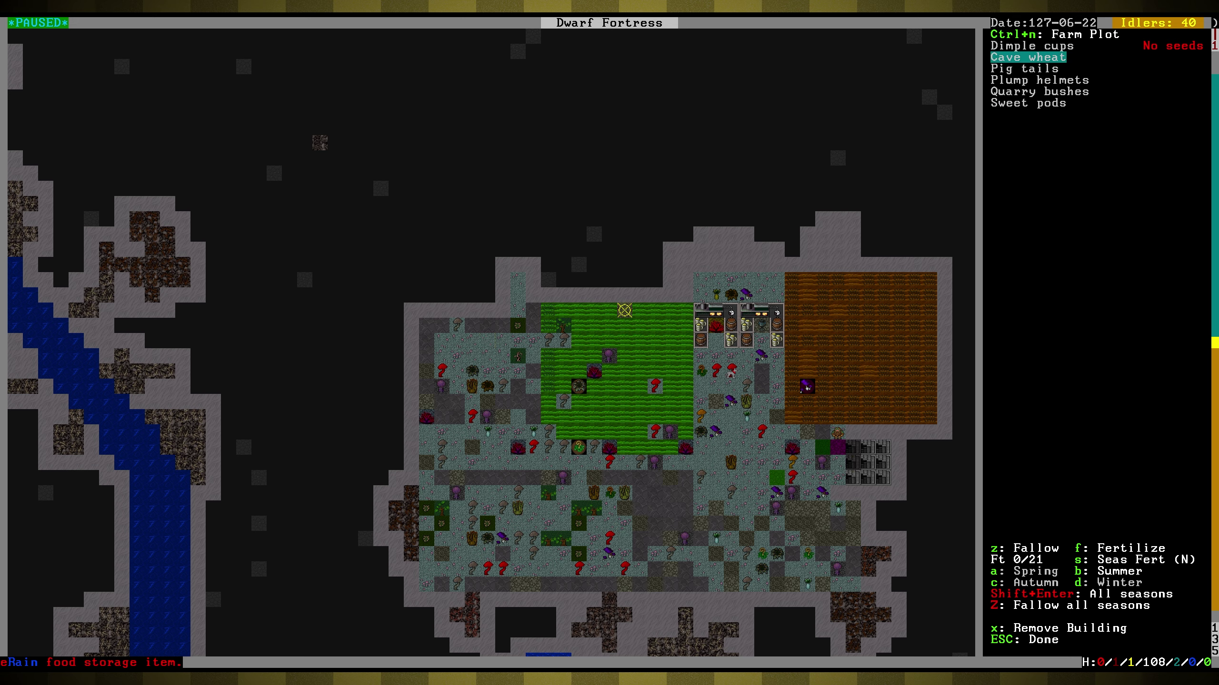
key("minus")
key("plus")
key("plus")
key("plus")
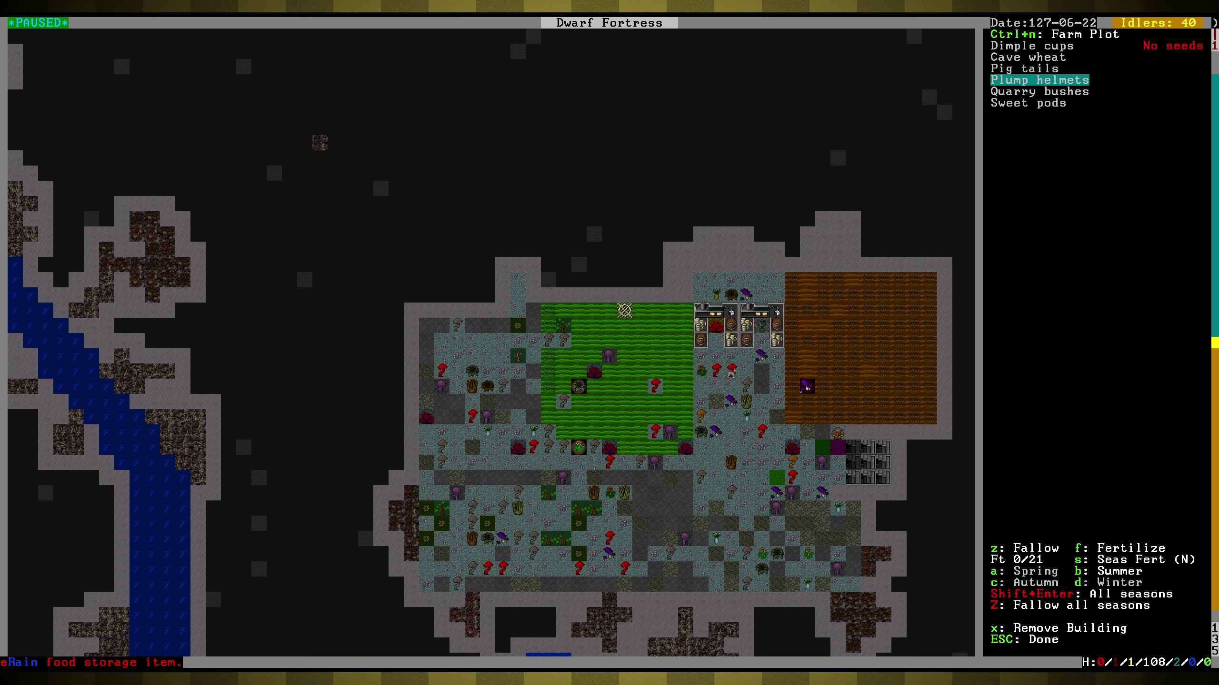
key("minus")
key("minus")
key("minus")
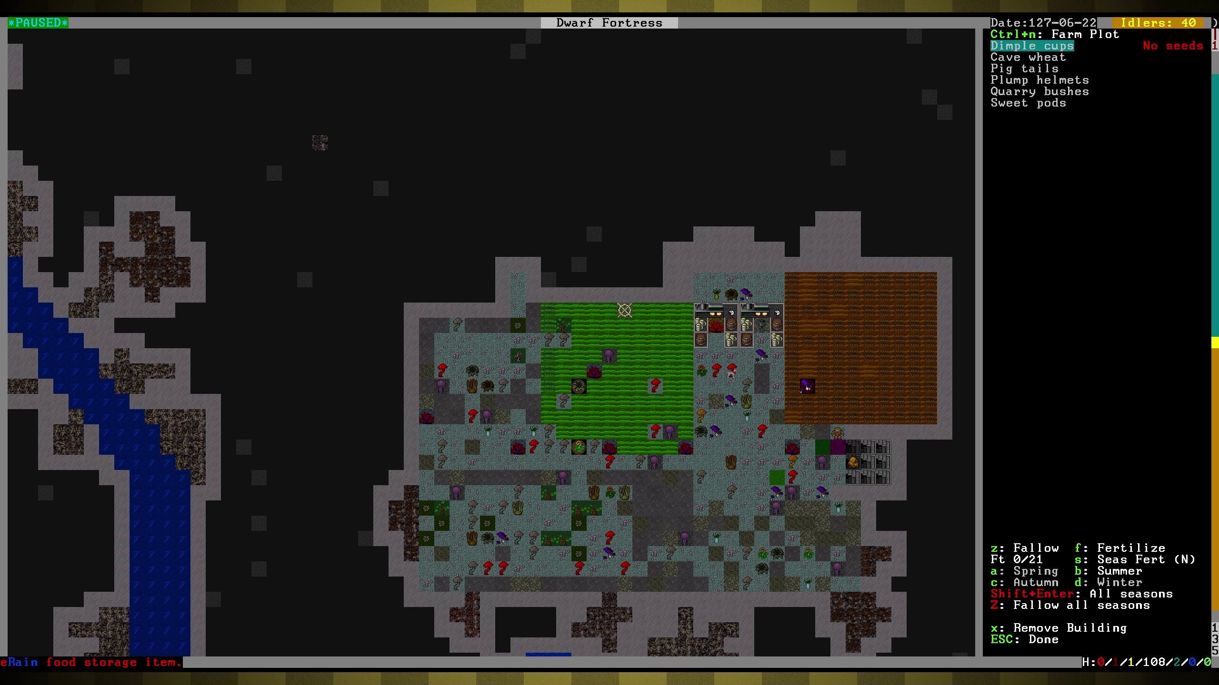
- Compare plump helmets and dimple cups, then view another season's crop choices
key("Down")
key("Down")
key("Up")
key("Up")
key("Down")
key("Down")
key("Down")
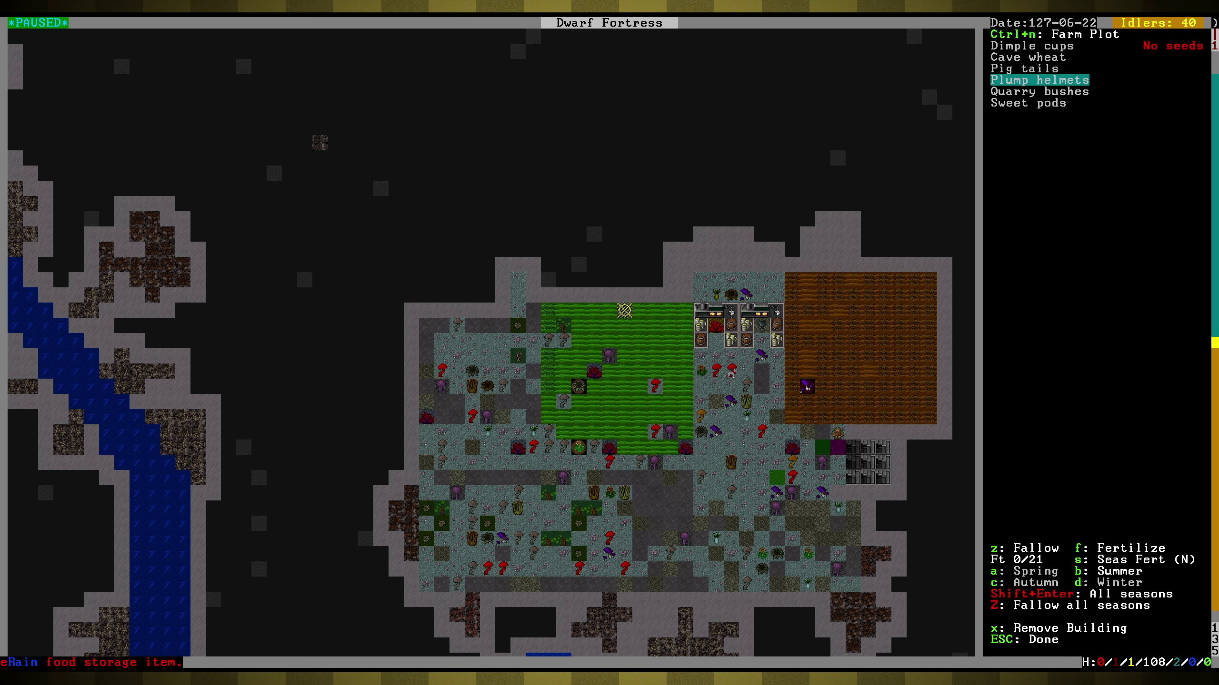
key("Up")
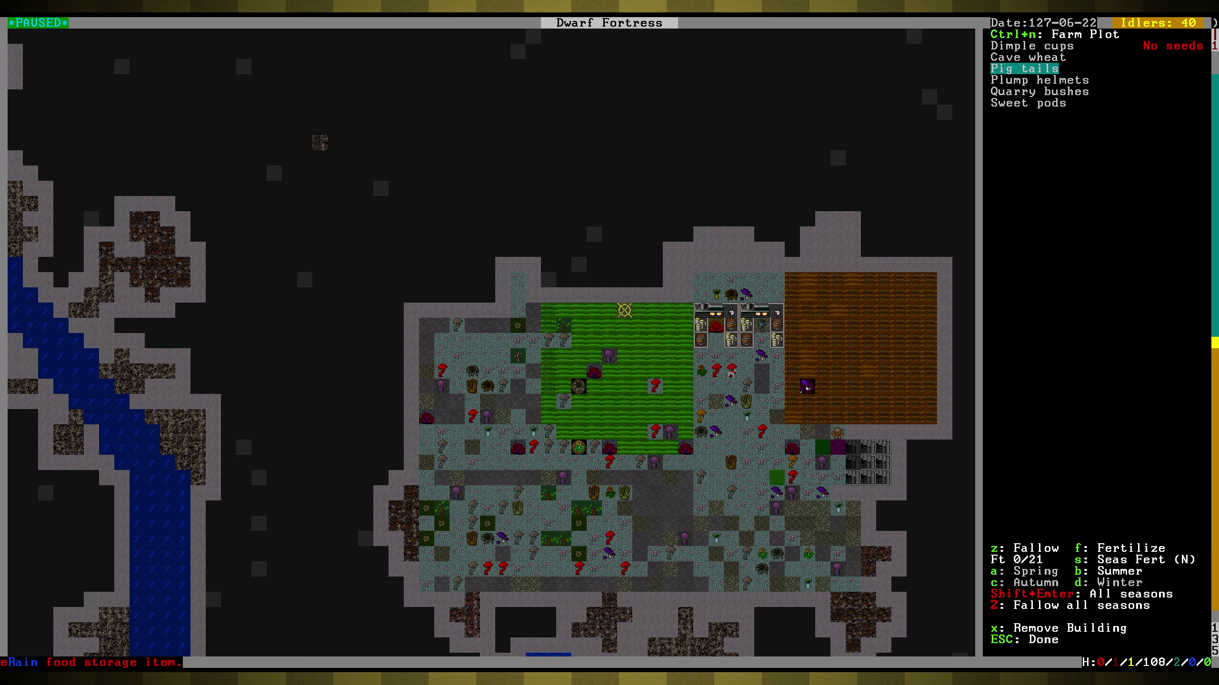
key("Up")
key("Up")
key("c")
key("Down")
key("Up")
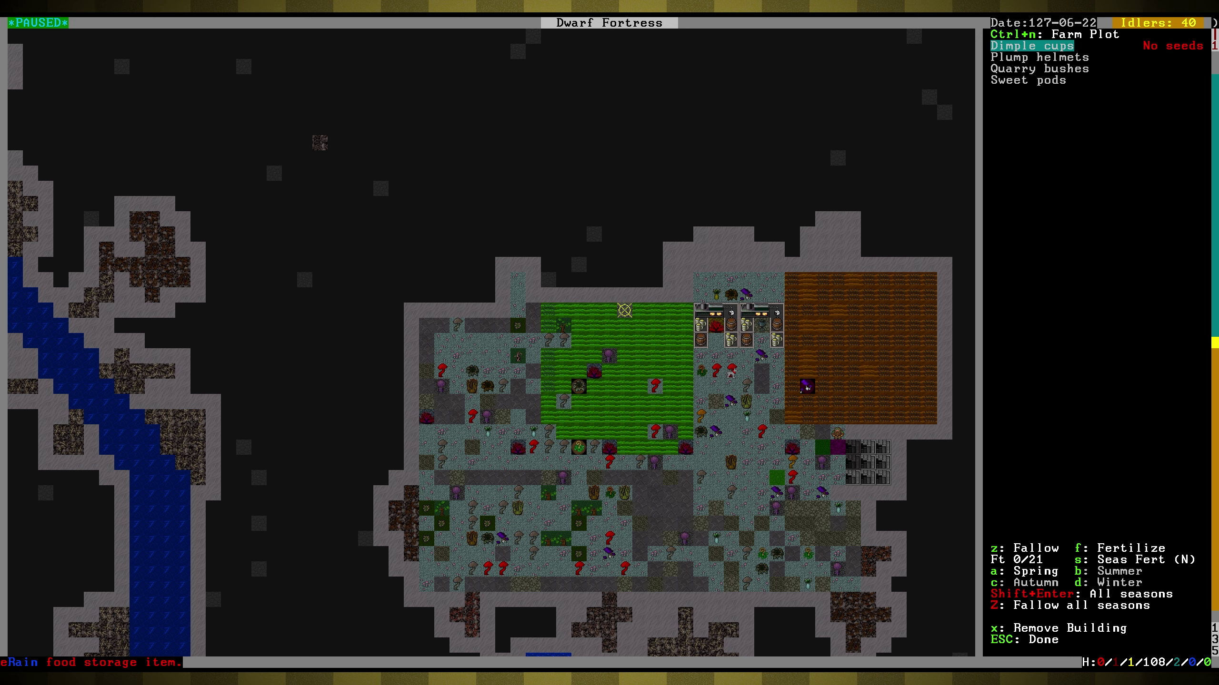
- Review the crop choices for the remaining seasons, including winter
key("b")
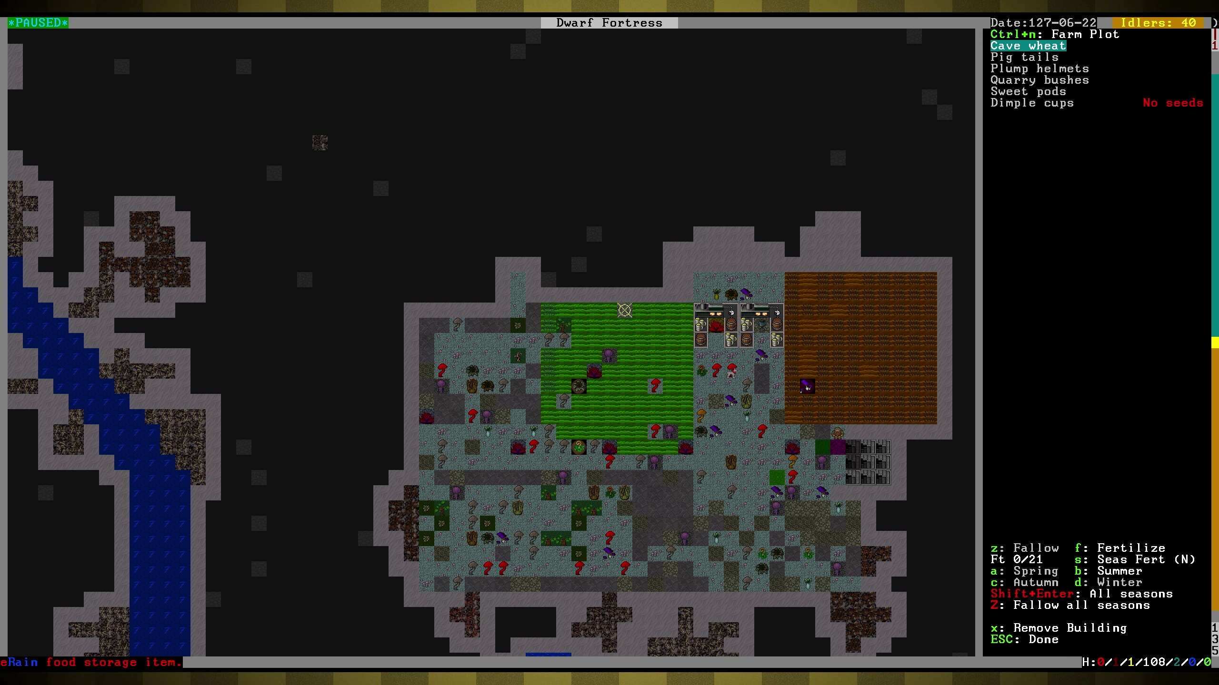
key("Up")
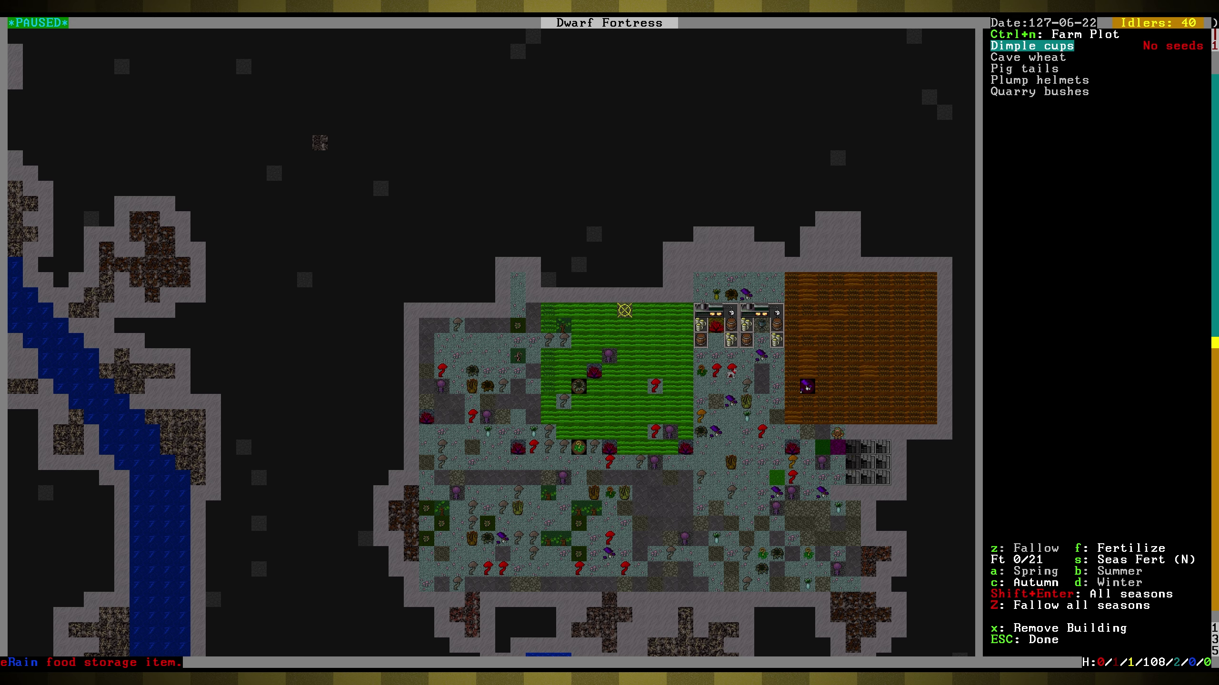
key("Down")
key("Up")
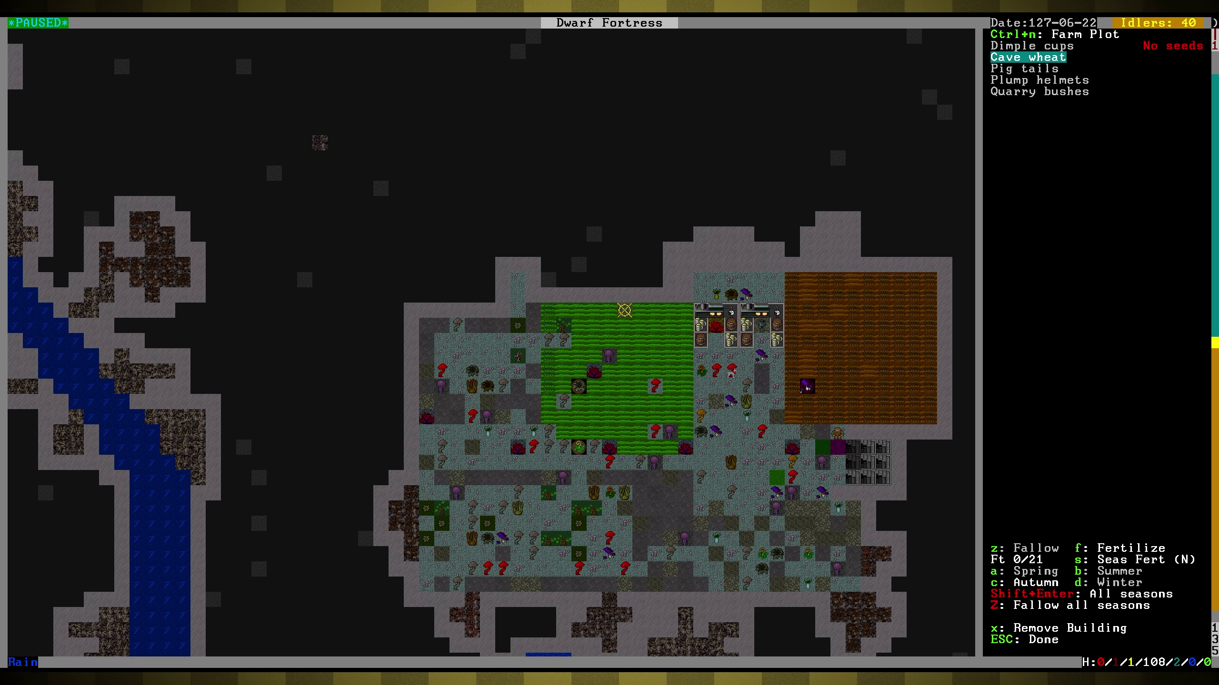
key("d")
key("Down")
key("Up")
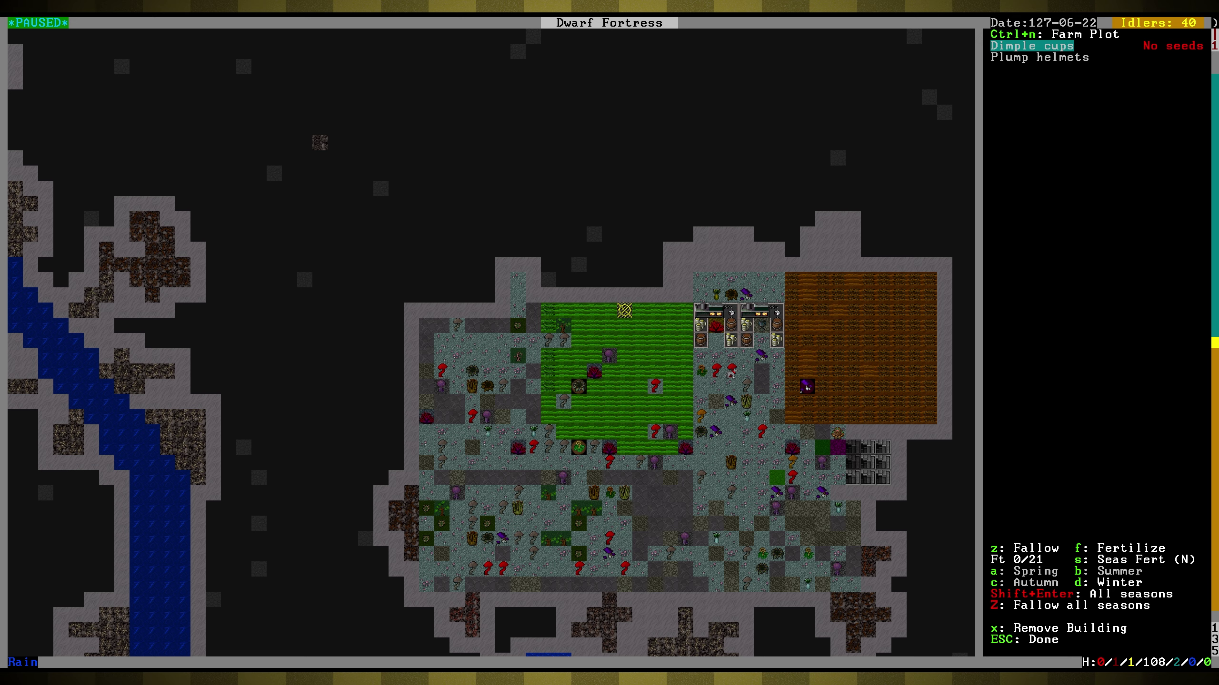
- Choose plump helmets, turn on seasonal fertilizing, and pick plump helmets for another season
key("plus")
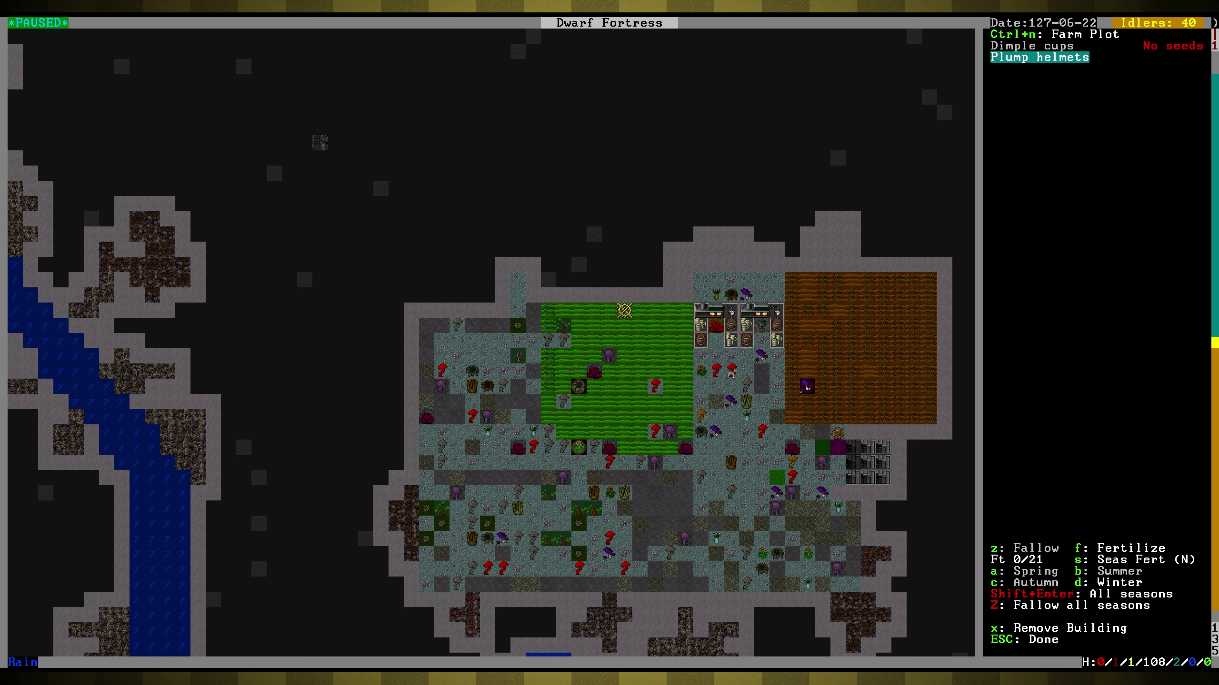
key("s")
key("a")
key("Down")
key("Down")
key("Down")
key("Up")
key("Up")
key("Up")
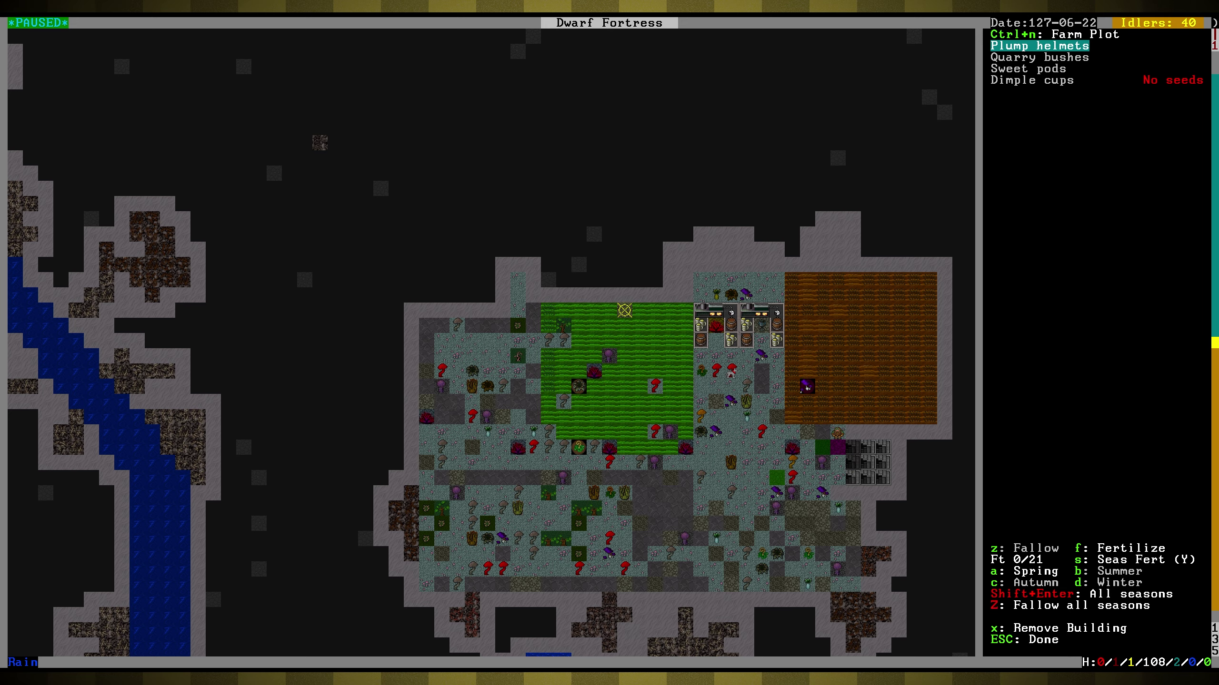
- Close the farm plot settings and unpause the game
key("Escape")
key("shift+Right")
key("space")
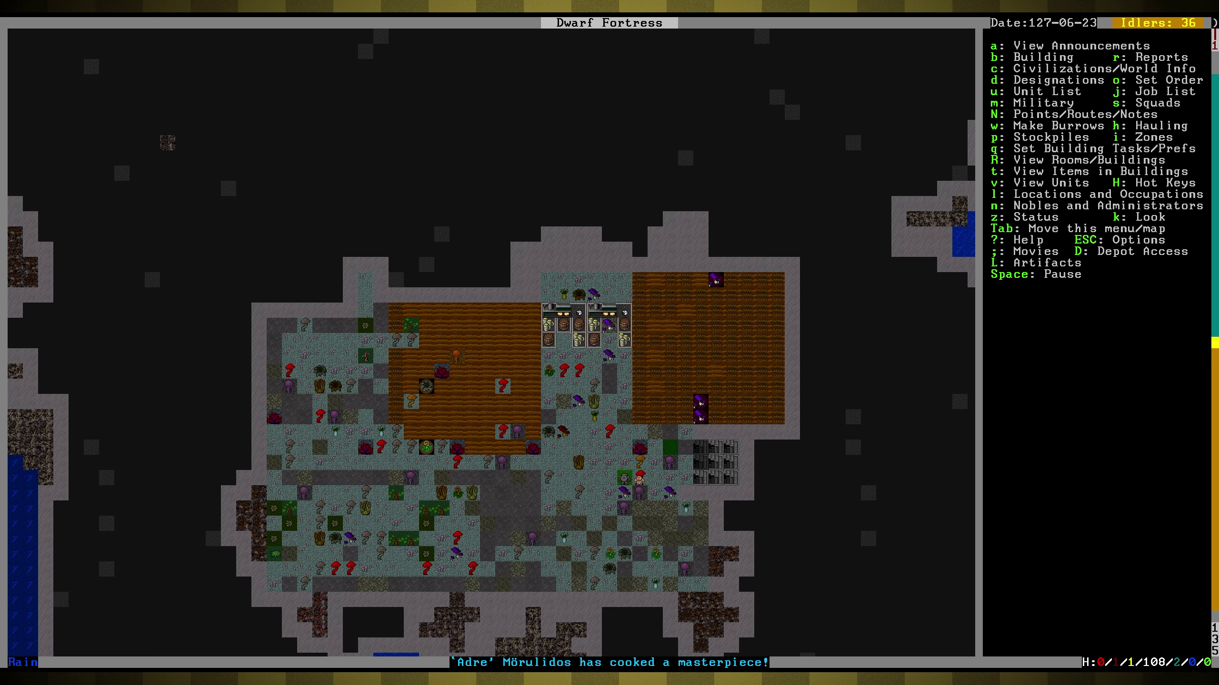
- Examine tiles in the larger farm plot, then check the plot's crop settings
key("k")
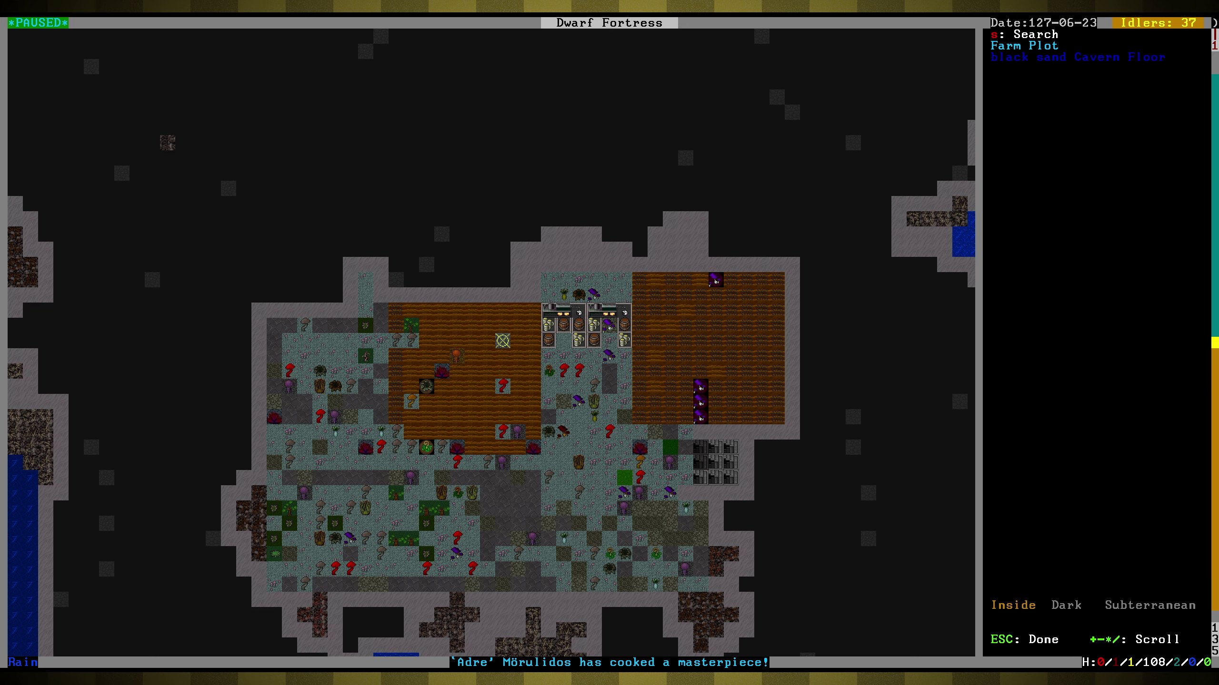
key("Right")
key("Right")
key("Right")
key("Up")
key("Right")
key("Right")
key("Right")
key("Right")
key("Right")
key("Right")
key("Right")
key("Right")
key("Right")
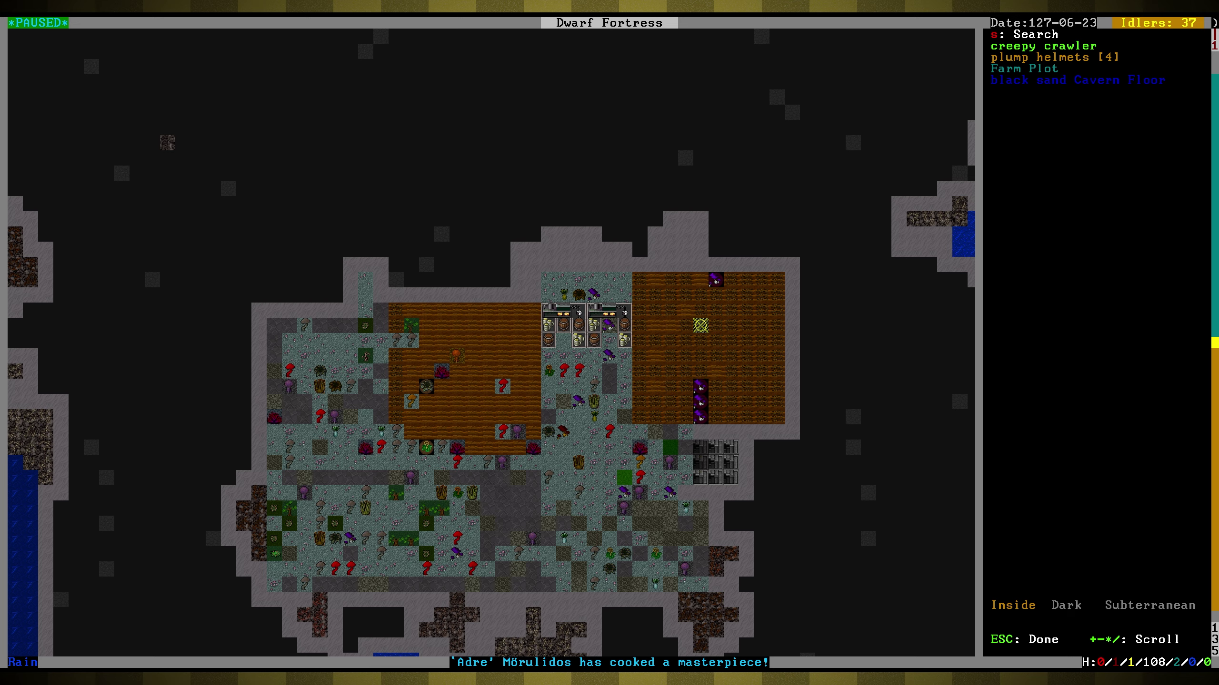
key("Escape")
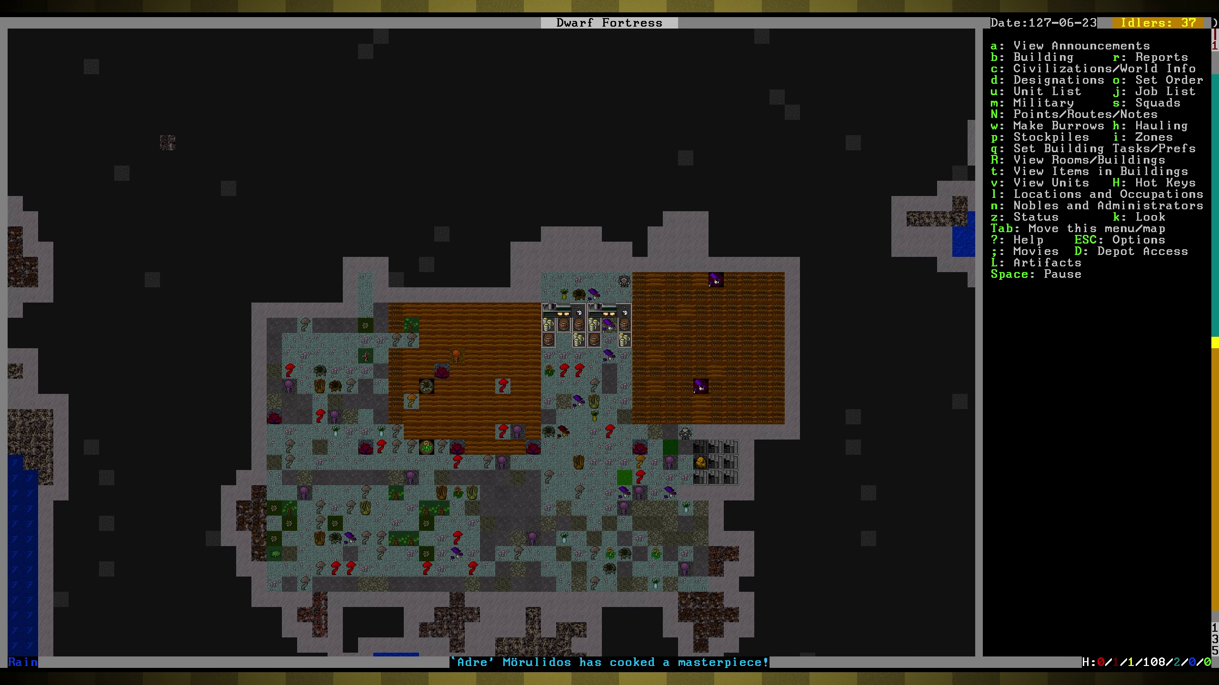
key("q")
key("Escape")
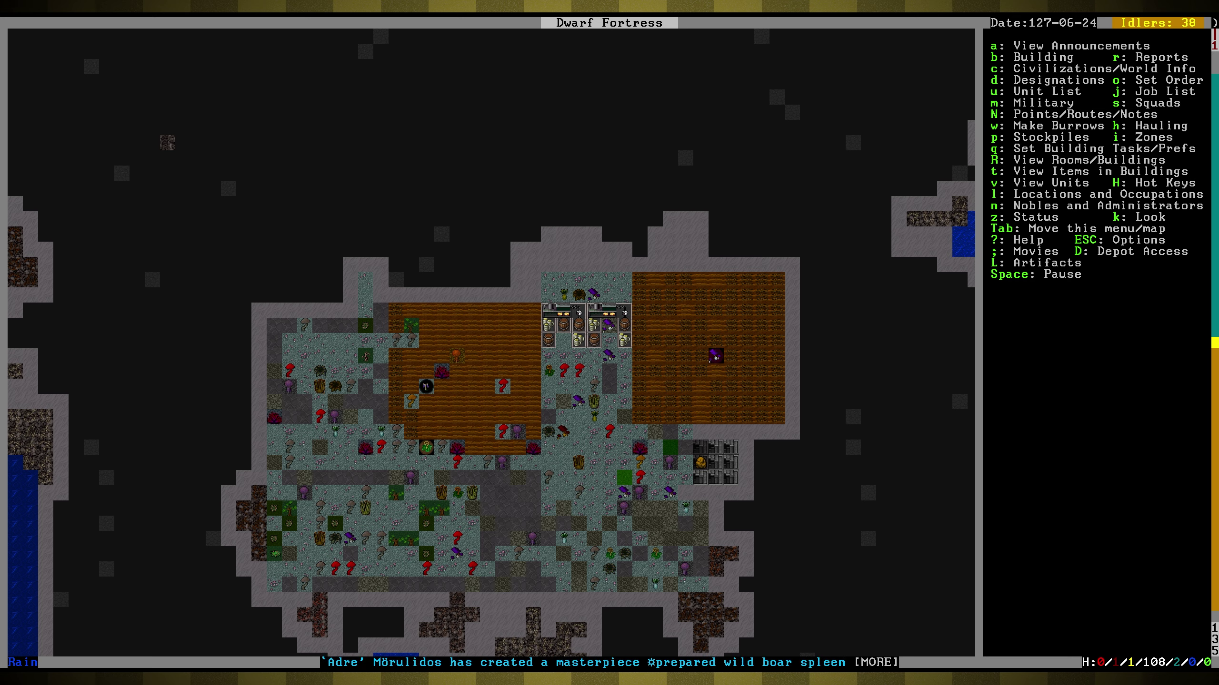
- Zoom to the fisherdwarf's 'stumbling around obliviously' announcement, then open the unit list
key("a")
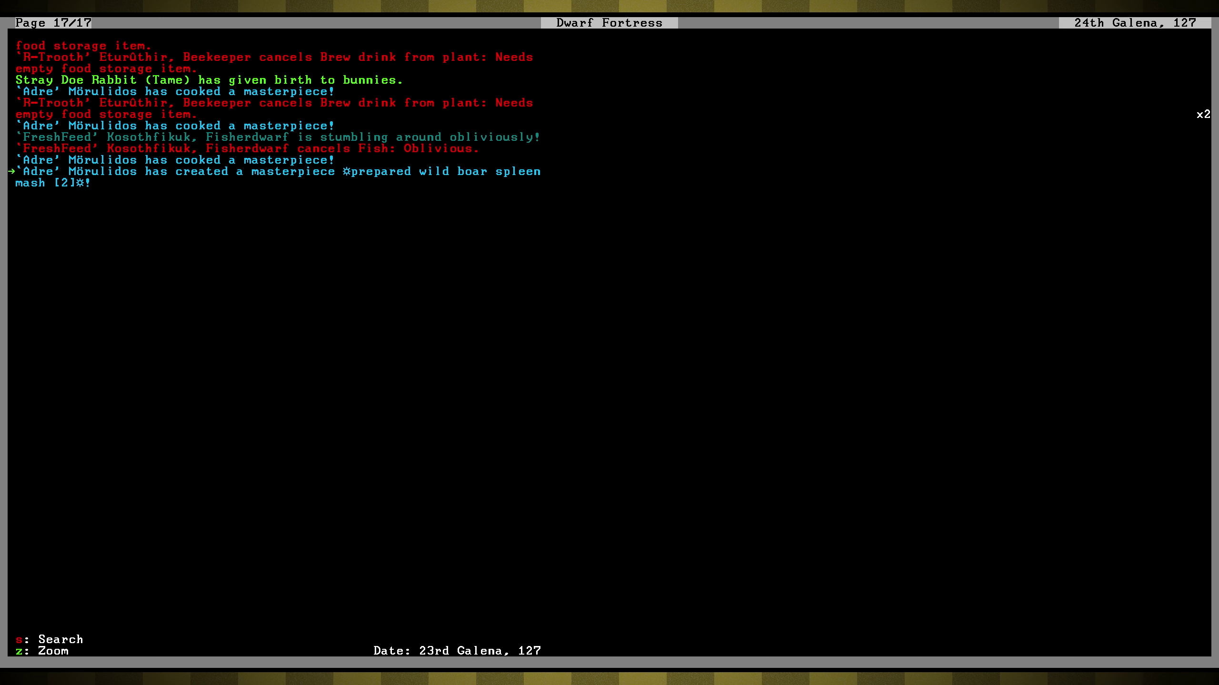
key("Up")
key("Up")
key("Up")
key("z")
key("Escape")
key("shift+Right")
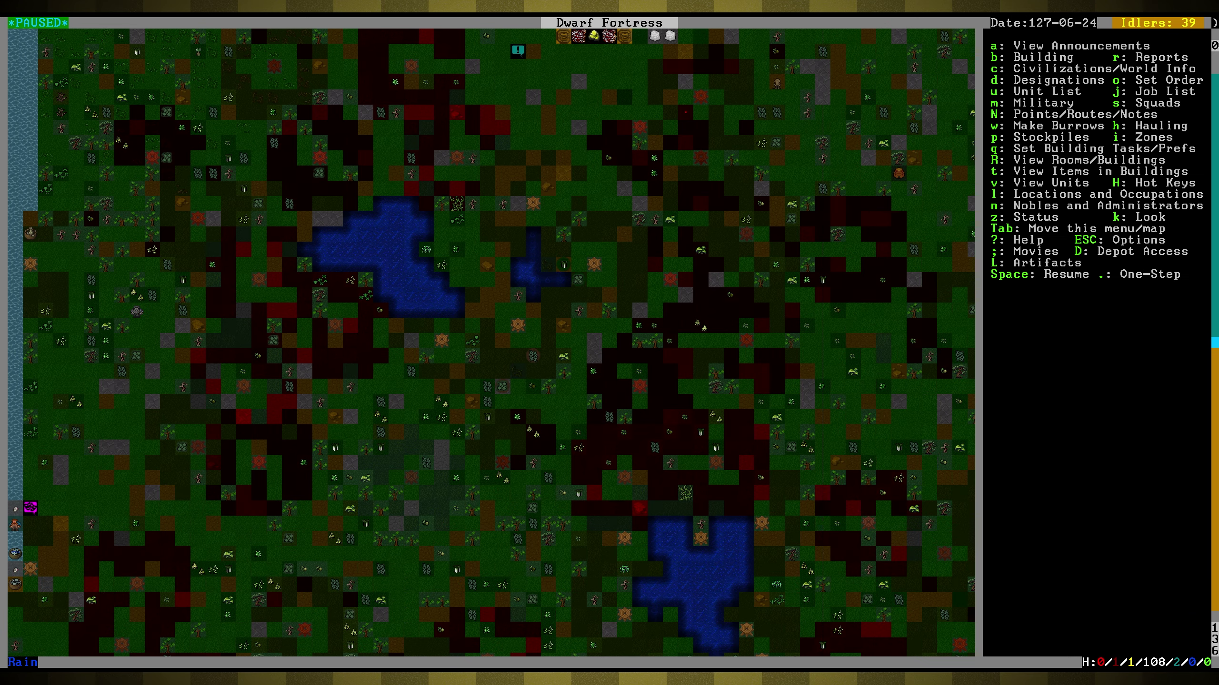
key("u")
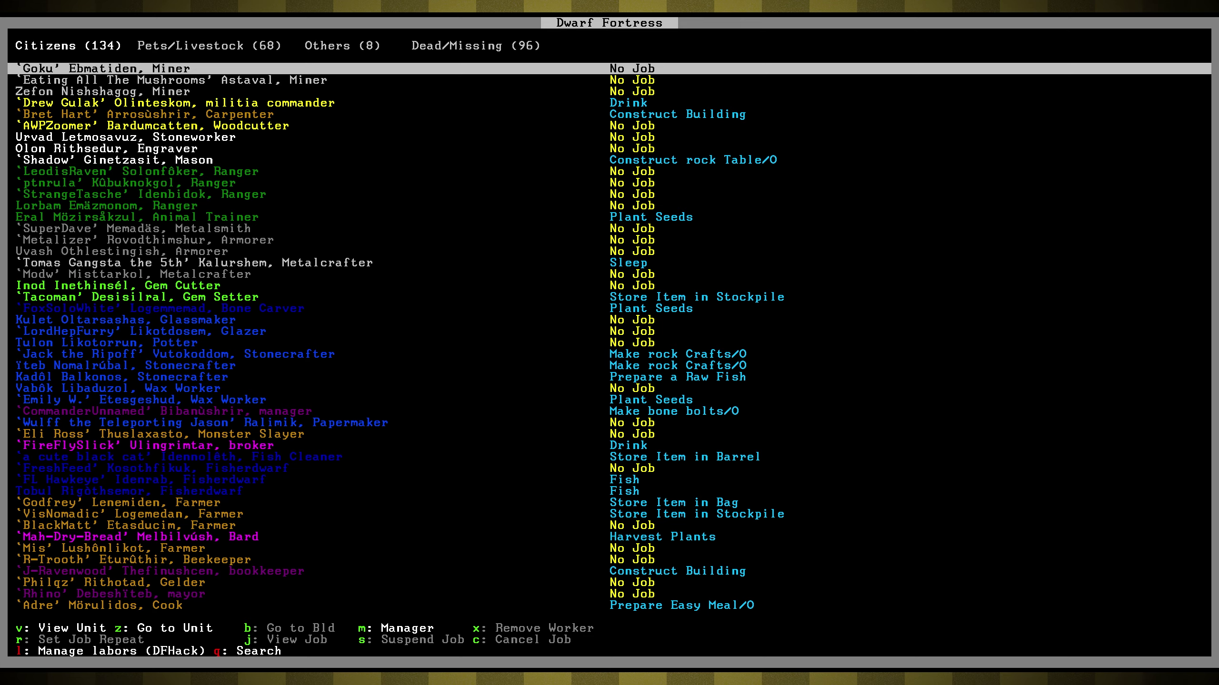
type("q")
type("freshz")
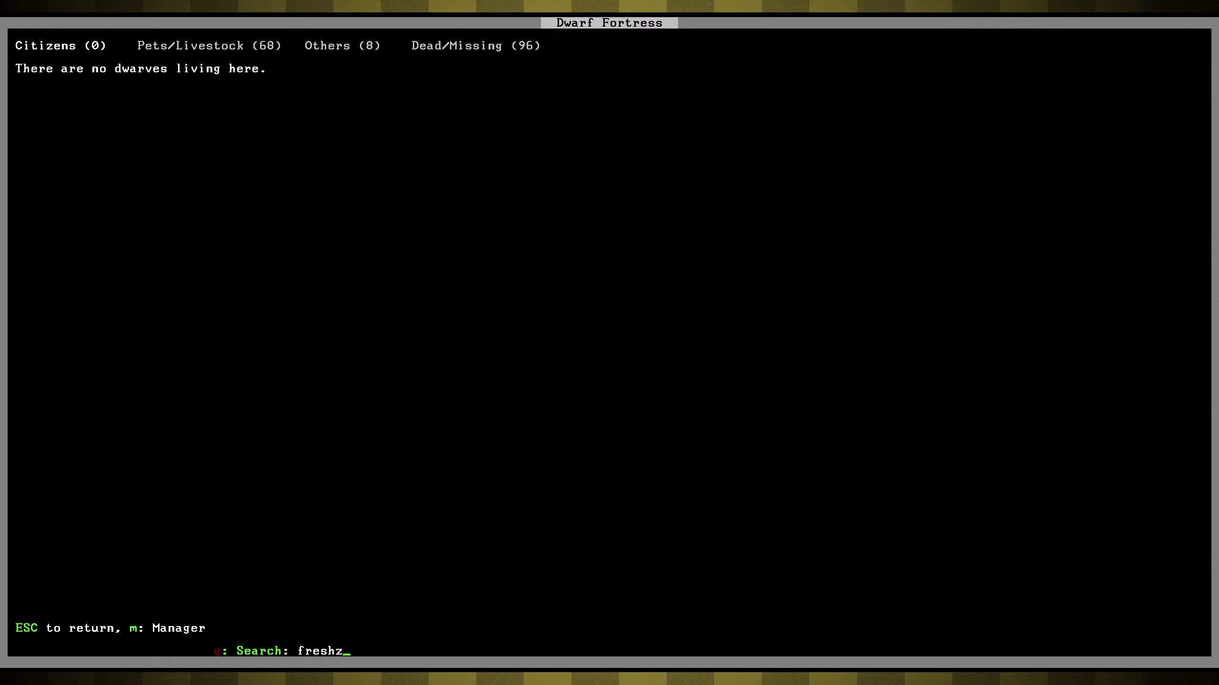
- Search the citizens for 'fresh' and view FreshFeed on the map
key("Return")
key("BackSpace")
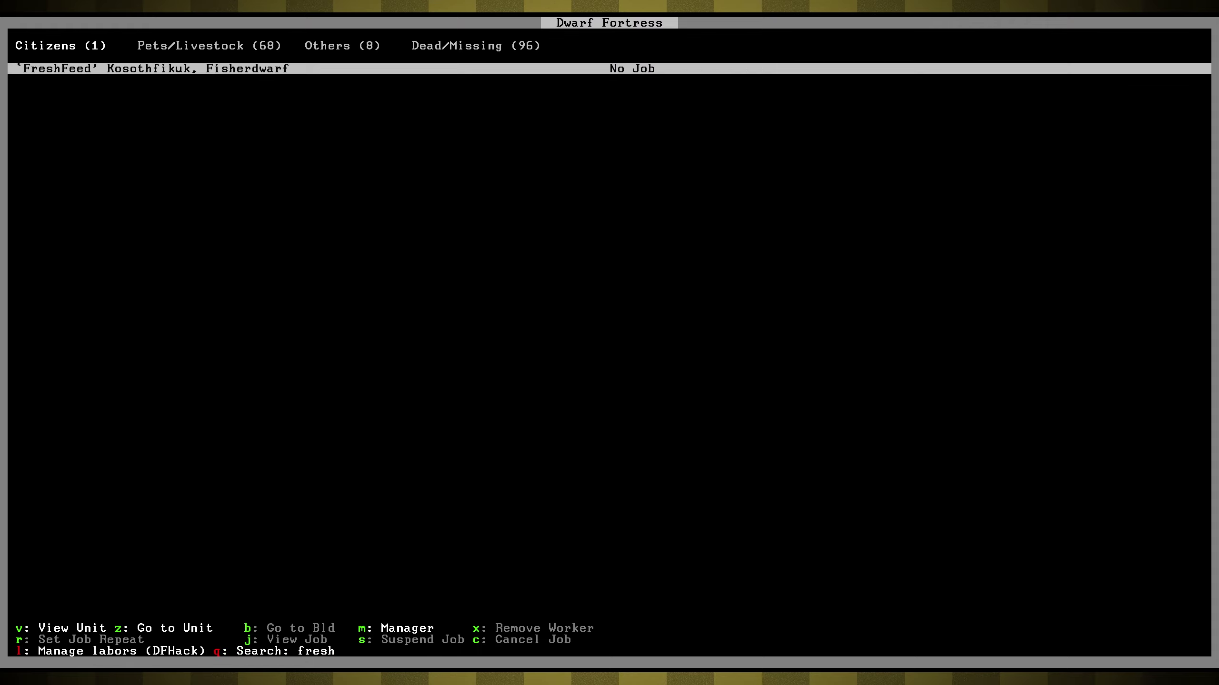
key("v")
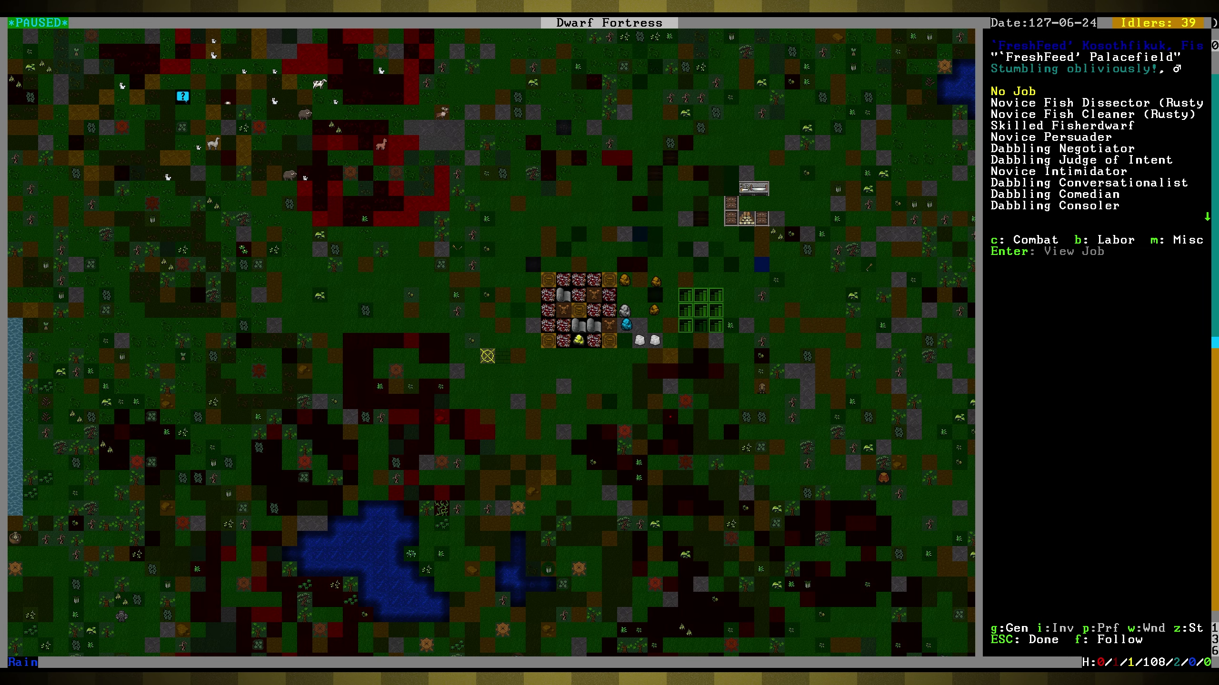
key("Escape")
- Glance at fortress wealth and the trade depot, then reopen FreshFeed's unit view
key("z")
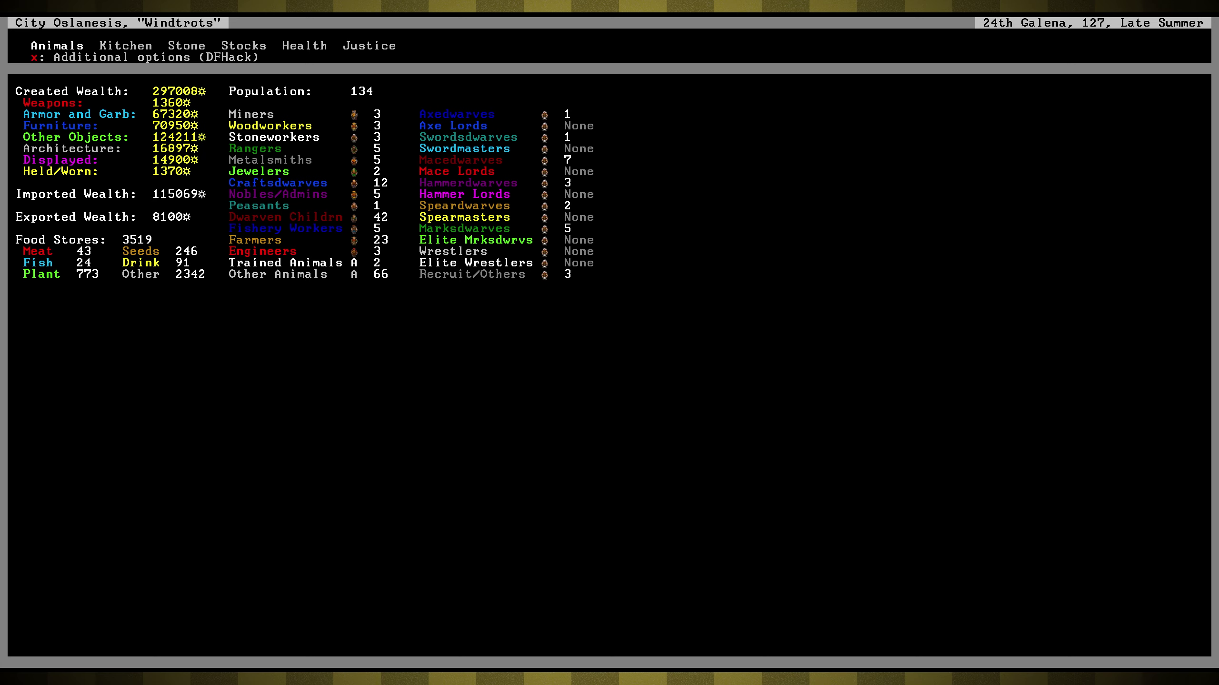
key("Escape")
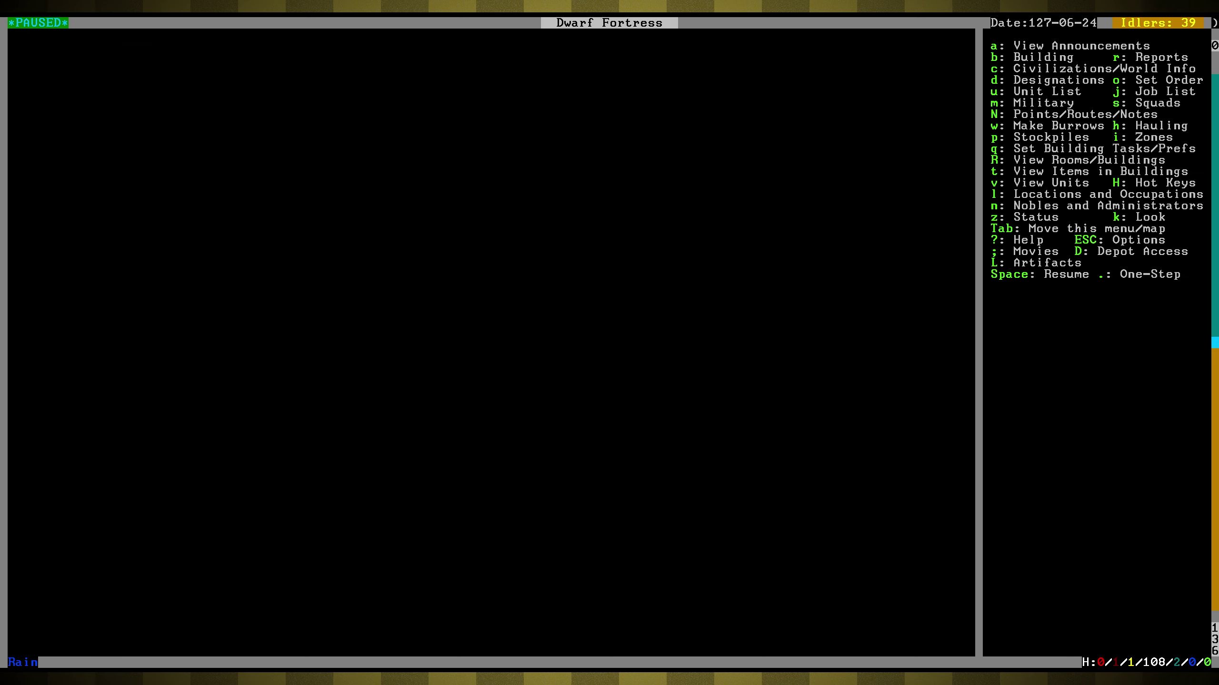
key("q")
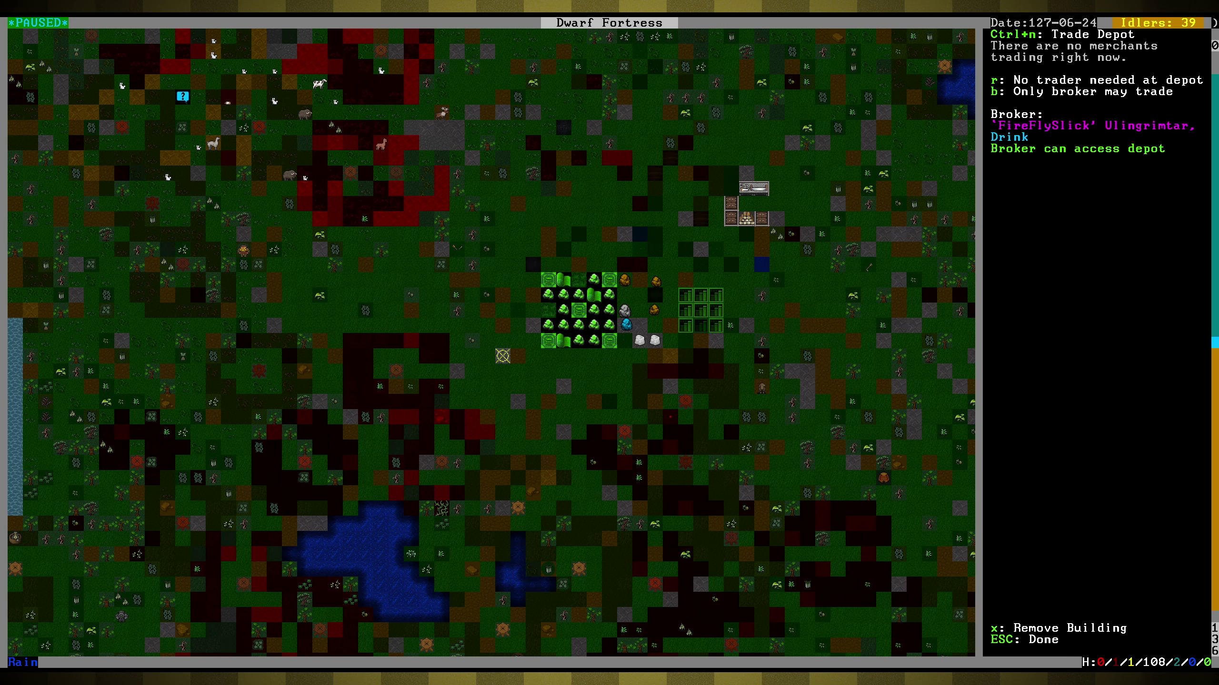
key("Escape")
key("v")
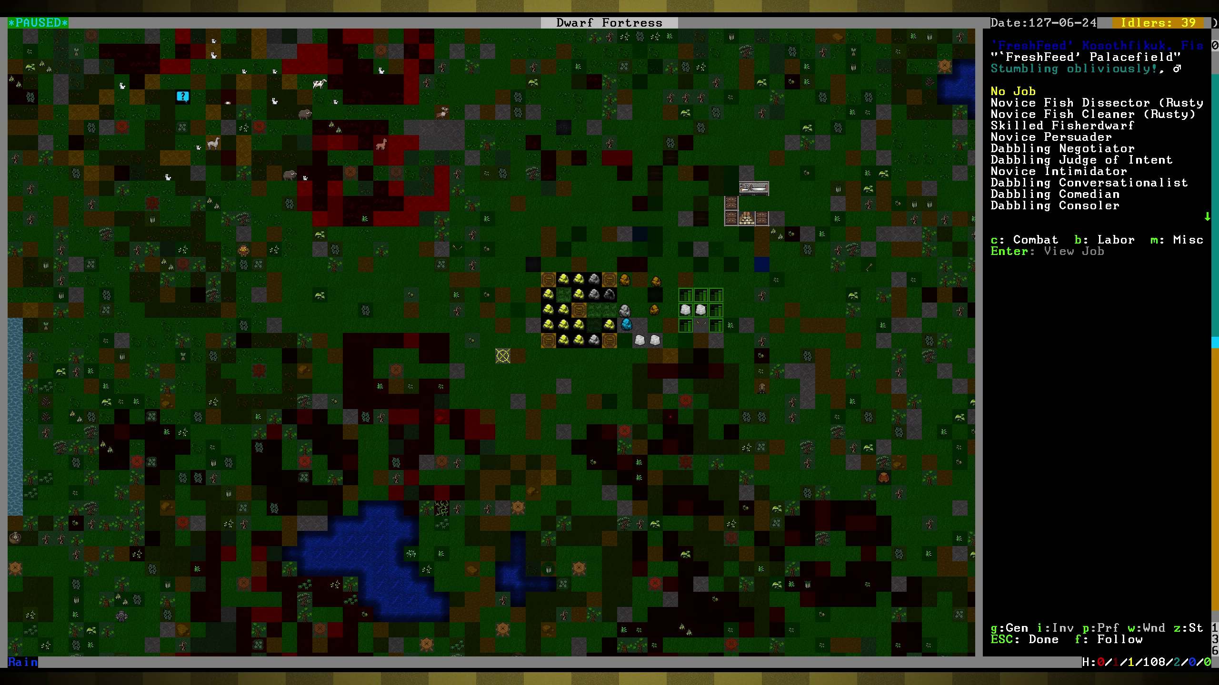
- Open FreshFeed's full status page and show his thoughts and preferences
key("z")
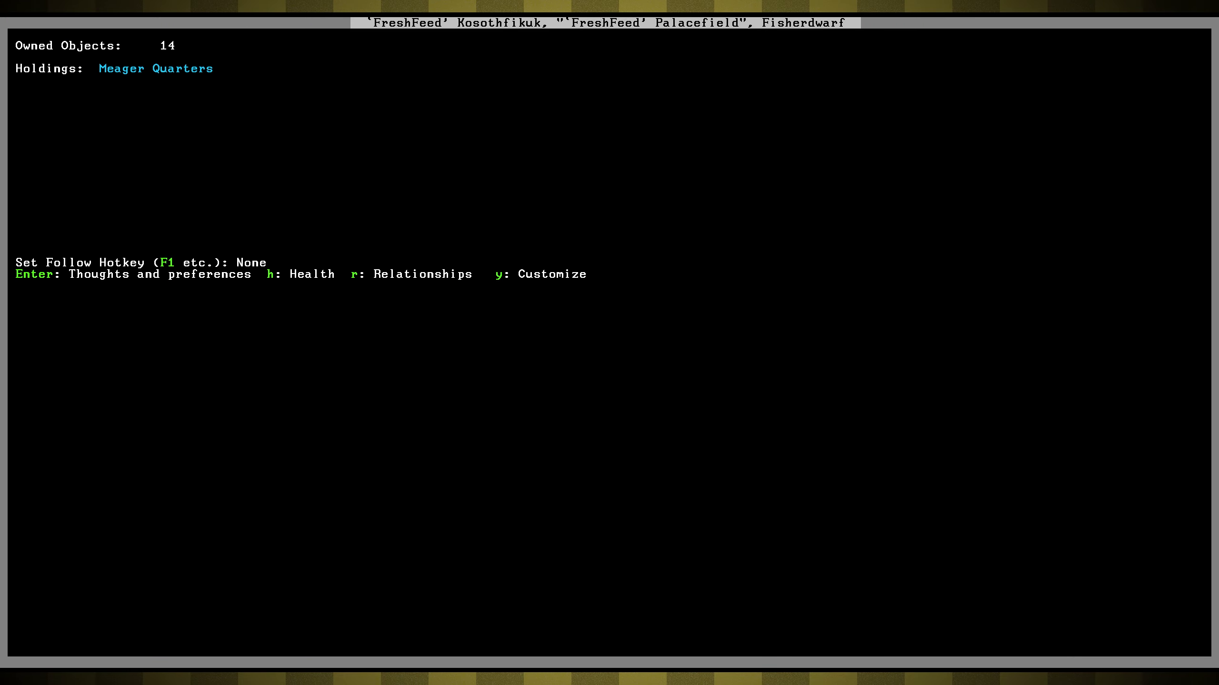
key("Return")
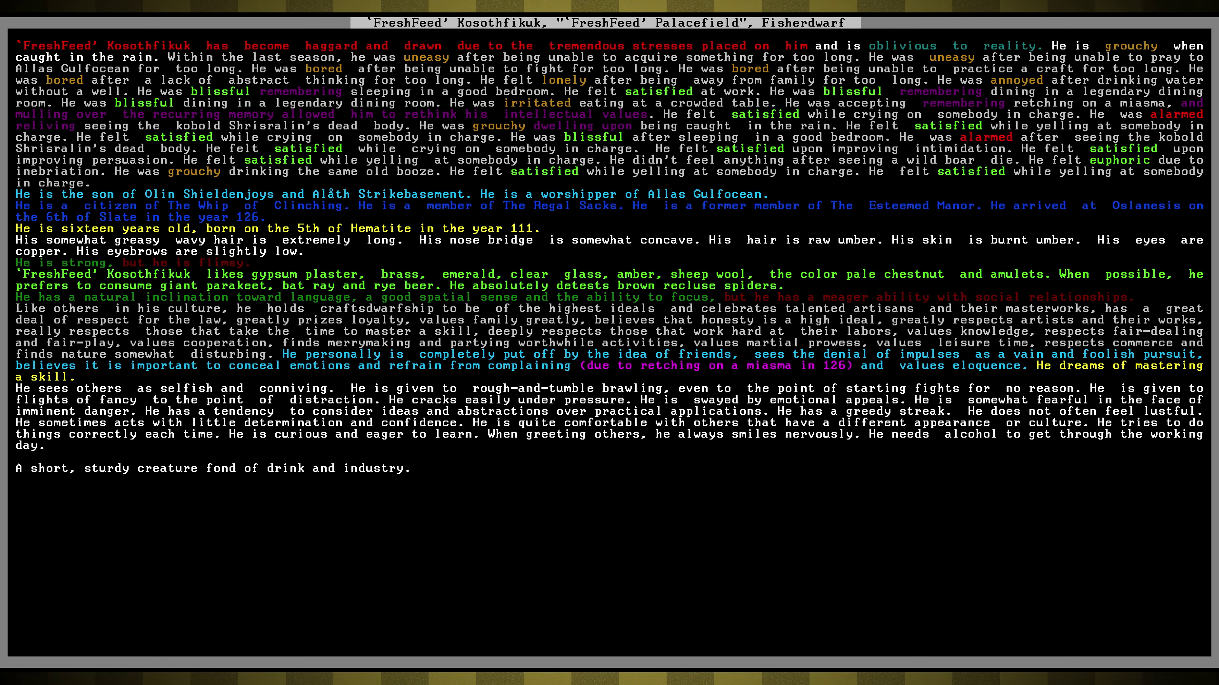